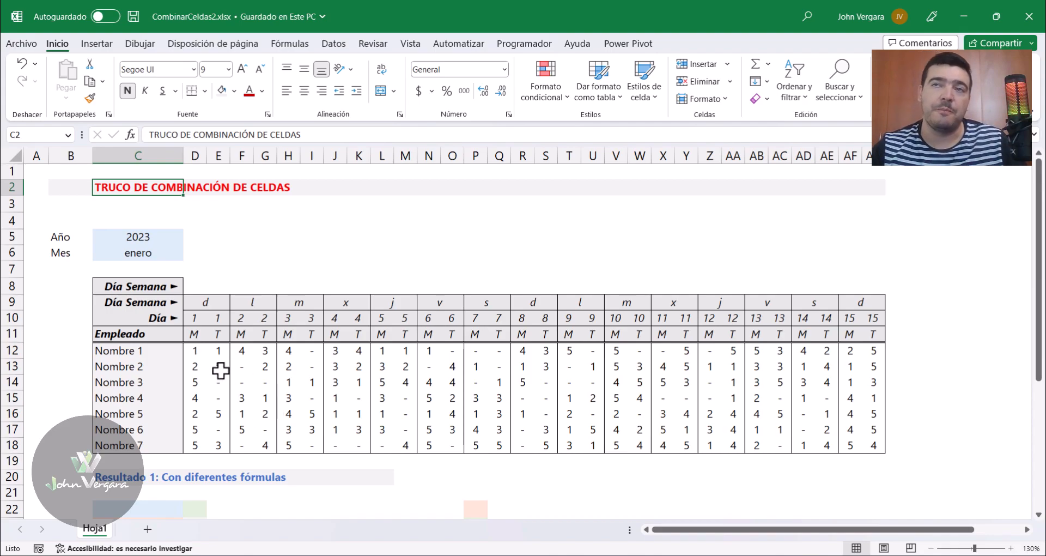
Step: Enter the array formula =D9:AG9 in D6 to reference the merged weekday headers of row 9
{"action": "left_click", "coordinate": [202, 252]}
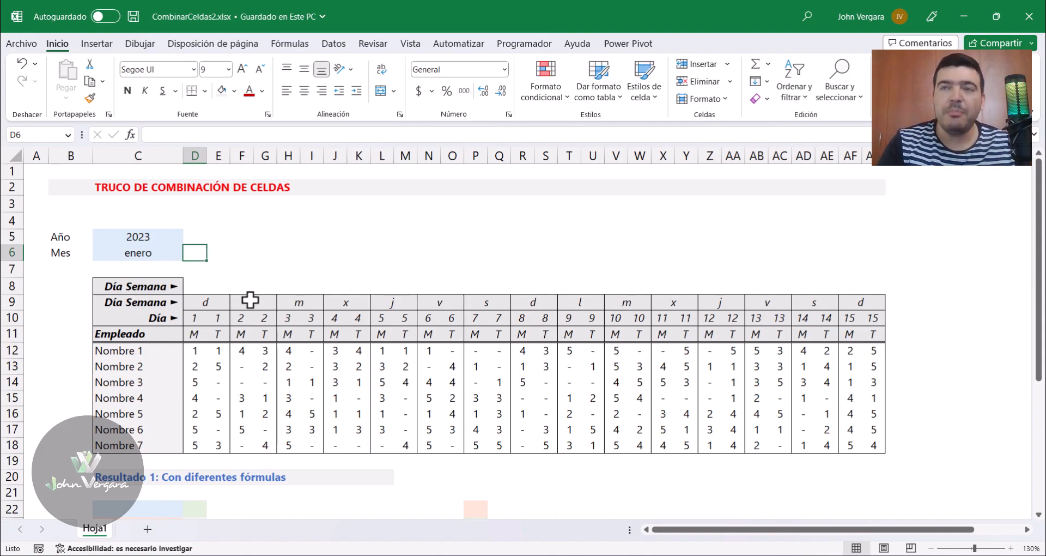
{"action": "type", "text": "="}
{"action": "left_click_drag", "start_coordinate": [188, 304], "coordinate": [861, 300]}
{"action": "key", "text": "Return"}
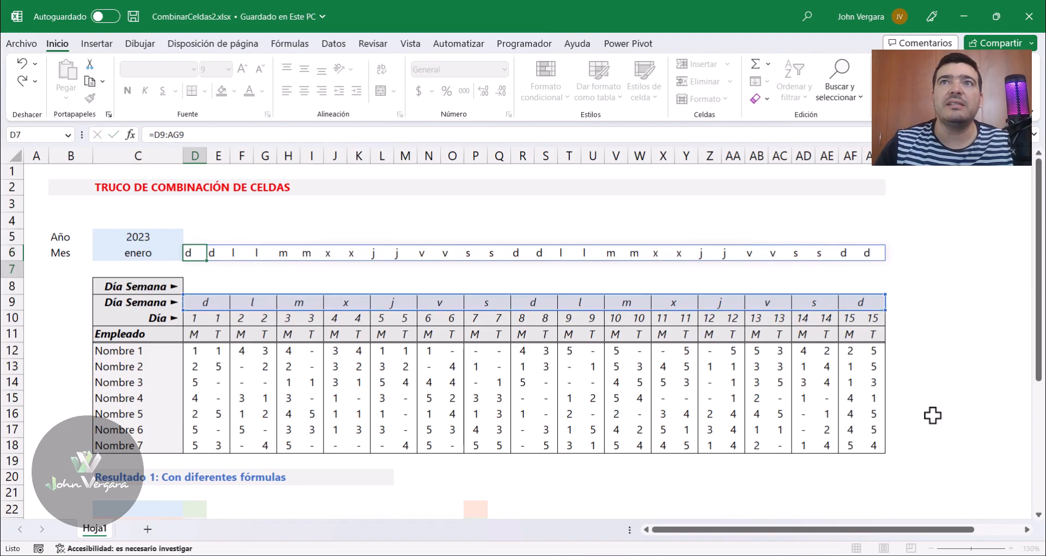
Step: Examine the spilled weekday initials cell by cell along row 6, from D6 onward and back to D6
{"action": "key", "text": "Up"}
{"action": "key", "text": "Right"}
{"action": "key", "text": "Right"}
{"action": "key", "text": "Right"}
{"action": "key", "text": "Right"}
{"action": "key", "text": "Right"}
{"action": "key", "text": "Right"}
{"action": "key", "text": "Right"}
{"action": "key", "text": "Right"}
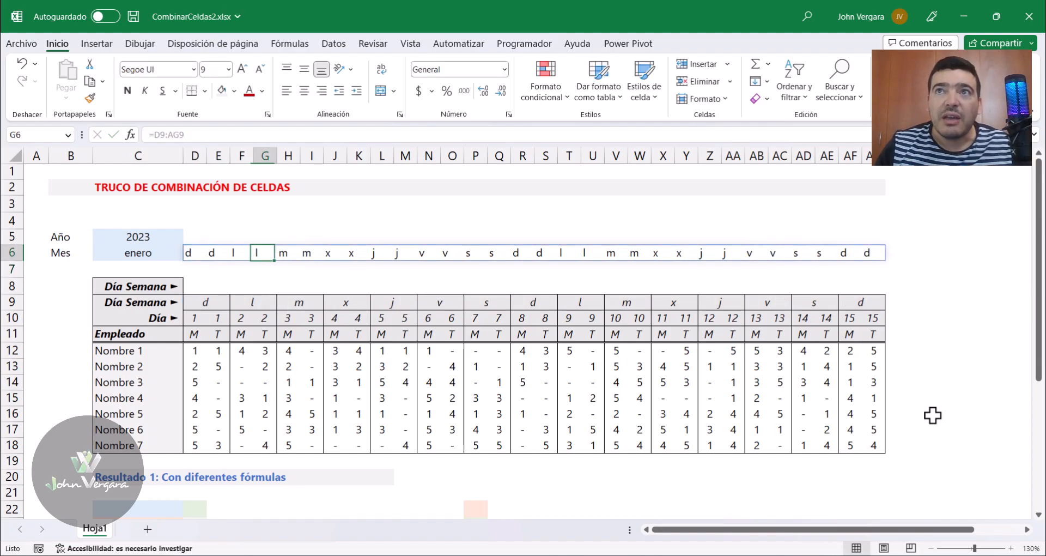
{"action": "key", "text": "Right"}
{"action": "key", "text": "Right"}
{"action": "key", "text": "Right"}
{"action": "key", "text": "Right"}
{"action": "key", "text": "Right"}
{"action": "key", "text": "Right"}
{"action": "key", "text": "Right"}
{"action": "key", "text": "Right"}
{"action": "key", "text": "Right"}
{"action": "key", "text": "Right"}
{"action": "key", "text": "Right"}
{"action": "key", "text": "Right"}
{"action": "key", "text": "Right"}
{"action": "key", "text": "Right"}
{"action": "key", "text": "Right"}
{"action": "key", "text": "Right"}
{"action": "key", "text": "Right"}
{"action": "key", "text": "Right"}
{"action": "key", "text": "Right"}
{"action": "key", "text": "Right"}
{"action": "key", "text": "Left"}
{"action": "key", "text": "Left"}
{"action": "key", "text": "Left"}
{"action": "key", "text": "Left"}
{"action": "key", "text": "Left"}
{"action": "key", "text": "Left"}
{"action": "key", "text": "Left"}
{"action": "key", "text": "Left"}
{"action": "key", "text": "Left"}
{"action": "key", "text": "Left"}
{"action": "key", "text": "Left"}
{"action": "key", "text": "Left"}
{"action": "key", "text": "Left"}
{"action": "key", "text": "Left"}
{"action": "key", "text": "Left"}
{"action": "key", "text": "Left"}
{"action": "key", "text": "Left"}
{"action": "key", "text": "Left"}
{"action": "key", "text": "Left"}
{"action": "key", "text": "Left"}
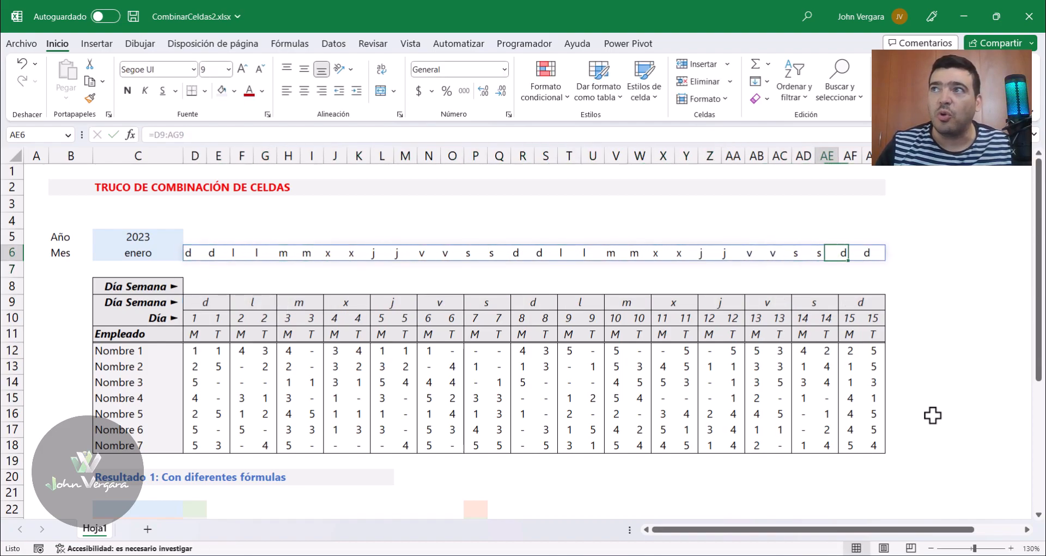
{"action": "key", "text": "Left"}
{"action": "key", "text": "Left"}
{"action": "key", "text": "Left"}
{"action": "key", "text": "Left"}
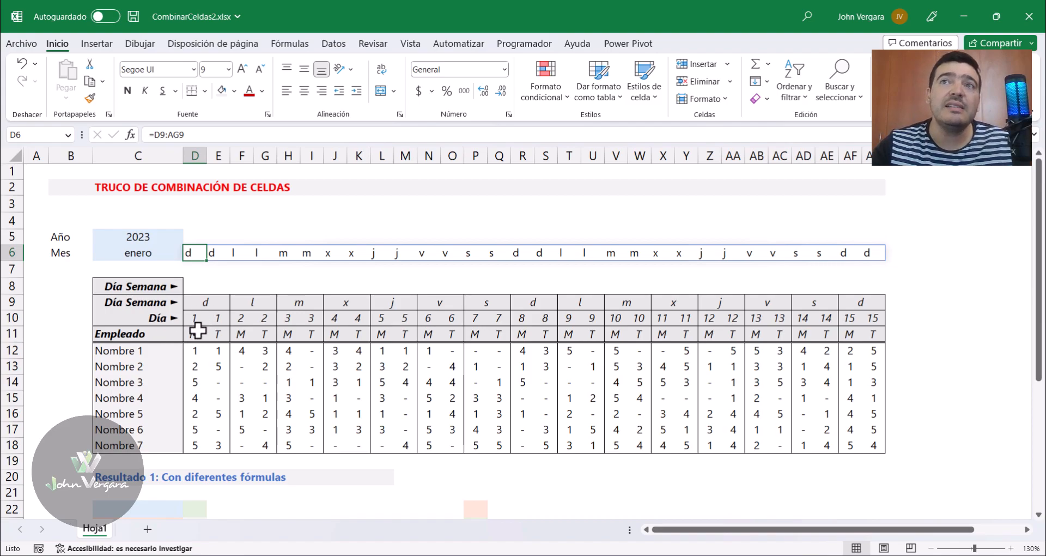
Step: Copy the text of the D9 weekday formula to the Office clipboard, then empty the clipboard and leave cell editing
{"action": "left_click", "coordinate": [197, 300]}
{"action": "left_click_drag", "start_coordinate": [422, 135], "coordinate": [70, 195]}
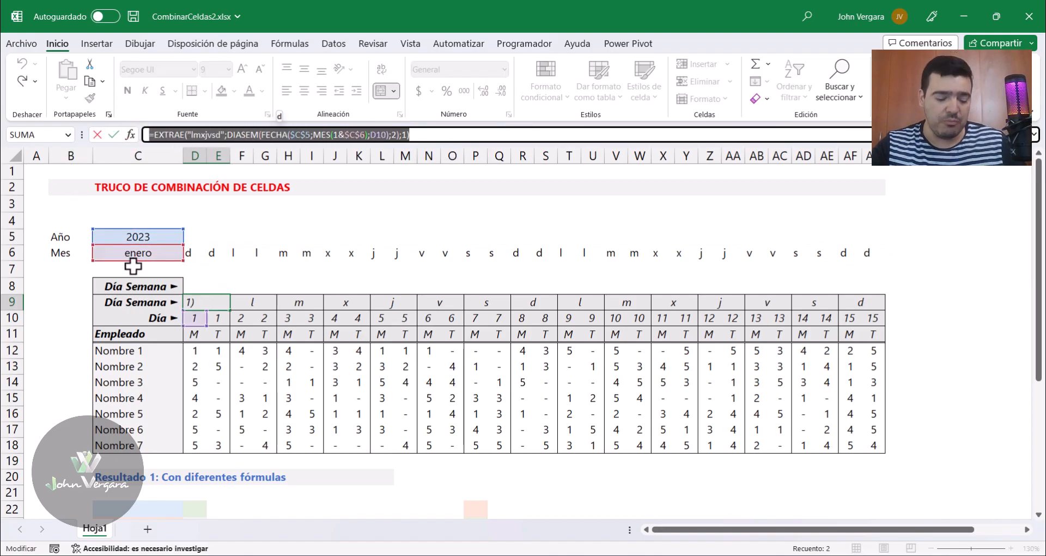
{"action": "key", "text": "ctrl+c"}
{"action": "key", "text": "ctrl+c"}
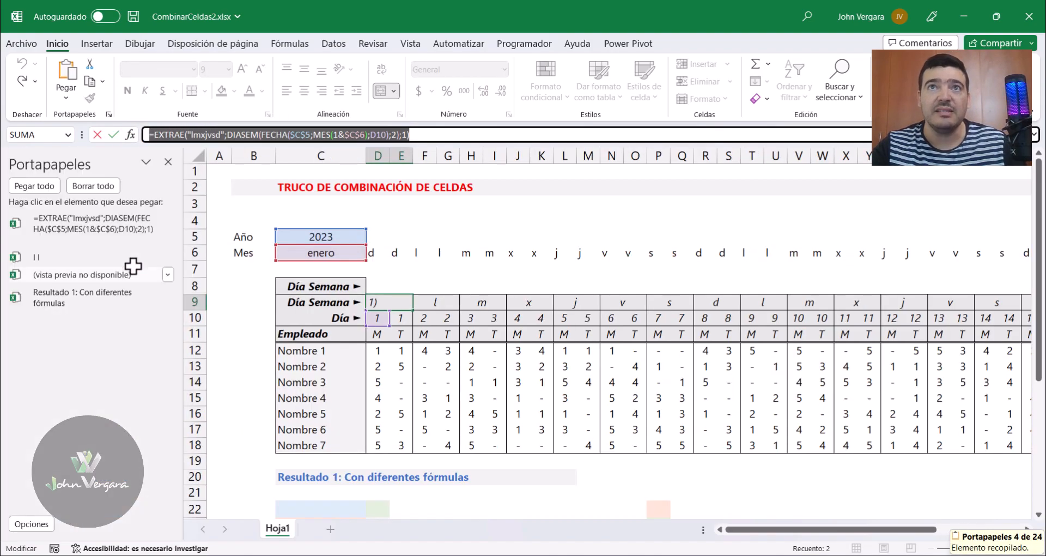
{"action": "left_click", "coordinate": [94, 185]}
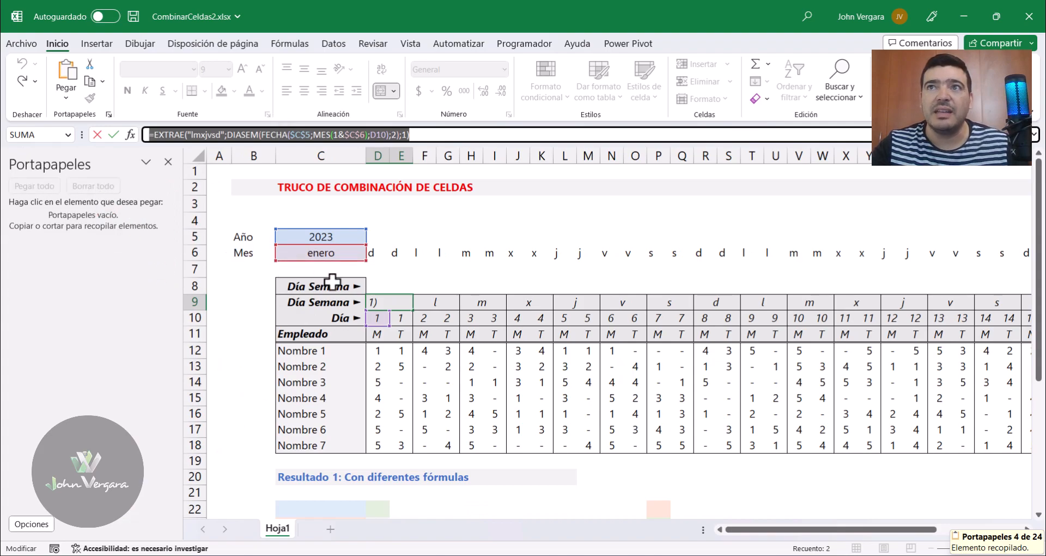
{"action": "left_click", "coordinate": [167, 162]}
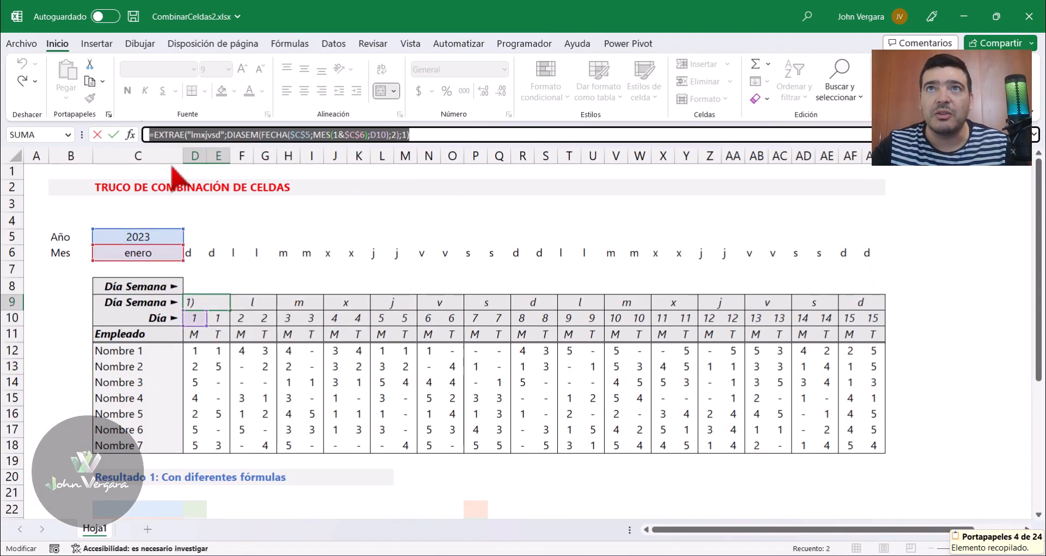
{"action": "key", "text": "Escape"}
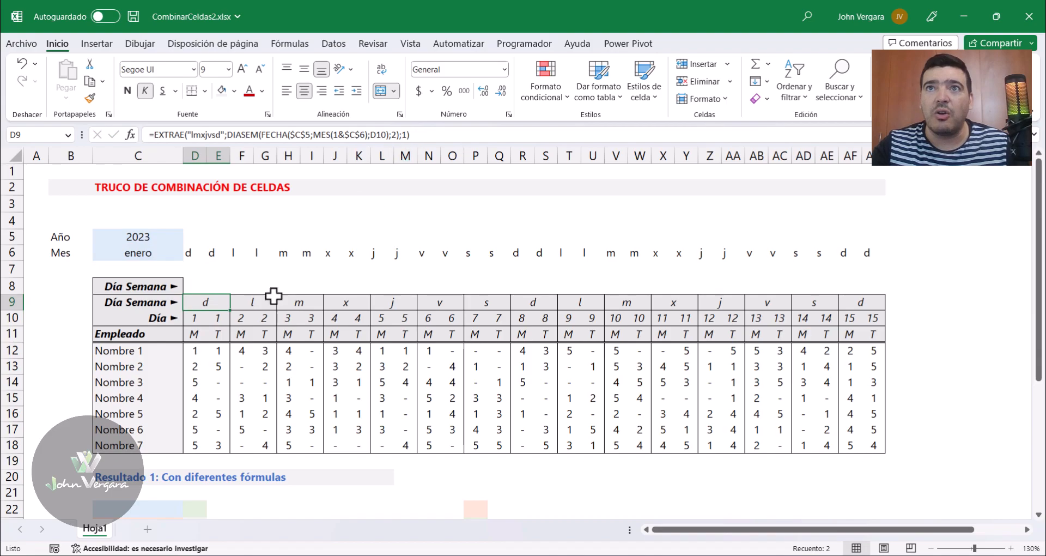
Step: Copy the full text of the D9 formula =EXTRAE("lmxjvsd";DIASEM(FECHA($C$5;MES(1&$C$6);D10);2);1) with the Office clipboard shown
{"action": "left_click_drag", "start_coordinate": [410, 135], "coordinate": [51, 153]}
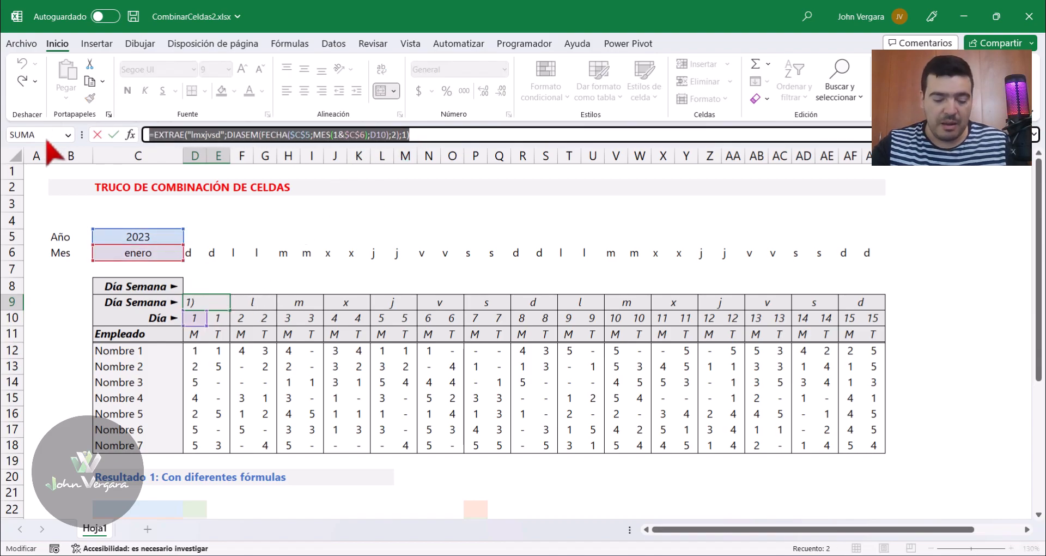
{"action": "key", "text": "ctrl+c"}
{"action": "key", "text": "ctrl+c"}
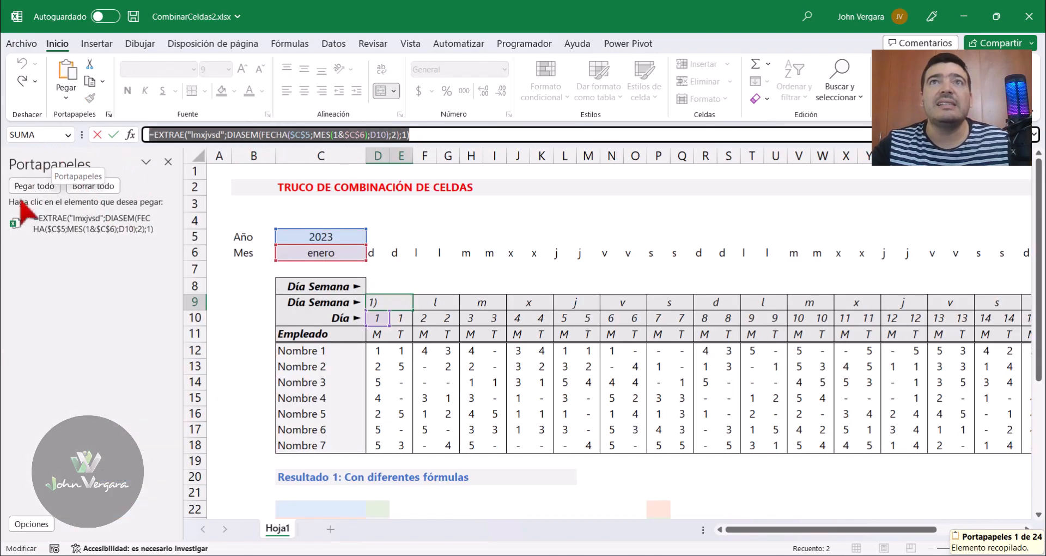
Step: Examine the Office clipboard option "Mostrar Portapapeles de Office al presionar Ctrl+C dos veces", then leave cell editing with the clipboard pane open
{"action": "left_click", "coordinate": [32, 524]}
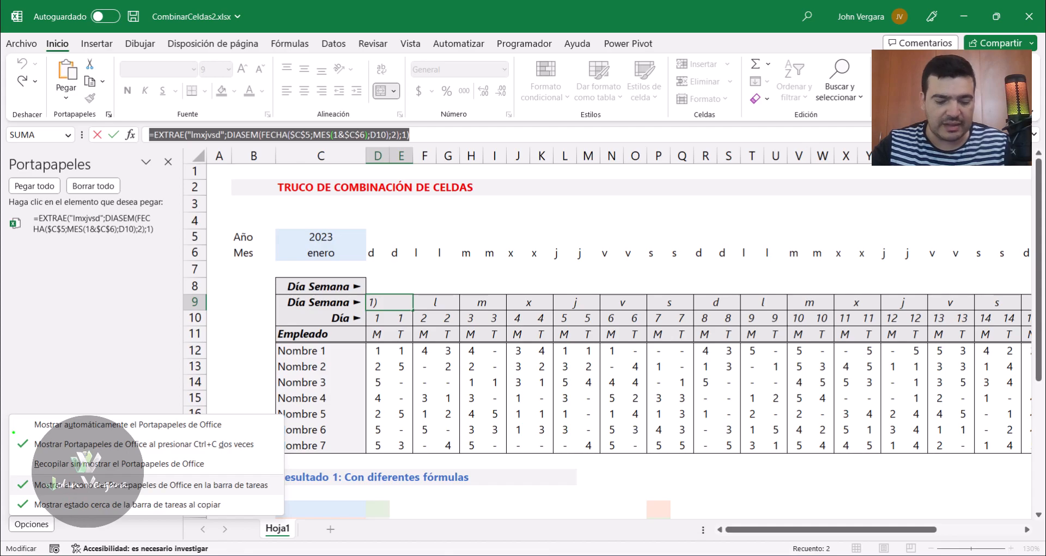
{"action": "left_click_drag", "start_coordinate": [14, 433], "coordinate": [269, 453]}
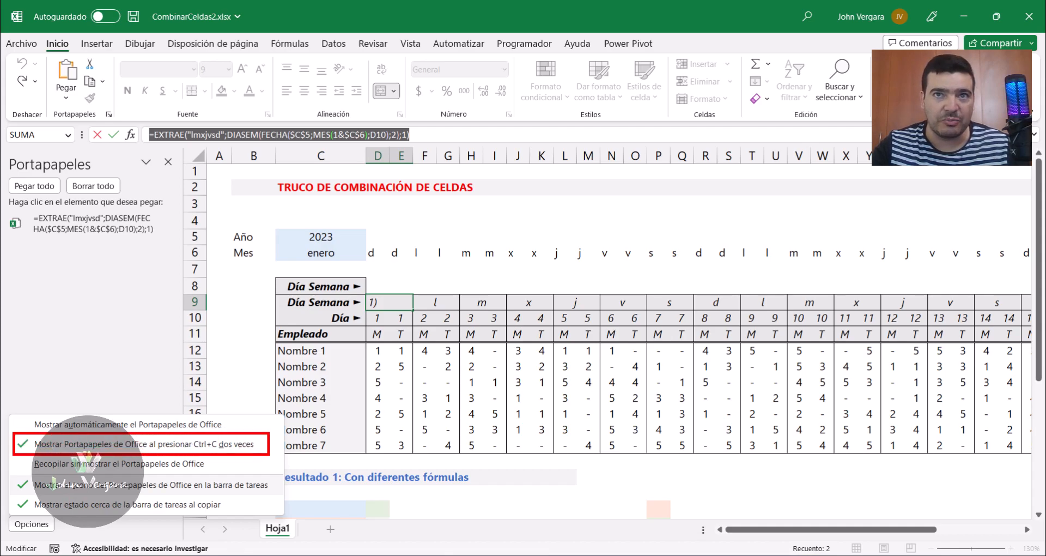
{"action": "key", "text": "Escape"}
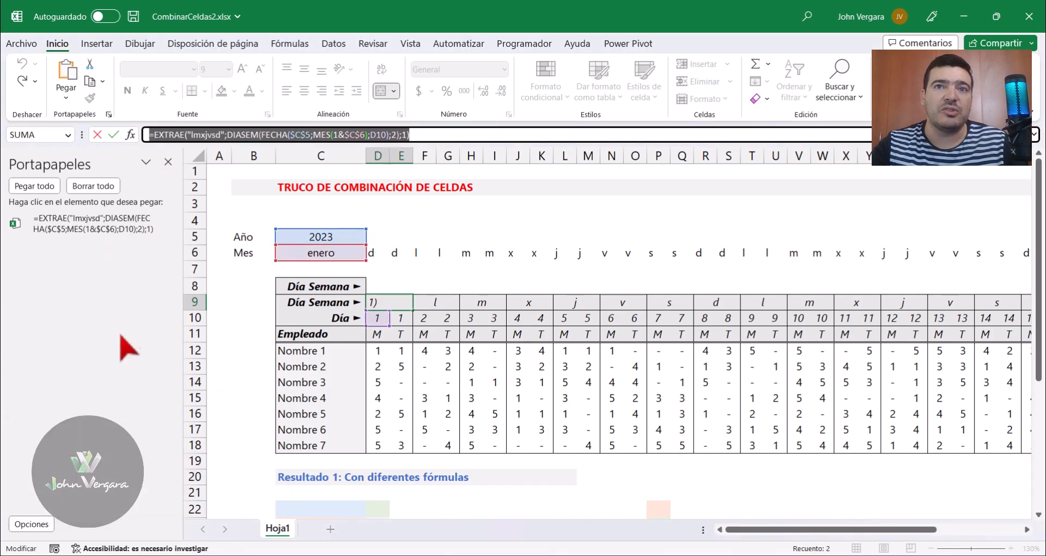
{"action": "left_click", "coordinate": [168, 162]}
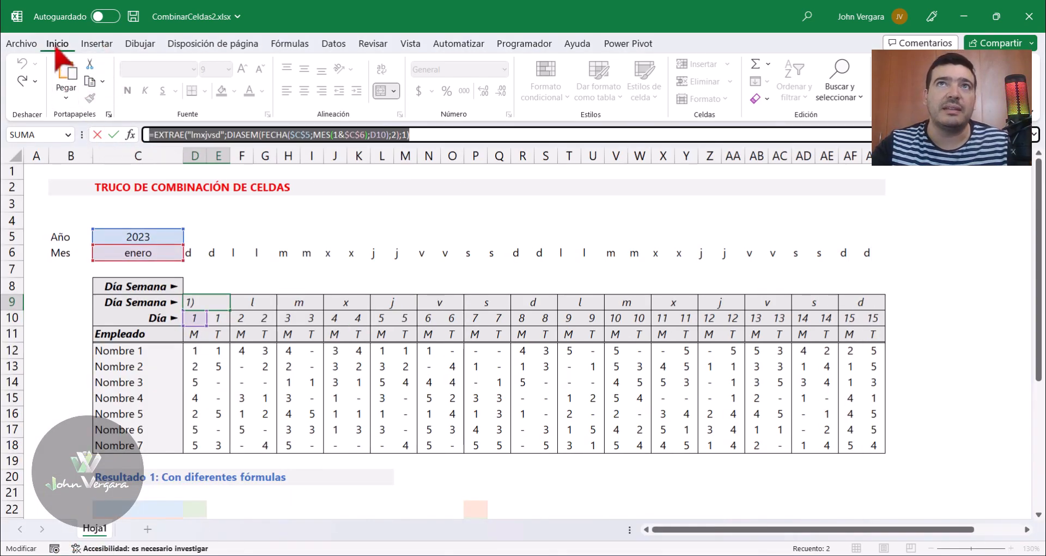
{"action": "left_click", "coordinate": [109, 114]}
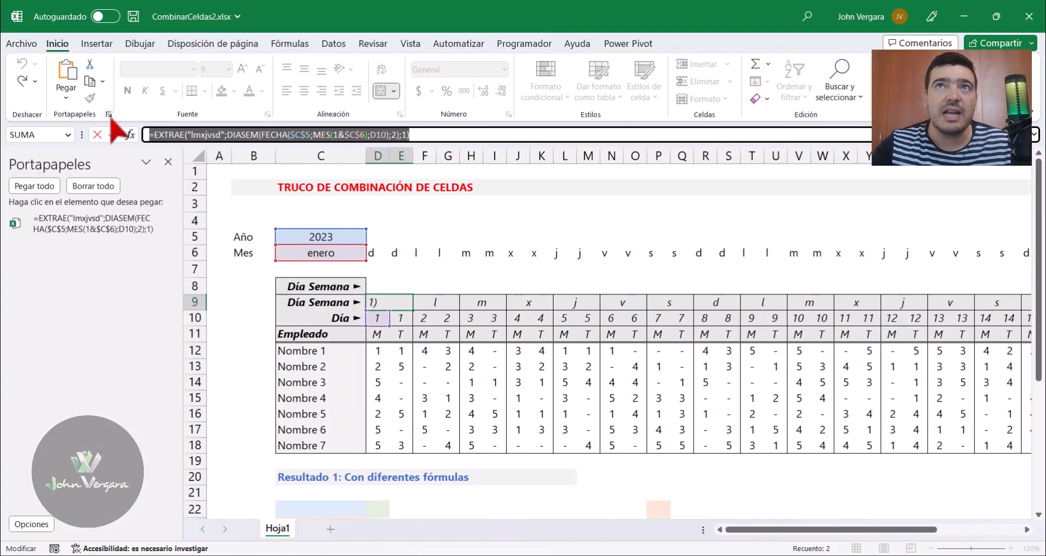
{"action": "left_click", "coordinate": [38, 523]}
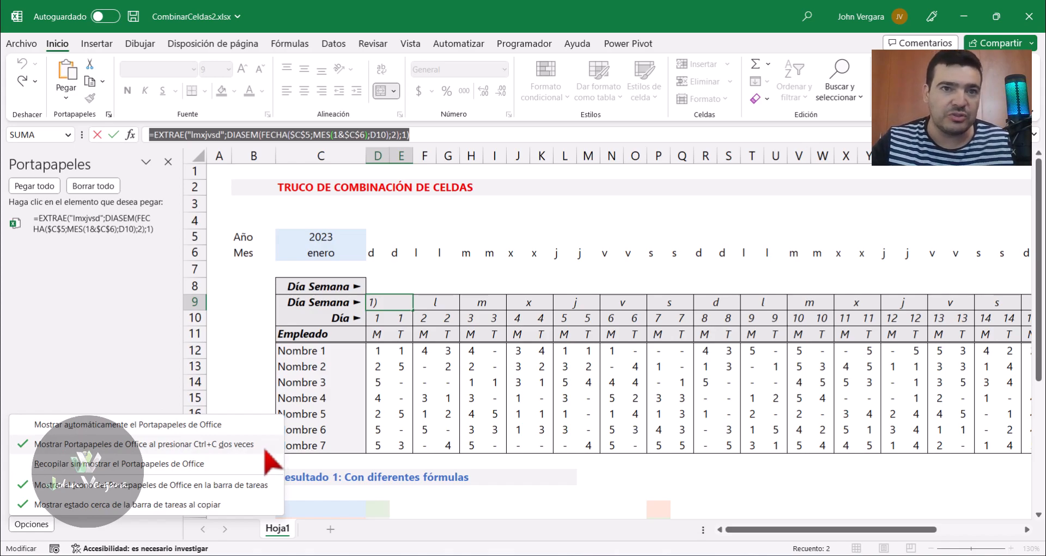
{"action": "left_click", "coordinate": [162, 251]}
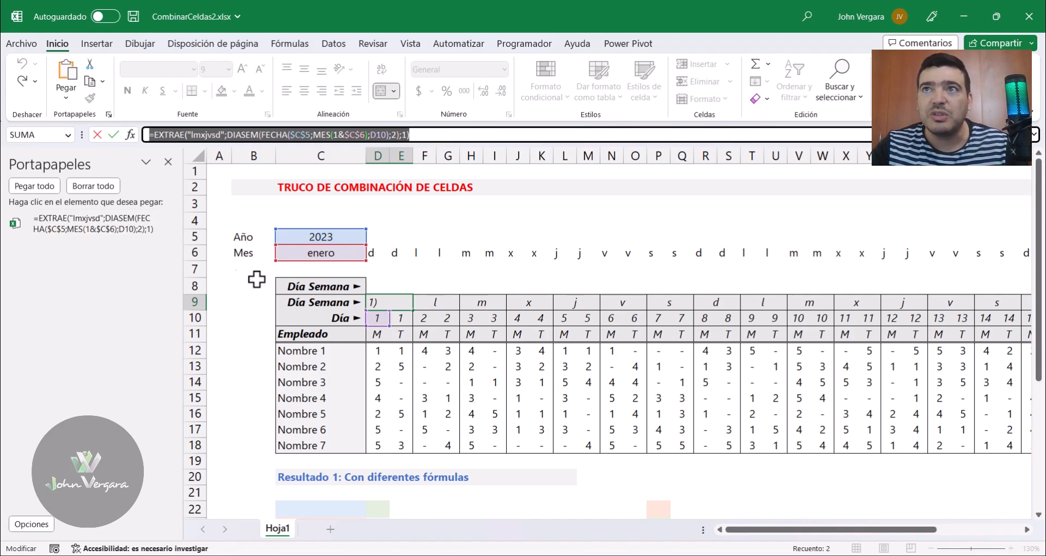
{"action": "key", "text": "Escape"}
Step: Unmerge header cell D8, then merge and center D8:E8 again
{"action": "left_click", "coordinate": [376, 286]}
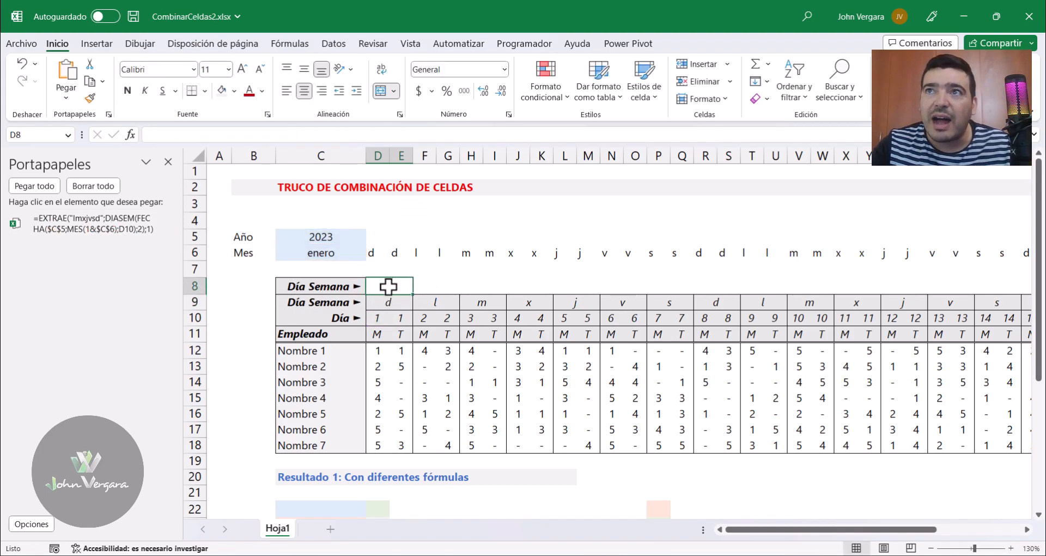
{"action": "left_click", "coordinate": [433, 287]}
{"action": "left_click", "coordinate": [444, 286]}
{"action": "left_click", "coordinate": [402, 287]}
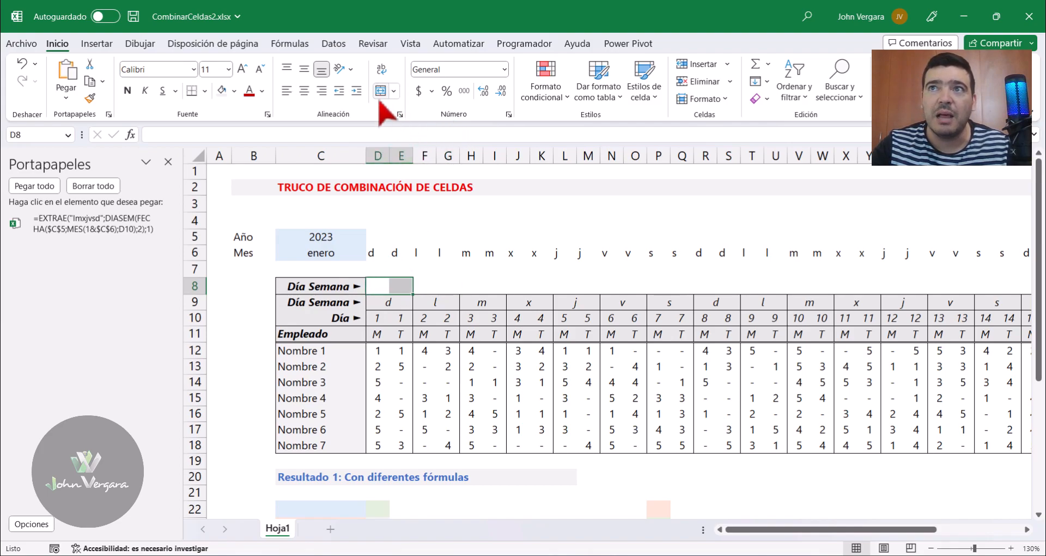
{"action": "left_click", "coordinate": [442, 286]}
{"action": "left_click_drag", "start_coordinate": [379, 290], "coordinate": [398, 288]}
{"action": "left_click", "coordinate": [381, 91]}
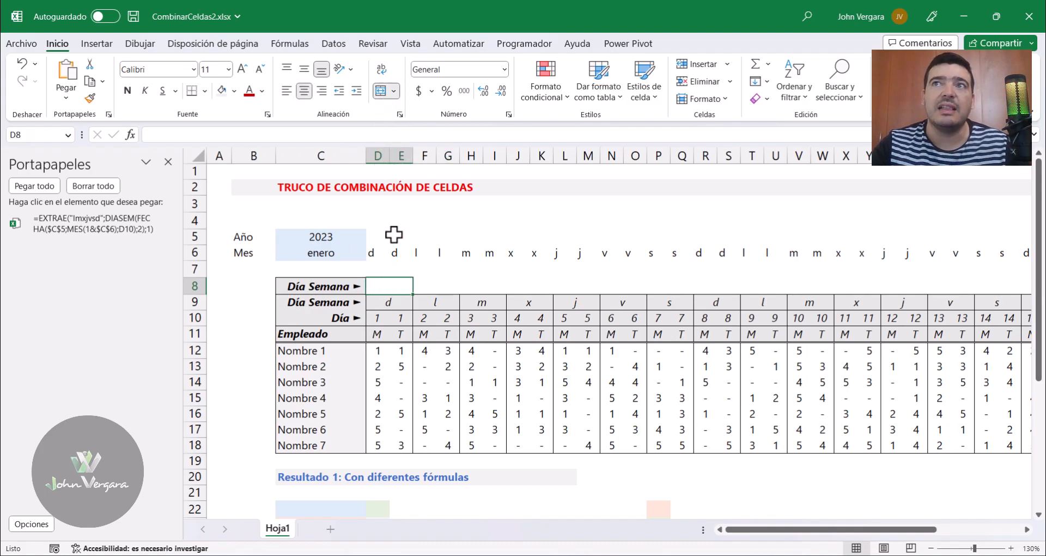
Step: Paste the copied EXTRAE weekday formula into merged cell D8 and keep the cell selected
{"action": "left_click", "coordinate": [190, 136]}
{"action": "key", "text": "ctrl+v"}
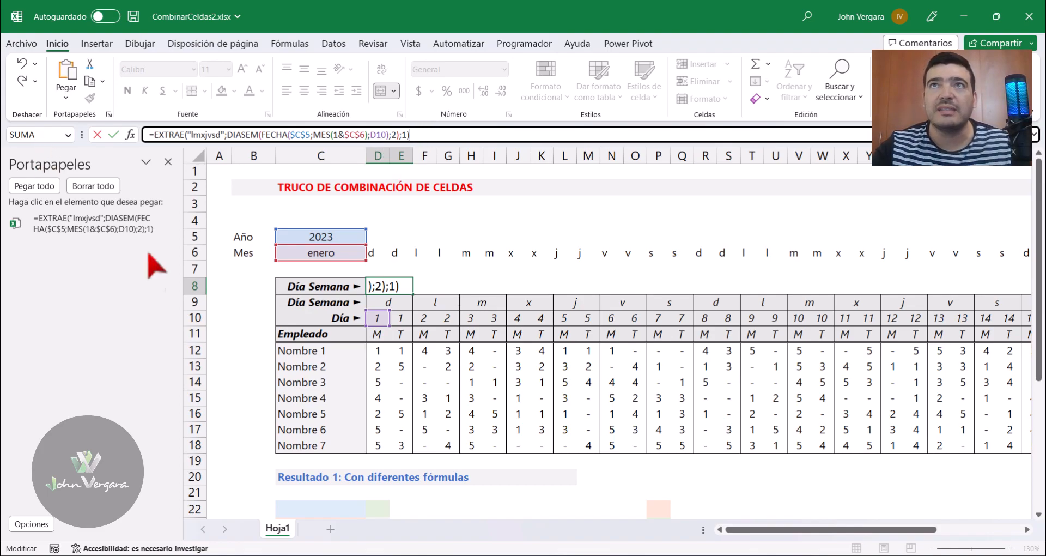
{"action": "key", "text": "ctrl+Return"}
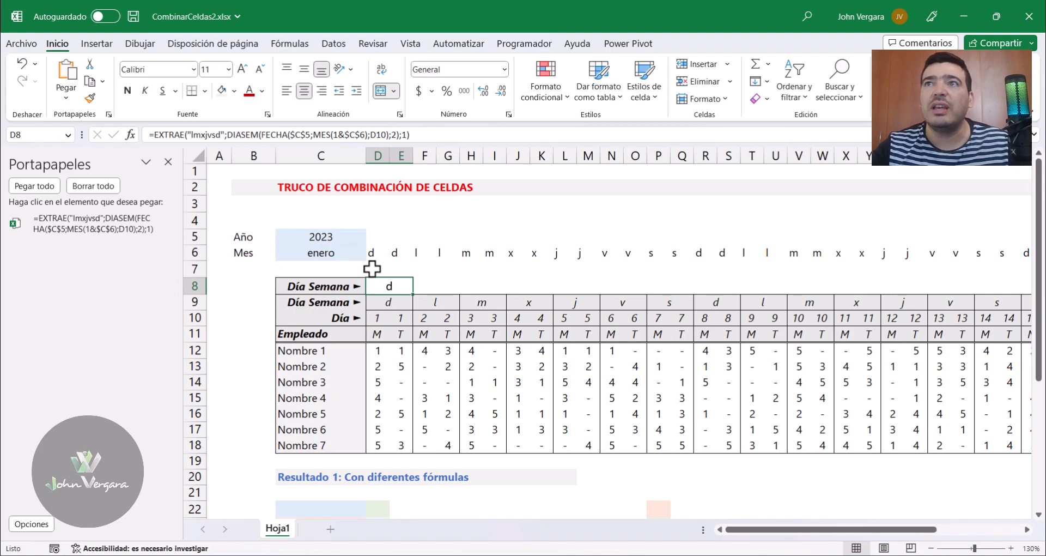
Step: Fill merged cell D8 with the light grey theme color used by header cell D9
{"action": "left_click_drag", "start_coordinate": [420, 296], "coordinate": [367, 293]}
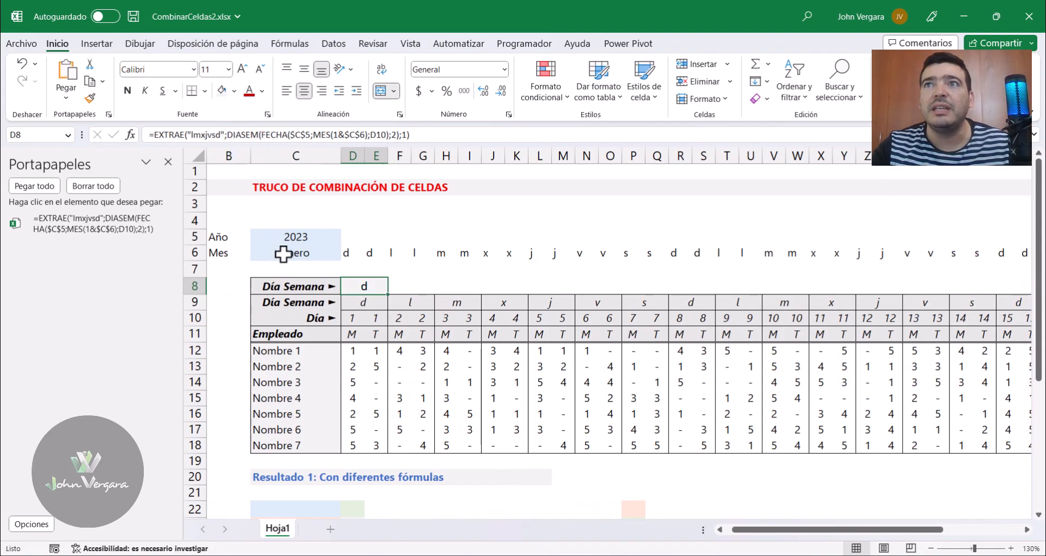
{"action": "left_click", "coordinate": [234, 91]}
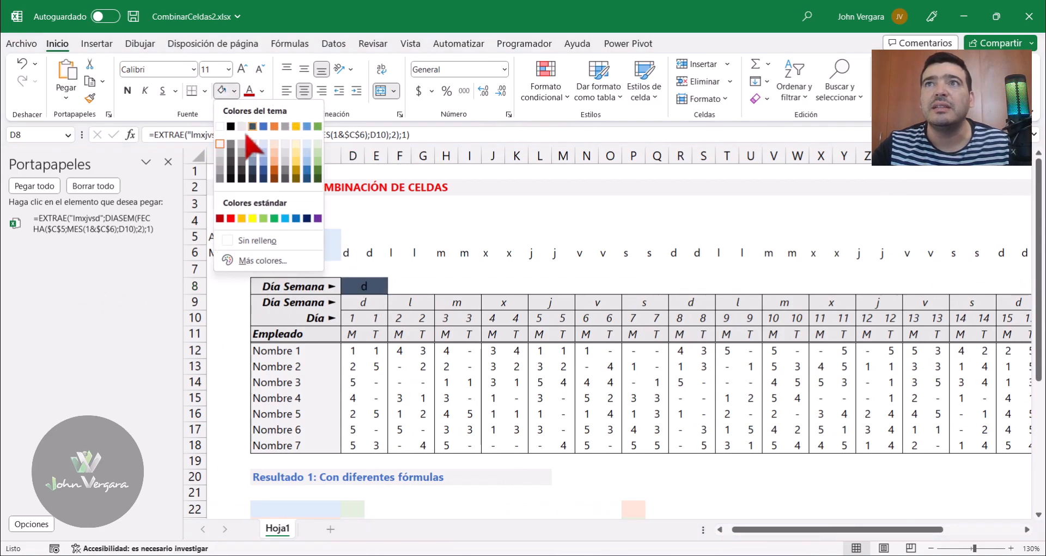
{"action": "left_click", "coordinate": [361, 298]}
{"action": "left_click", "coordinate": [235, 91]}
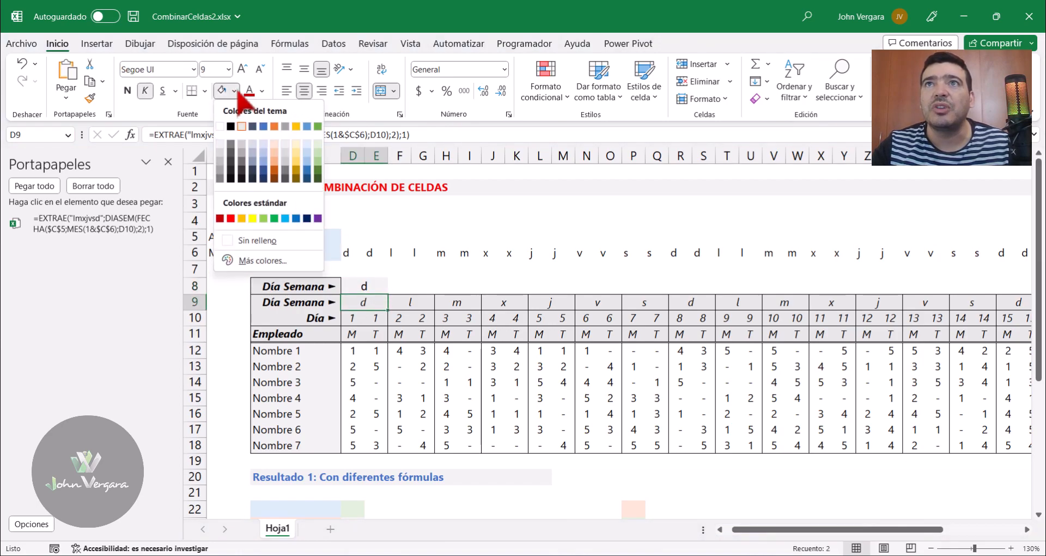
{"action": "left_click", "coordinate": [360, 265]}
{"action": "left_click", "coordinate": [362, 285]}
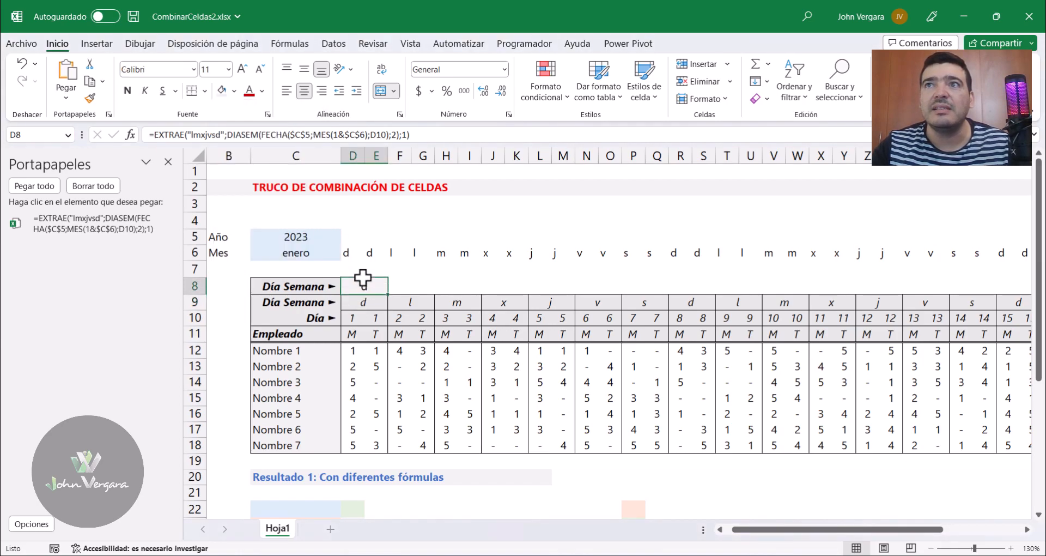
{"action": "left_click", "coordinate": [234, 91]}
{"action": "left_click", "coordinate": [242, 126]}
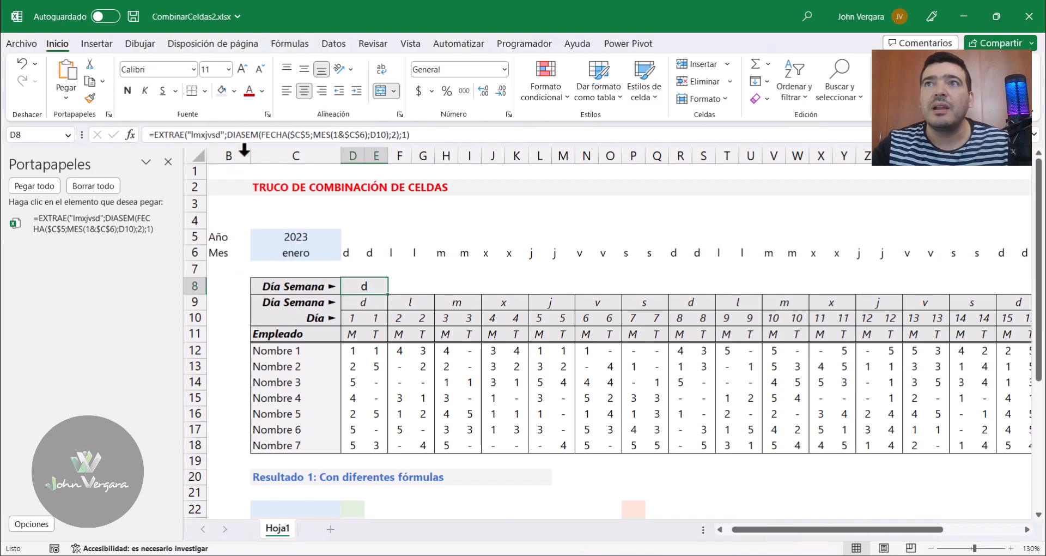
Step: Italicize the weekday initial in D8 and fill the cell with the lightest blue theme shade
{"action": "key", "text": "ctrl+k"}
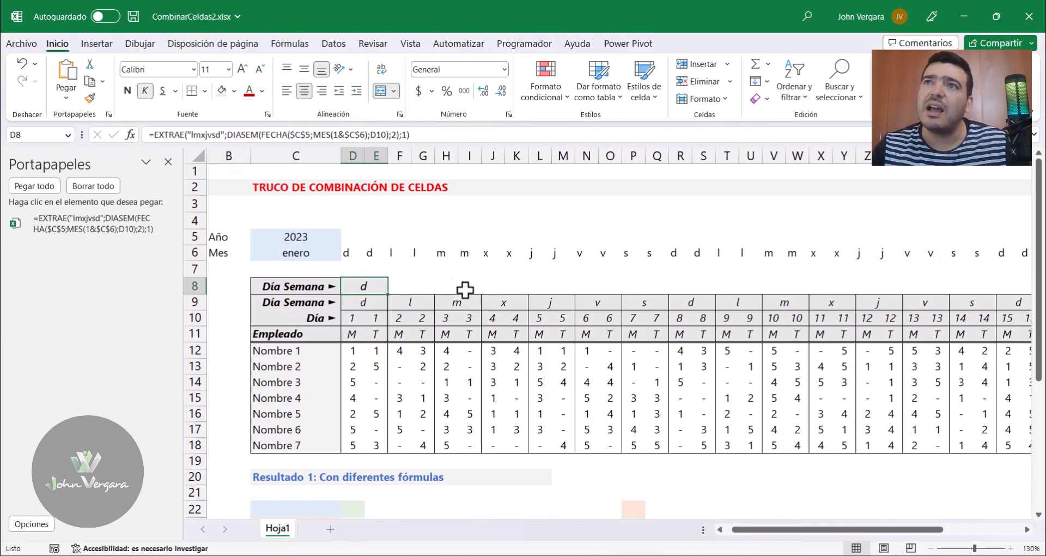
{"action": "left_click", "coordinate": [234, 91]}
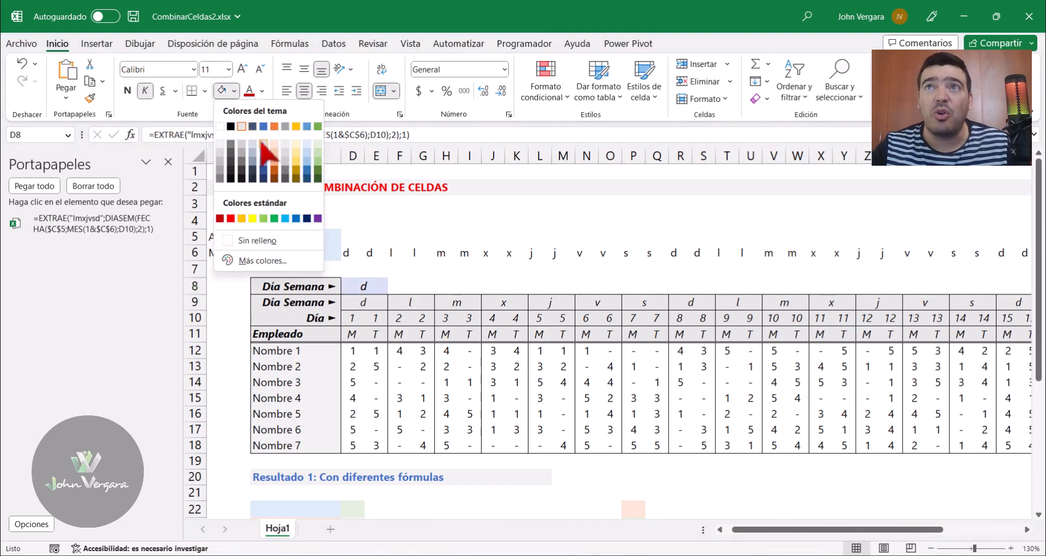
{"action": "left_click", "coordinate": [263, 144]}
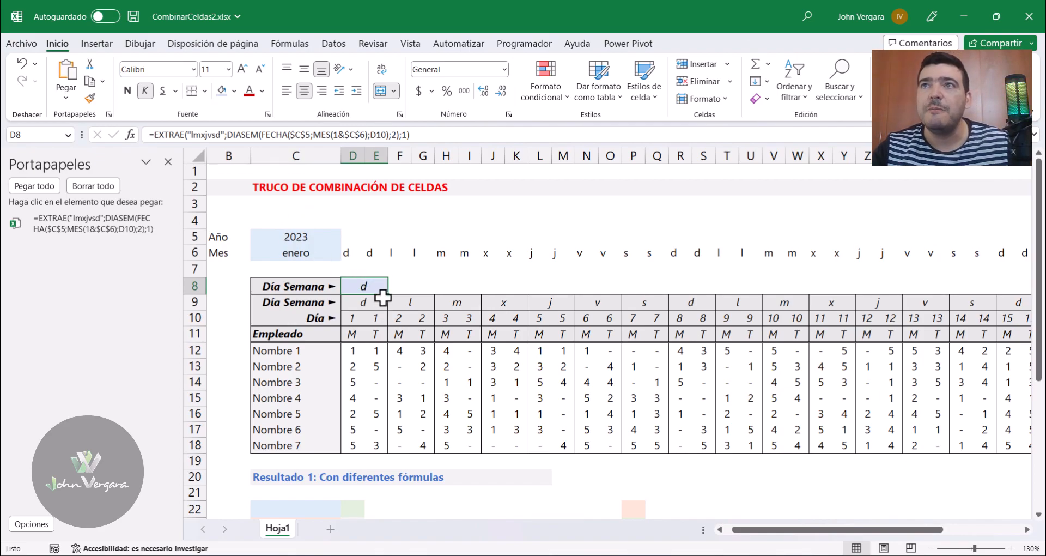
Step: Copy merged cell D8 with its formula and formatting across row 8 through AG8, then return to the start of the table
{"action": "left_click_drag", "start_coordinate": [387, 294], "coordinate": [902, 286]}
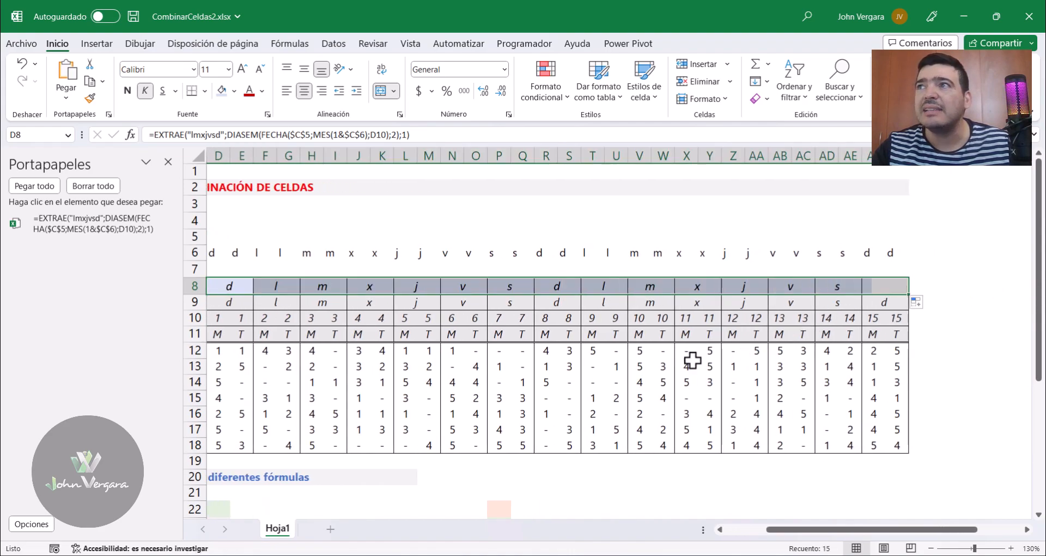
{"action": "left_click", "coordinate": [219, 292]}
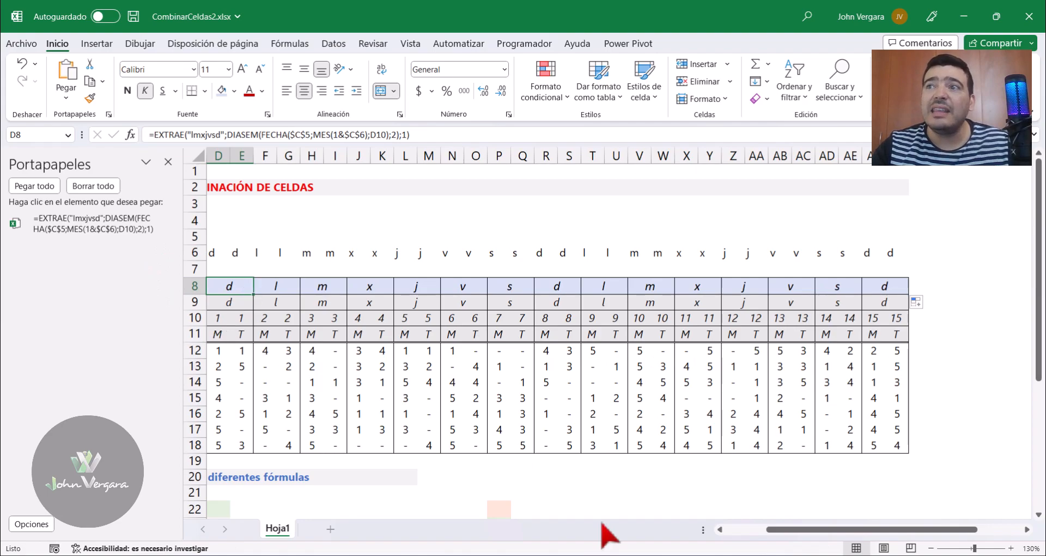
{"action": "left_click", "coordinate": [720, 529]}
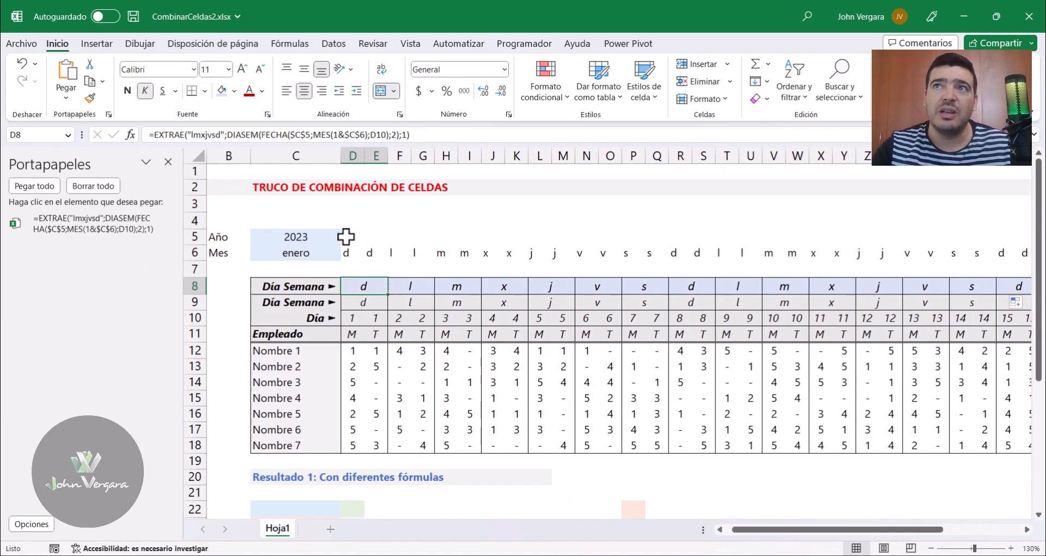
Step: Reference the merged weekday header row from cell D5 with =D8:AG8 and compare it with header cells D8 and D9
{"action": "left_click", "coordinate": [346, 237]}
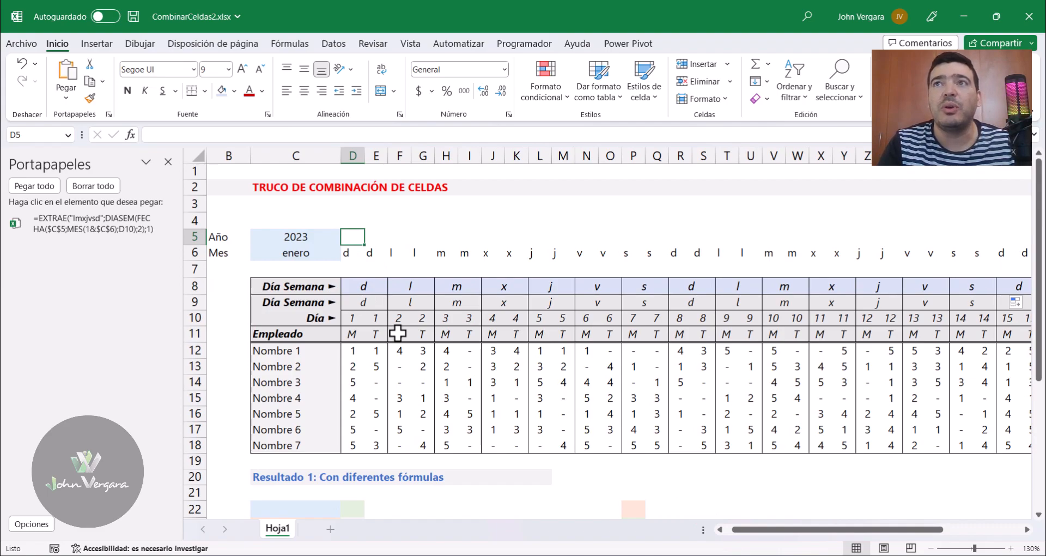
{"action": "type", "text": "="}
{"action": "left_click_drag", "start_coordinate": [355, 285], "coordinate": [972, 311]}
{"action": "key", "text": "ctrl+Return"}
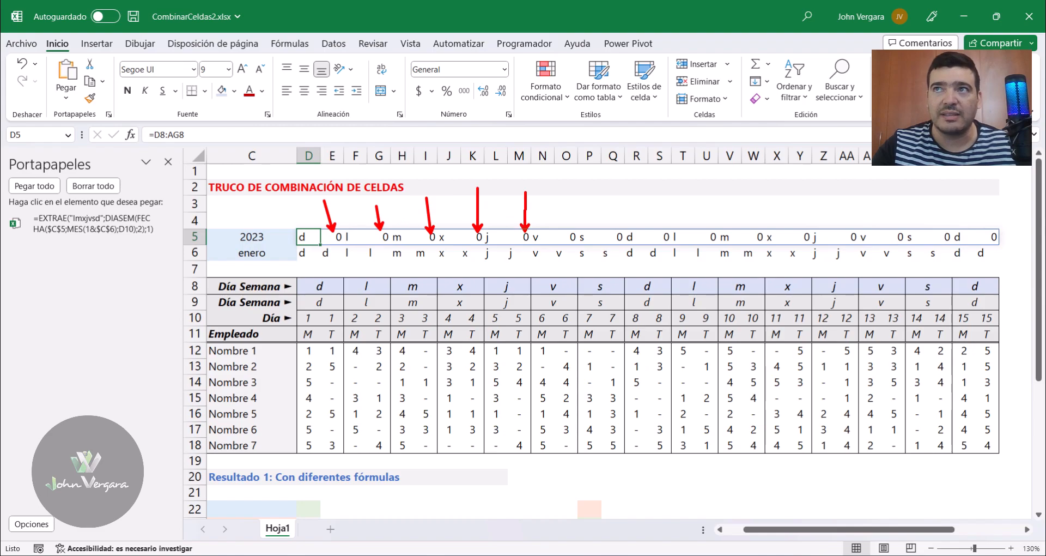
{"action": "key", "text": "Escape"}
{"action": "left_click", "coordinate": [324, 283]}
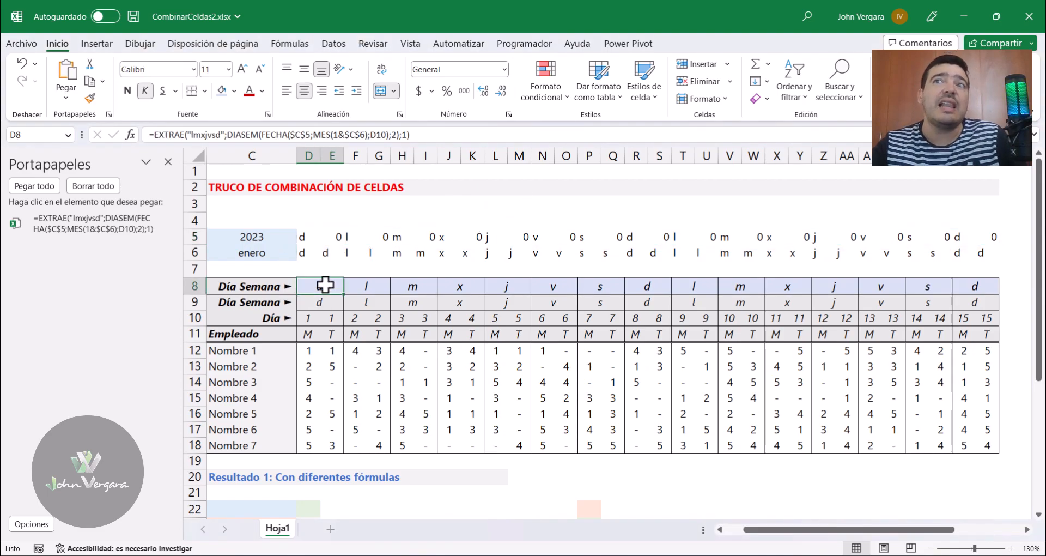
{"action": "left_click", "coordinate": [329, 301]}
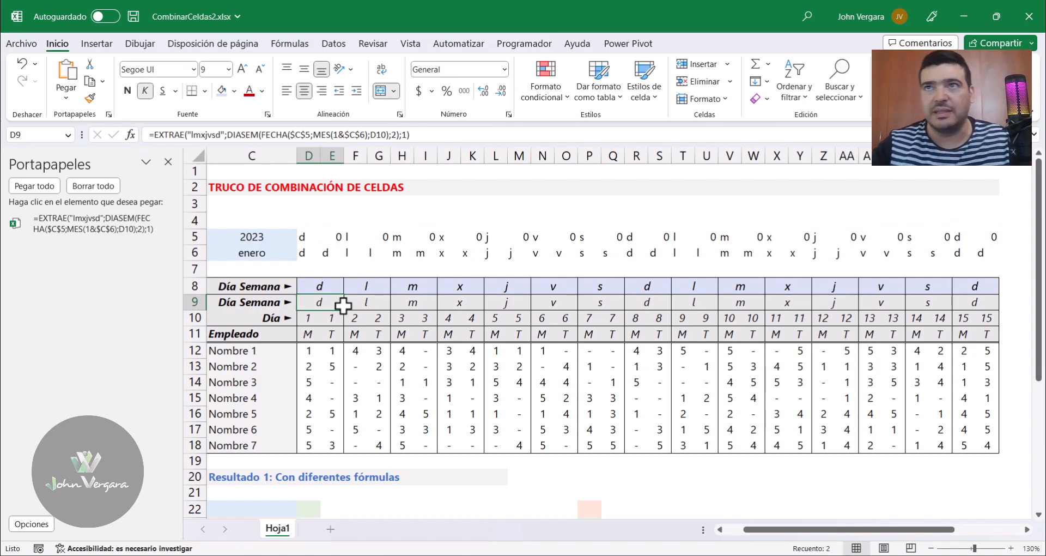
{"action": "left_click", "coordinate": [311, 238]}
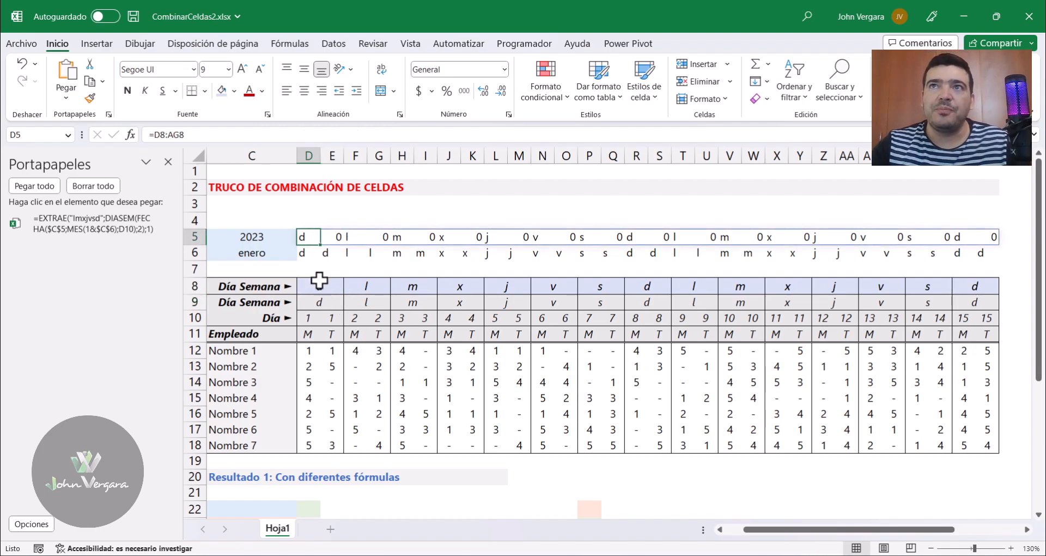
Step: Enter the heading Empleado in cell C22 below the "Resultado 1: Con diferentes fórmulas" title
{"action": "scroll", "coordinate": [300, 369], "scroll_direction": "down", "scroll_amount": 1}
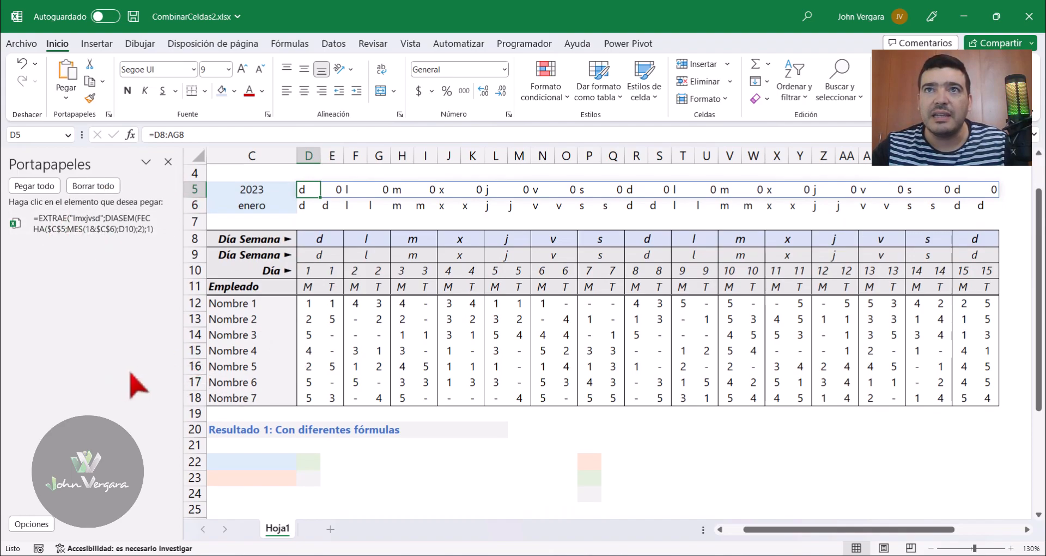
{"action": "left_click", "coordinate": [282, 464]}
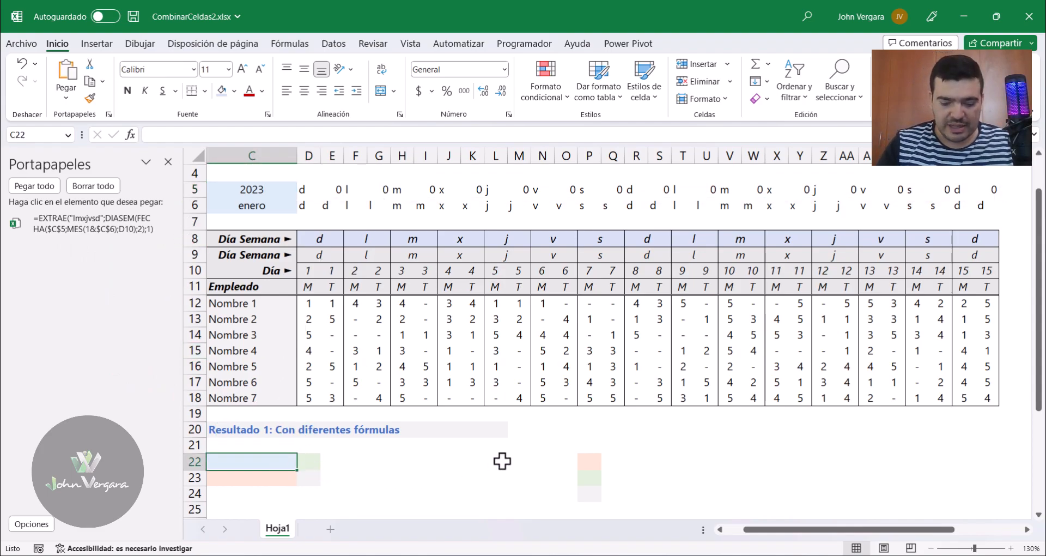
{"action": "type", "text": "eM"}
{"action": "type", "text": "Empleado"}
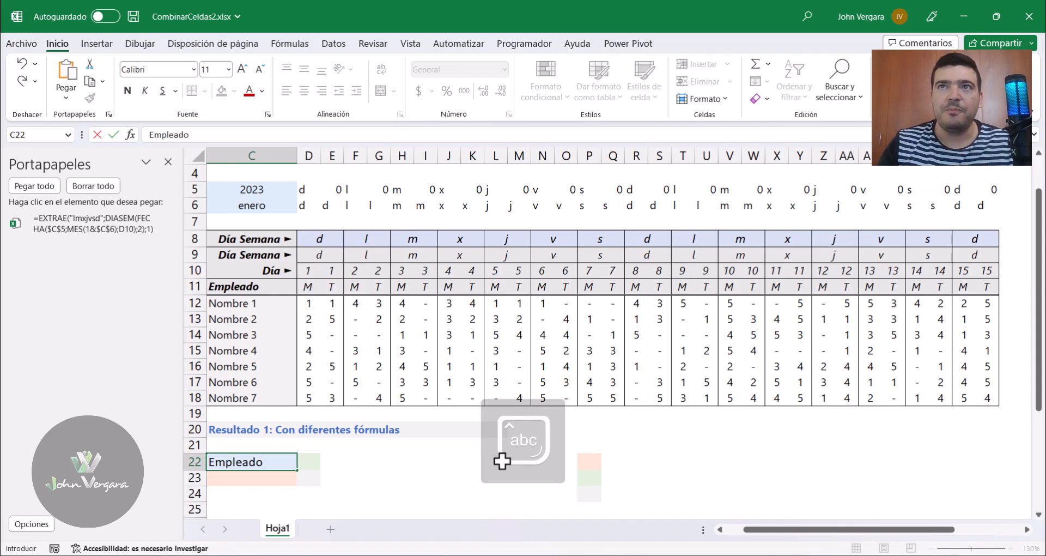
{"action": "key", "text": "Return"}
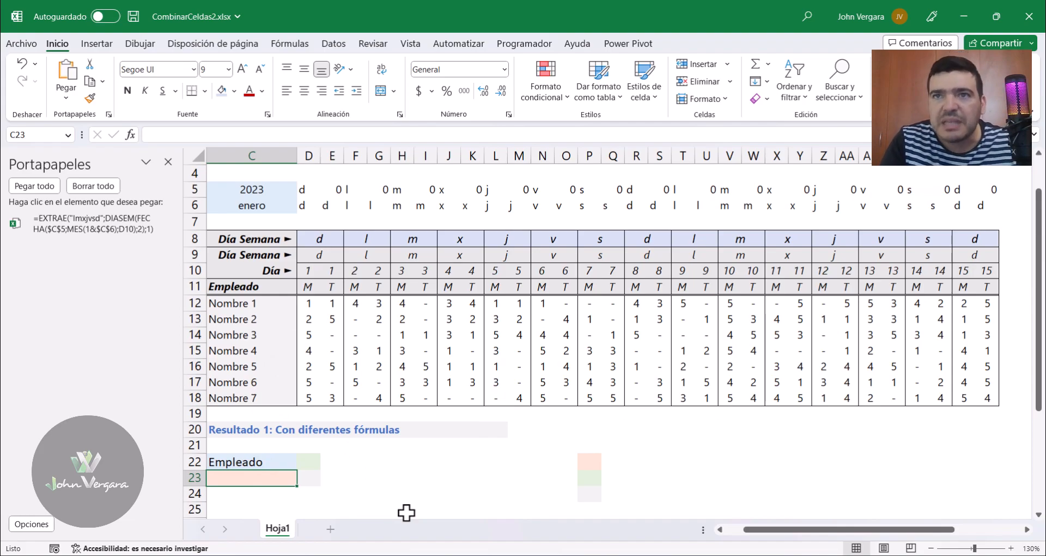
Step: List the employees under the Empleado heading by entering =C12:C18 in cell C23
{"action": "type", "text": "="}
{"action": "left_click_drag", "start_coordinate": [227, 302], "coordinate": [240, 398]}
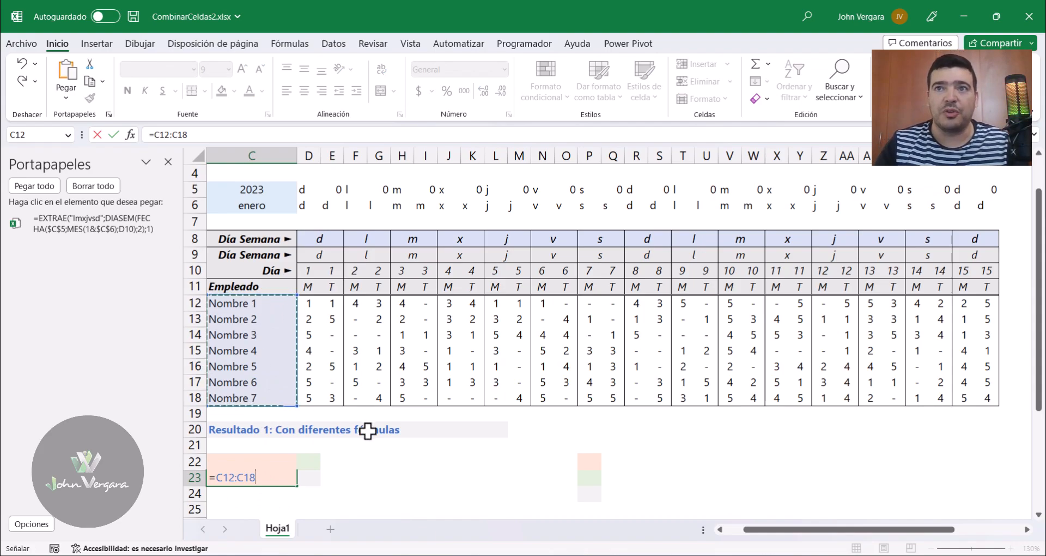
{"action": "key", "text": "Return"}
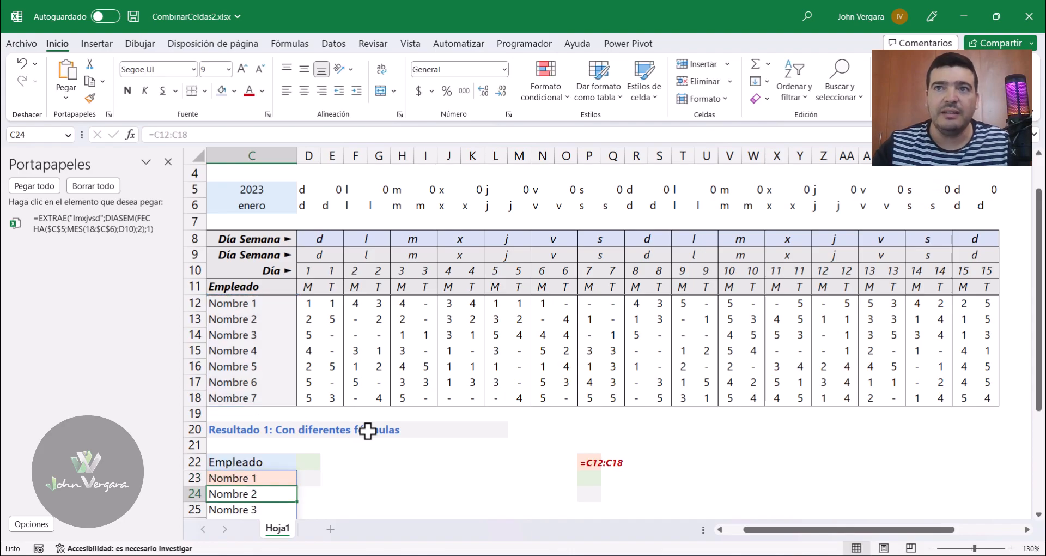
{"action": "scroll", "coordinate": [308, 466], "scroll_direction": "down", "scroll_amount": 2}
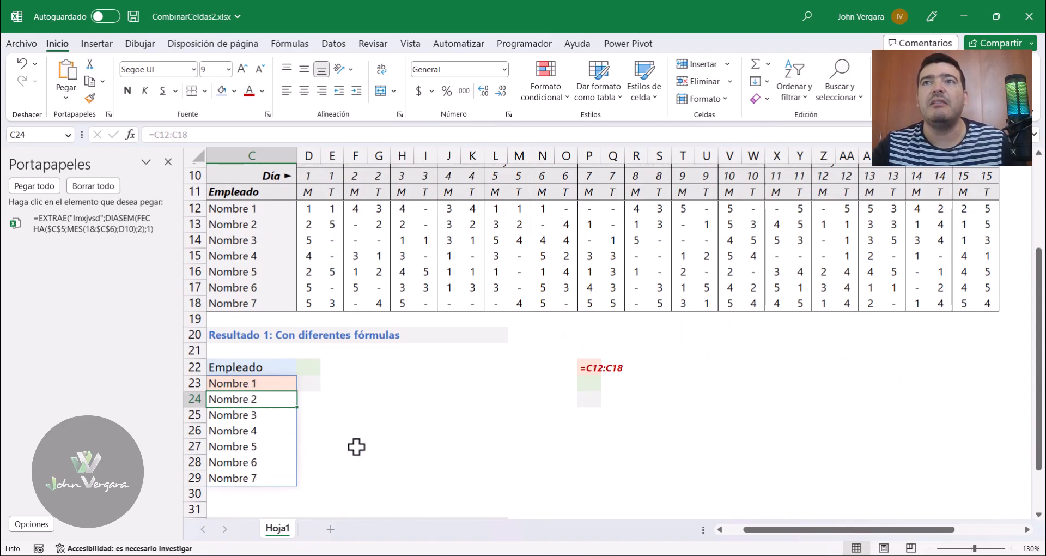
Step: Select cell D22 beside the Empleado heading and close the clipboard pane
{"action": "scroll", "coordinate": [359, 445], "scroll_direction": "up", "scroll_amount": 1}
{"action": "left_click", "coordinate": [315, 416]}
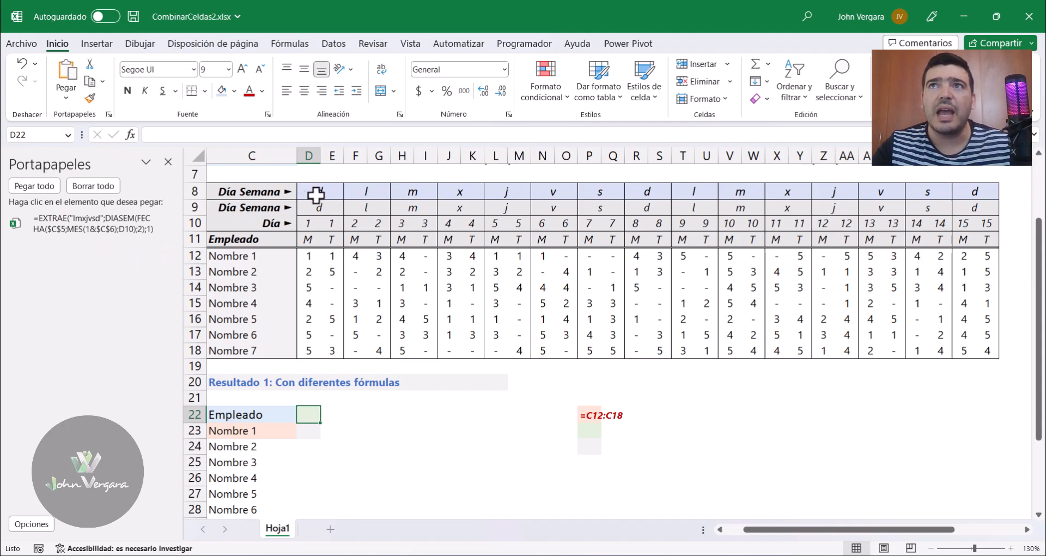
{"action": "left_click", "coordinate": [167, 162]}
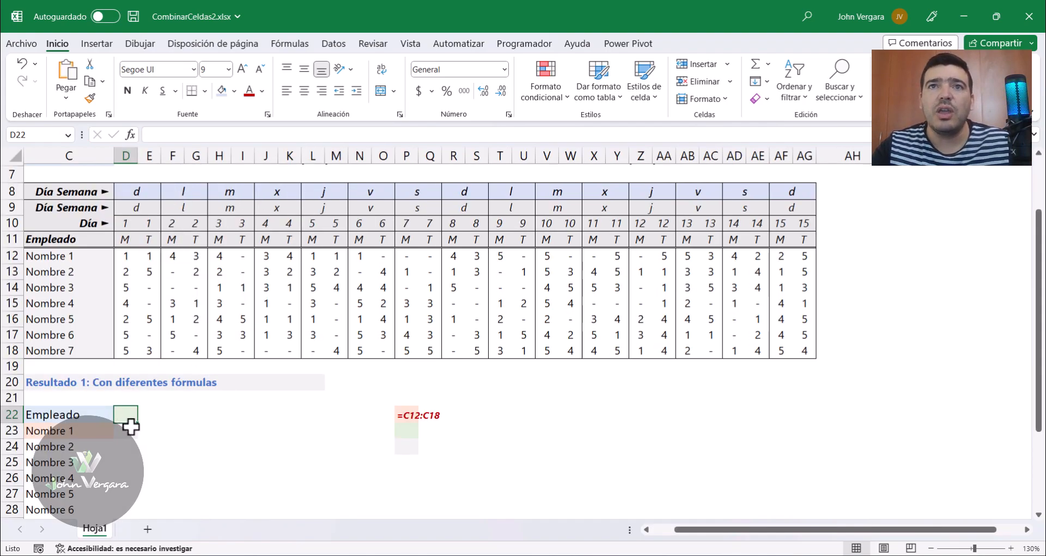
{"action": "scroll", "coordinate": [222, 404], "scroll_direction": "down", "scroll_amount": 1}
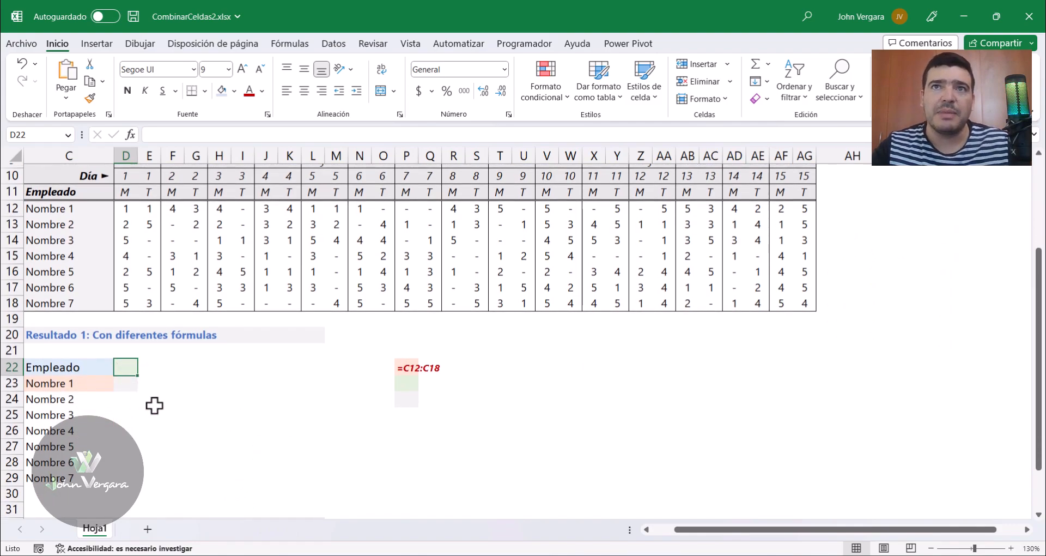
{"action": "scroll", "coordinate": [154, 405], "scroll_direction": "up", "scroll_amount": 1}
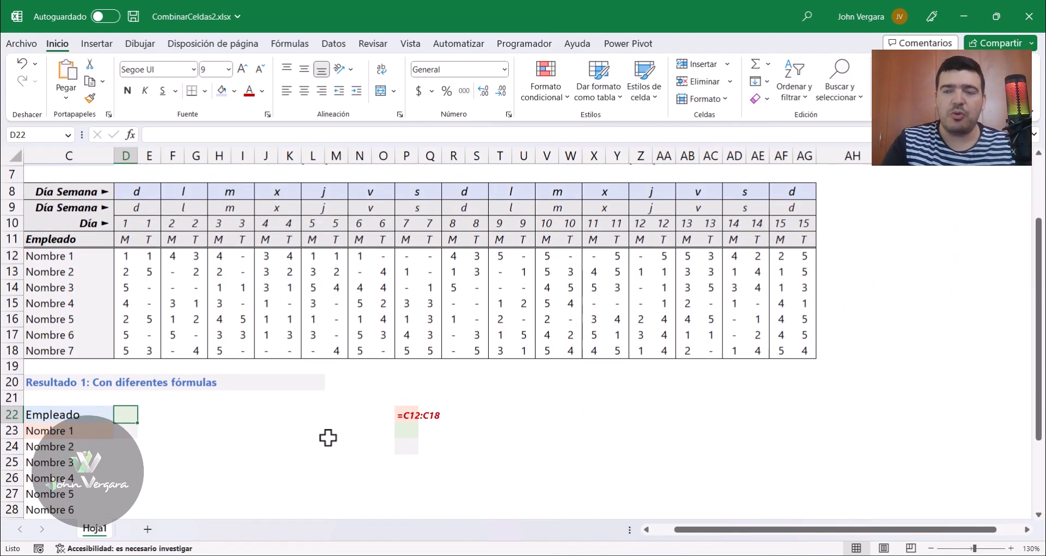
Step: Enter =EXTRAE("lmxjvsd";SECUENCIA(;7);1) in D22 to spill the seven weekday initials across the row, keeping D22 selected
{"action": "type", "text": "=extrae(\"lm"}
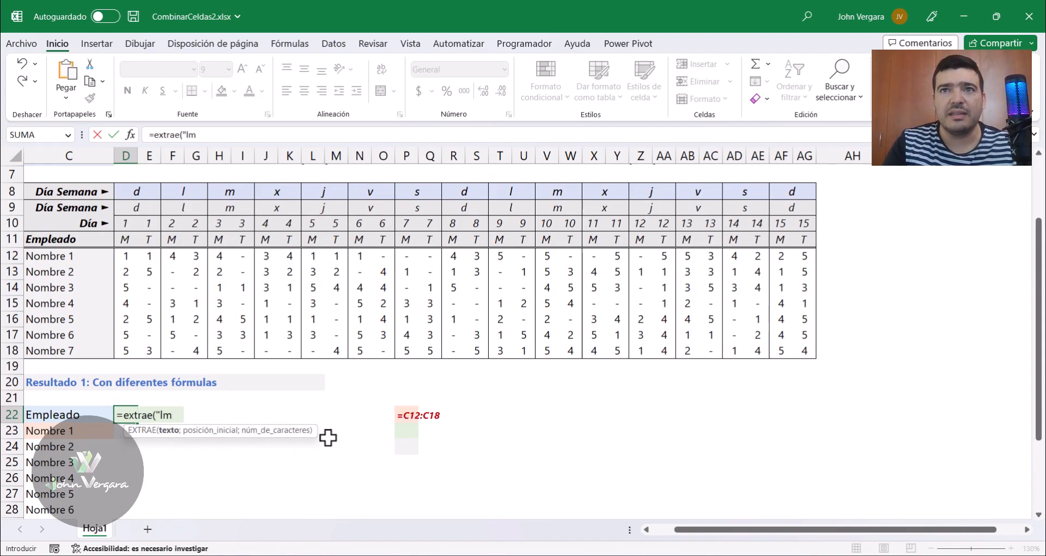
{"action": "type", "text": "xjv"}
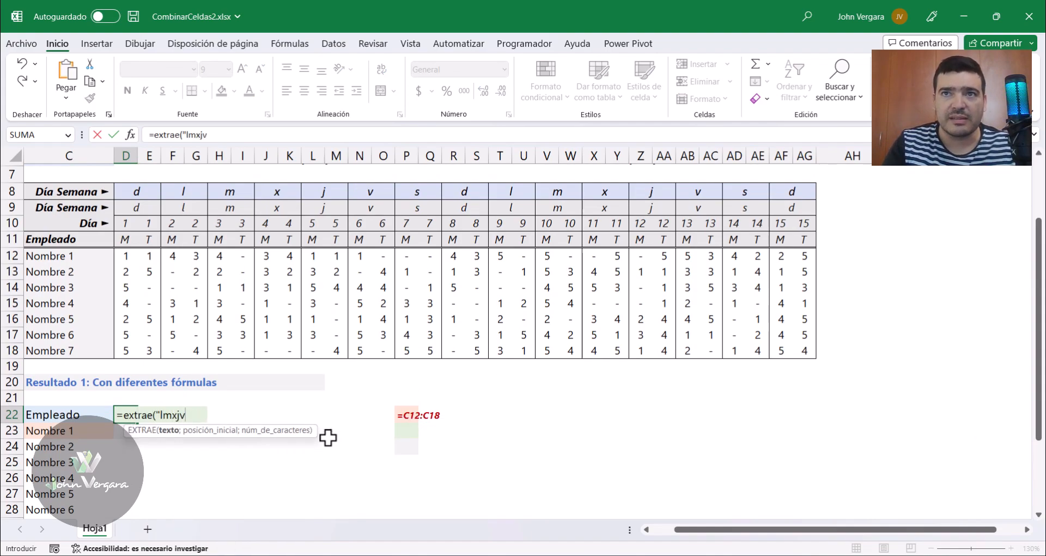
{"action": "type", "text": "sd\";"}
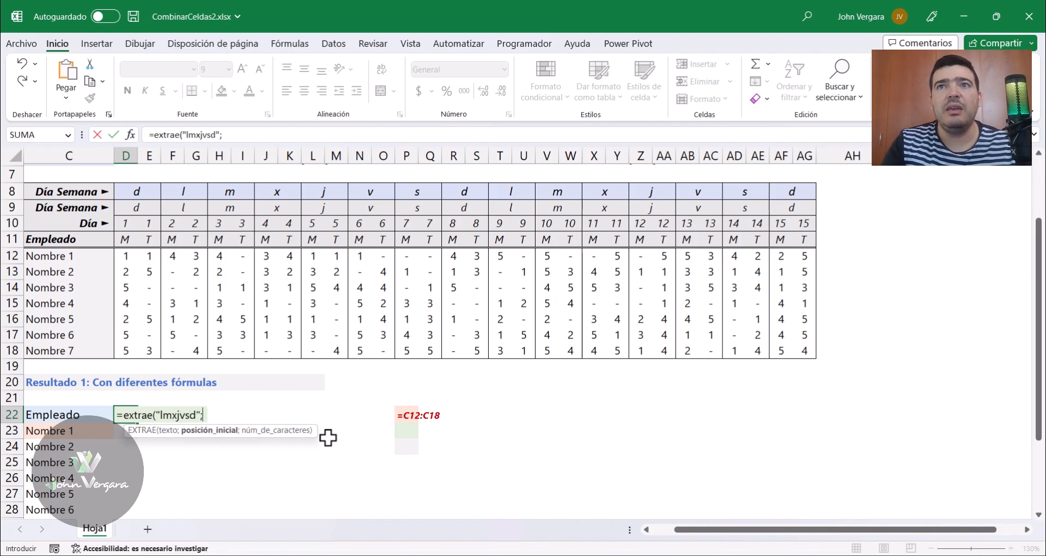
{"action": "type", "text": "secuencia("}
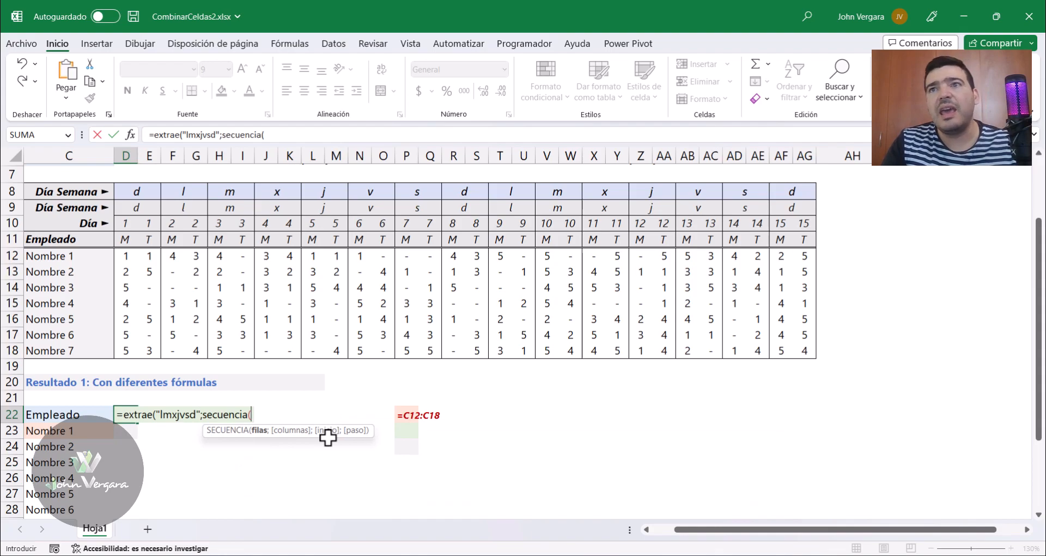
{"action": "type", "text": ";"}
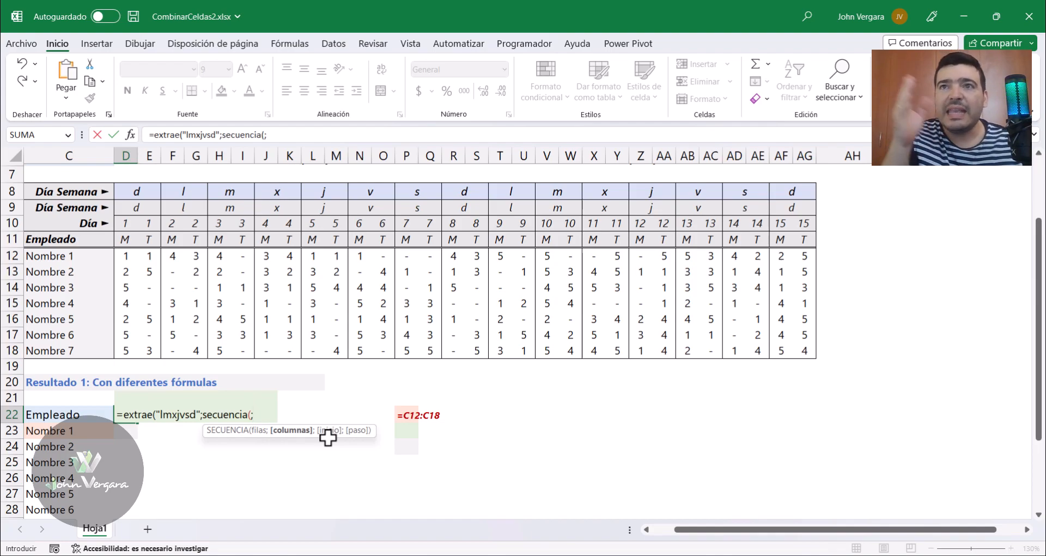
{"action": "type", "text": "7)"}
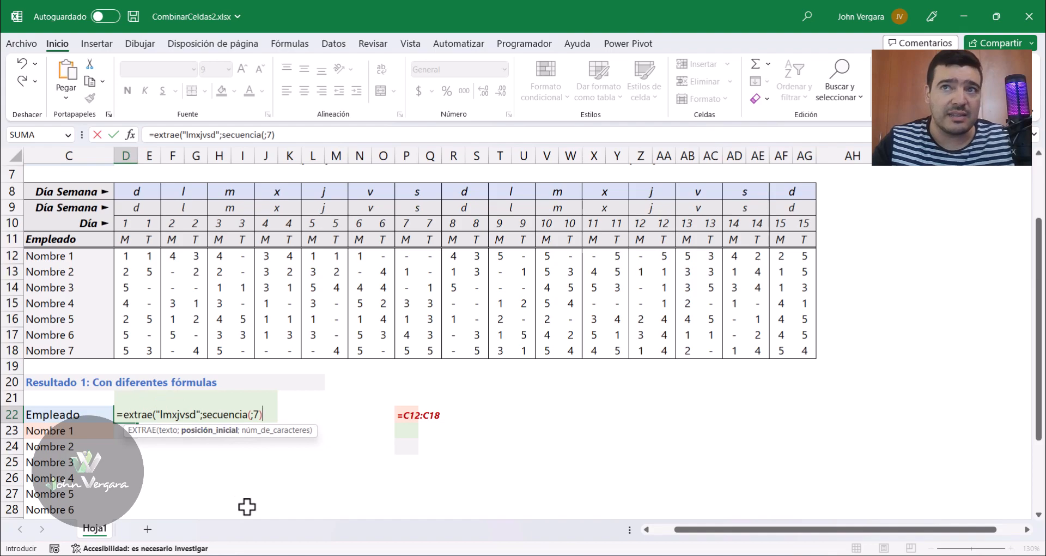
{"action": "type", "text": ";"}
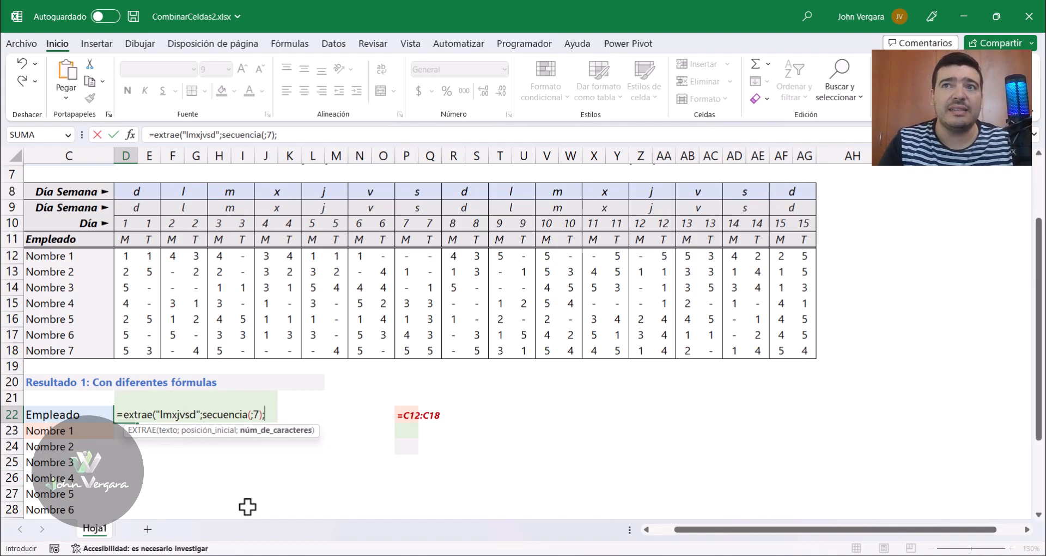
{"action": "type", "text": "1)"}
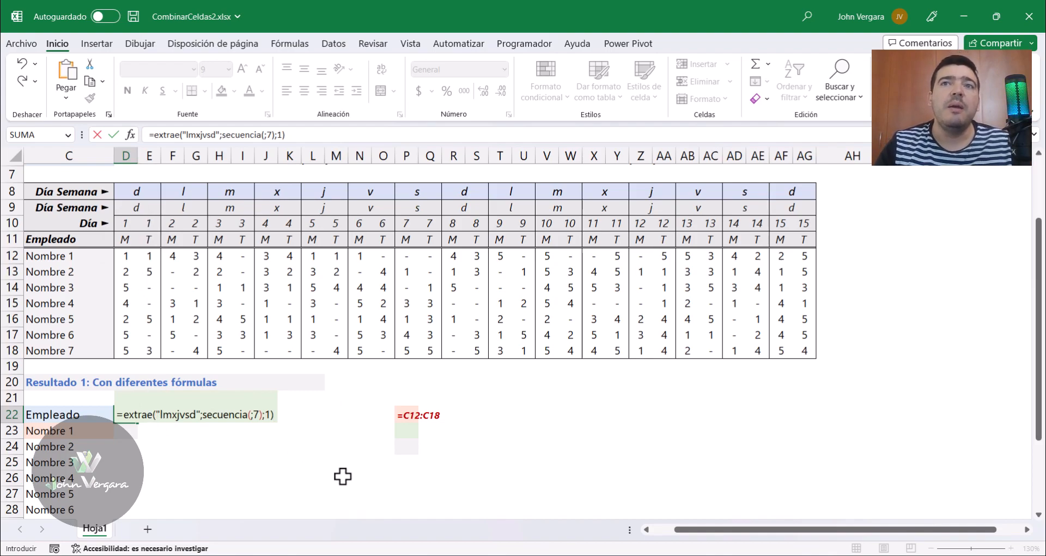
{"action": "key", "text": "Return"}
{"action": "key", "text": "Up"}
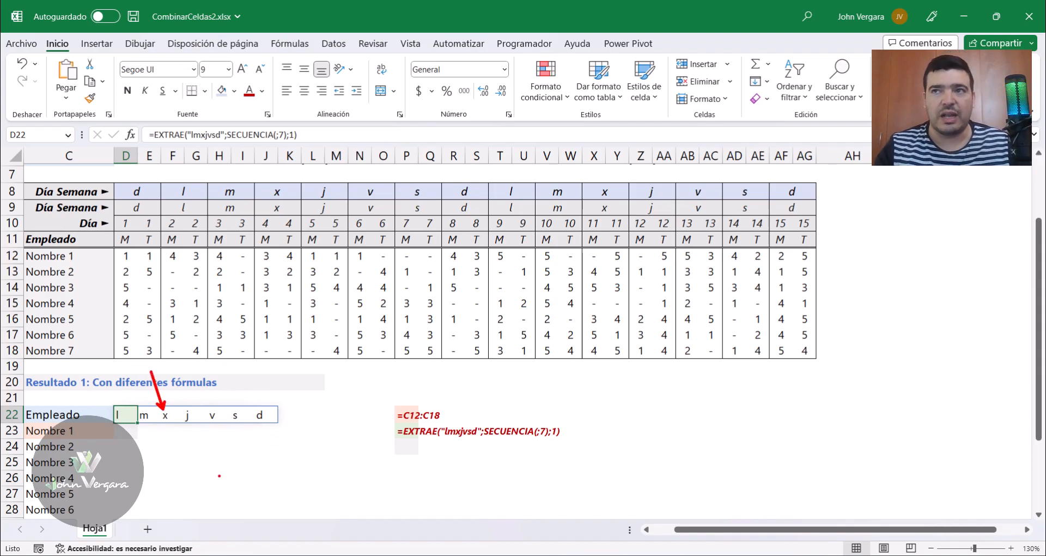
Step: Add list data validation to cell C21 with the source values M;T
{"action": "left_click", "coordinate": [126, 431]}
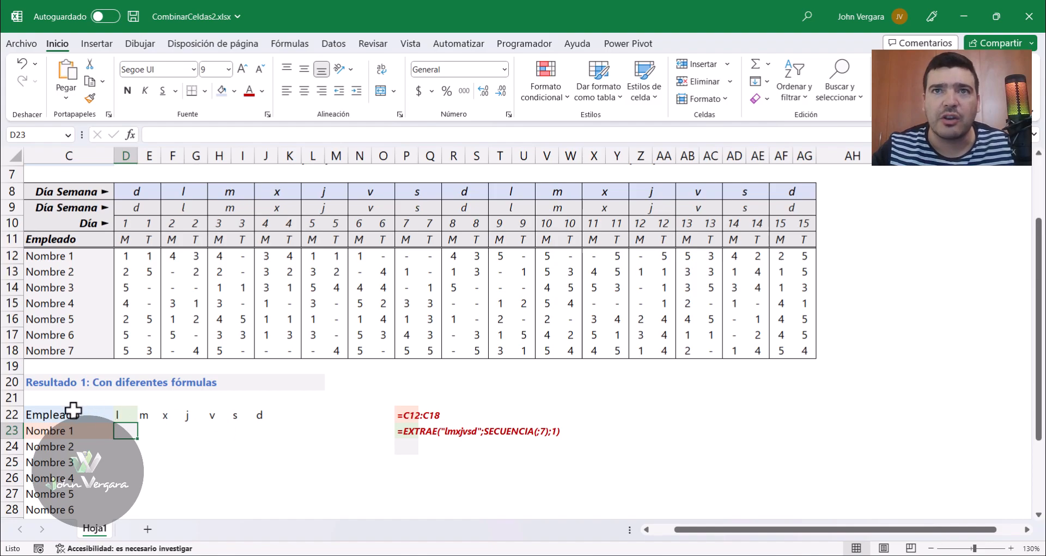
{"action": "left_click", "coordinate": [56, 399]}
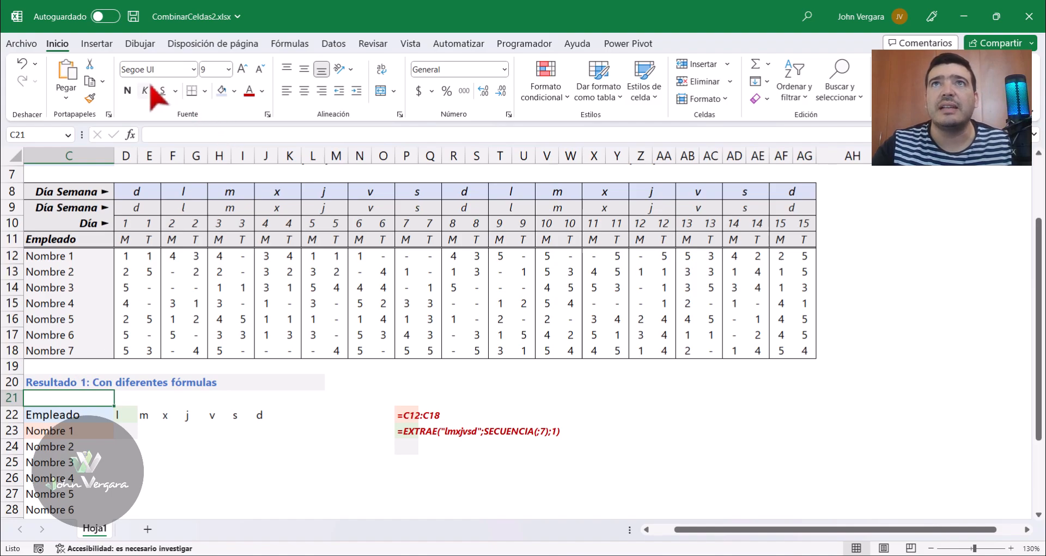
{"action": "left_click", "coordinate": [334, 43]}
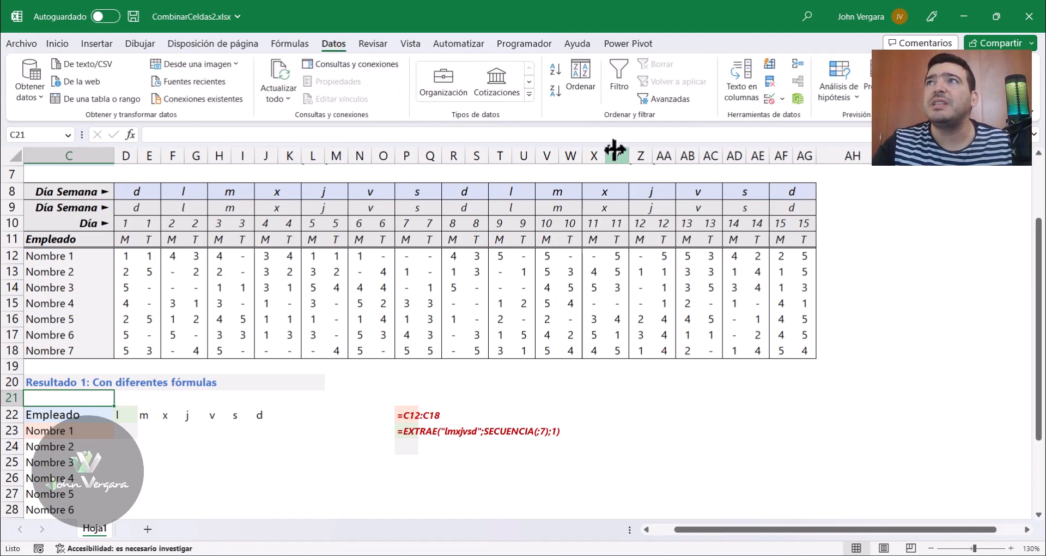
{"action": "left_click", "coordinate": [770, 101]}
{"action": "left_click", "coordinate": [515, 275]}
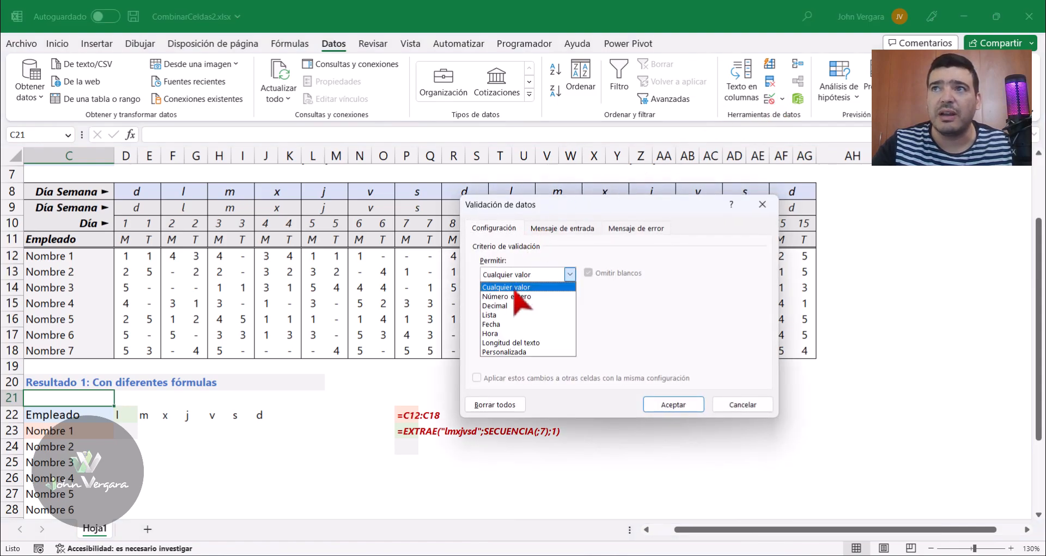
{"action": "left_click", "coordinate": [491, 315]}
{"action": "left_click", "coordinate": [498, 331]}
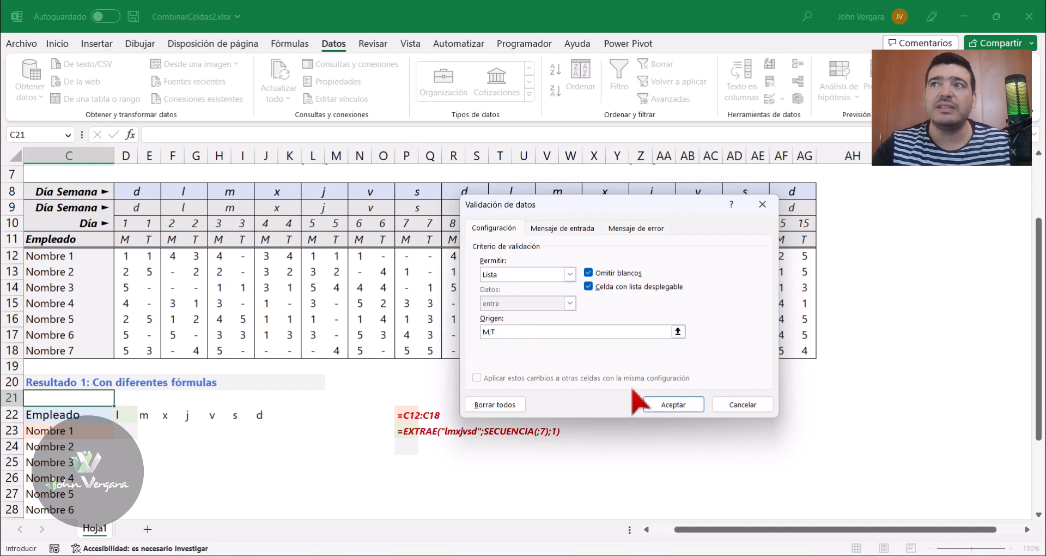
{"action": "left_click", "coordinate": [676, 406]}
Step: Try the new shift list in C21 by choosing M and T in turn
{"action": "left_click", "coordinate": [120, 398]}
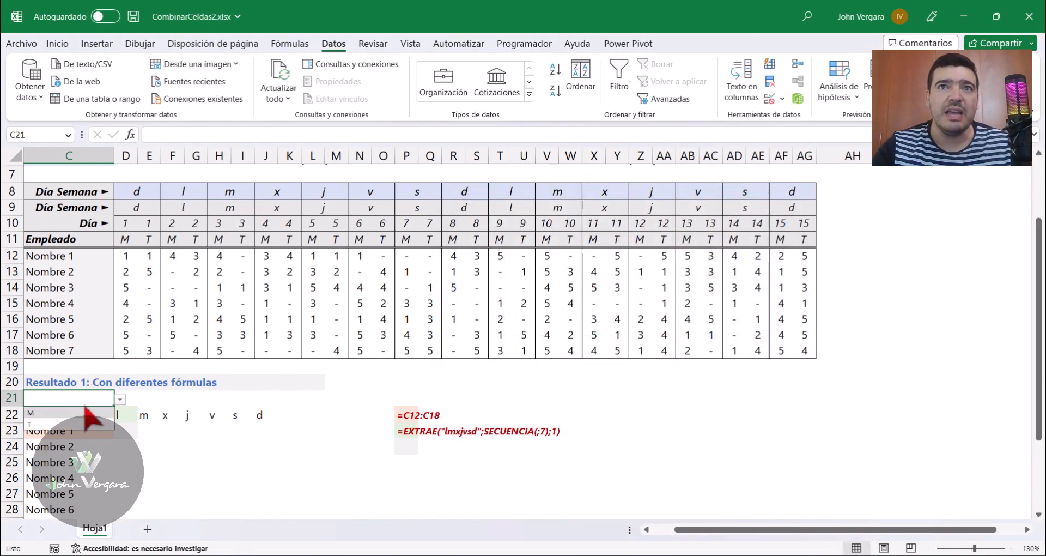
{"action": "left_click", "coordinate": [49, 413]}
{"action": "left_click", "coordinate": [120, 399]}
{"action": "left_click", "coordinate": [52, 425]}
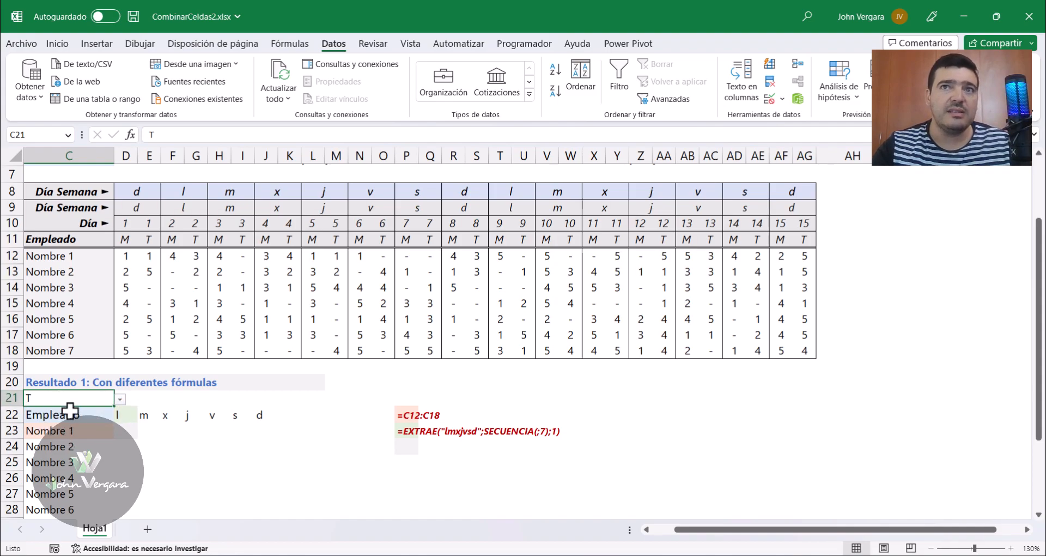
Step: Fill the shift selector cell C21 with light blue
{"action": "left_click", "coordinate": [57, 43]}
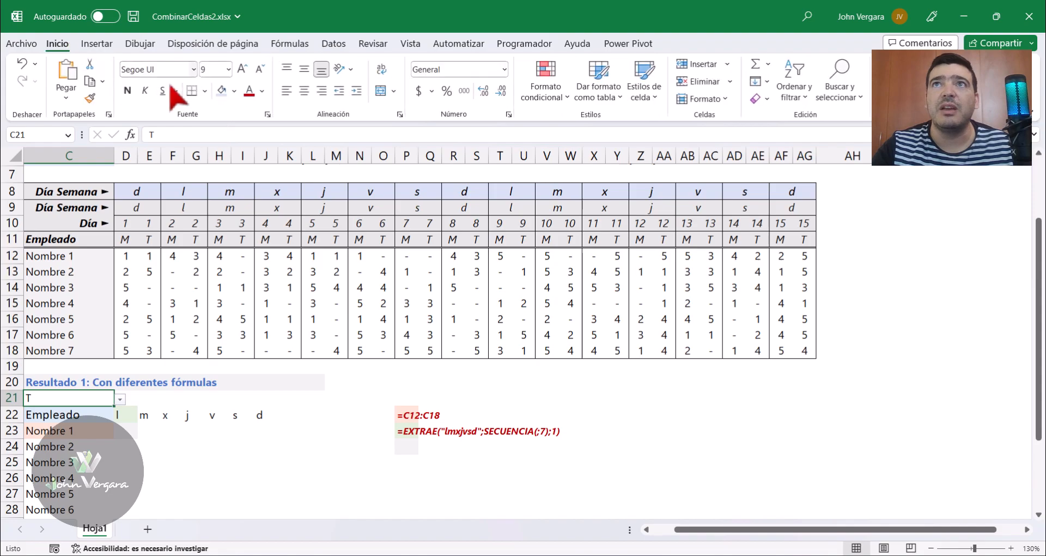
{"action": "left_click", "coordinate": [234, 91]}
{"action": "left_click", "coordinate": [307, 145]}
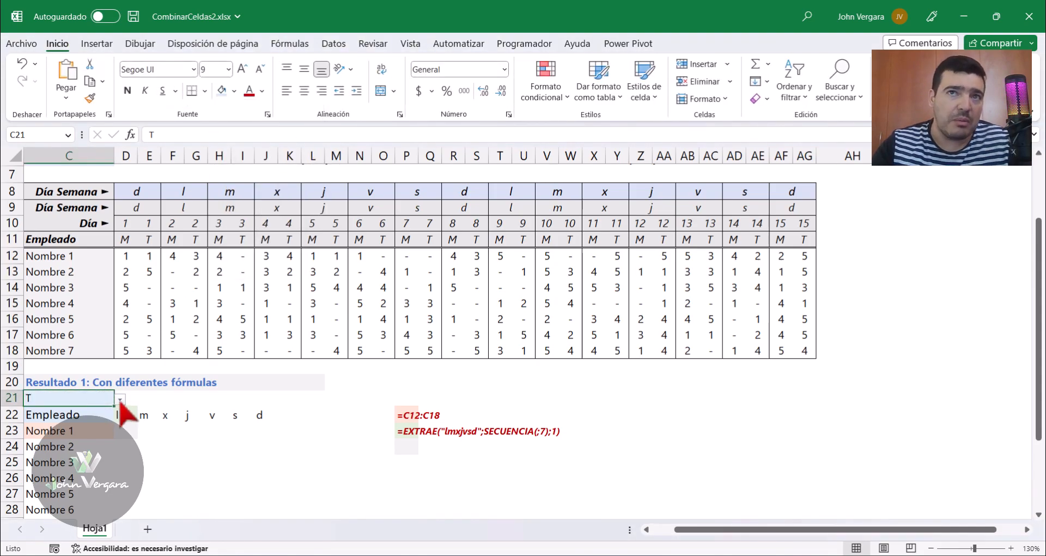
Step: Switch the shift list in C21 between M and T, ending with M selected
{"action": "left_click", "coordinate": [119, 399]}
{"action": "left_click", "coordinate": [71, 413]}
{"action": "left_click", "coordinate": [119, 400]}
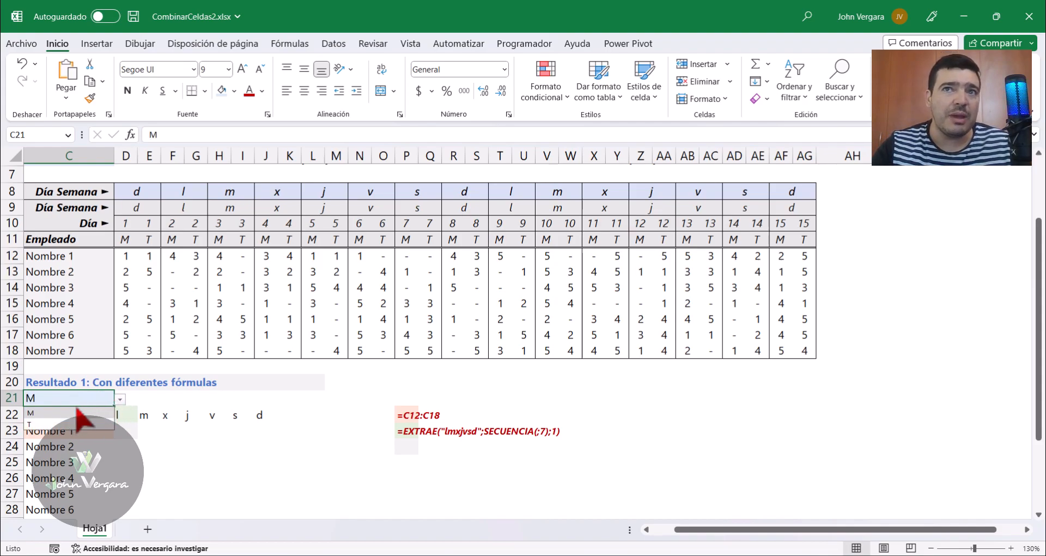
{"action": "left_click", "coordinate": [61, 425]}
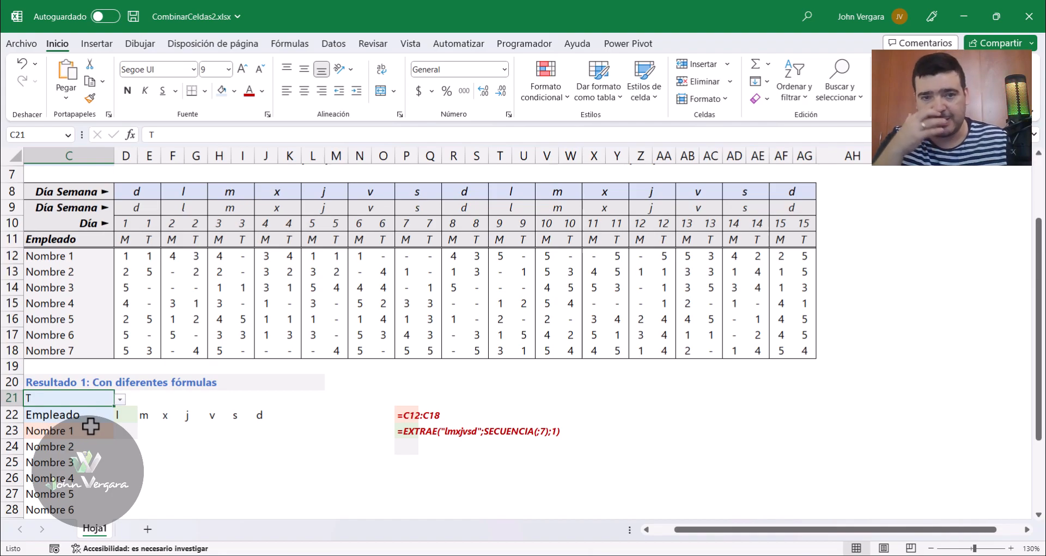
{"action": "left_click", "coordinate": [119, 400]}
{"action": "left_click", "coordinate": [47, 412]}
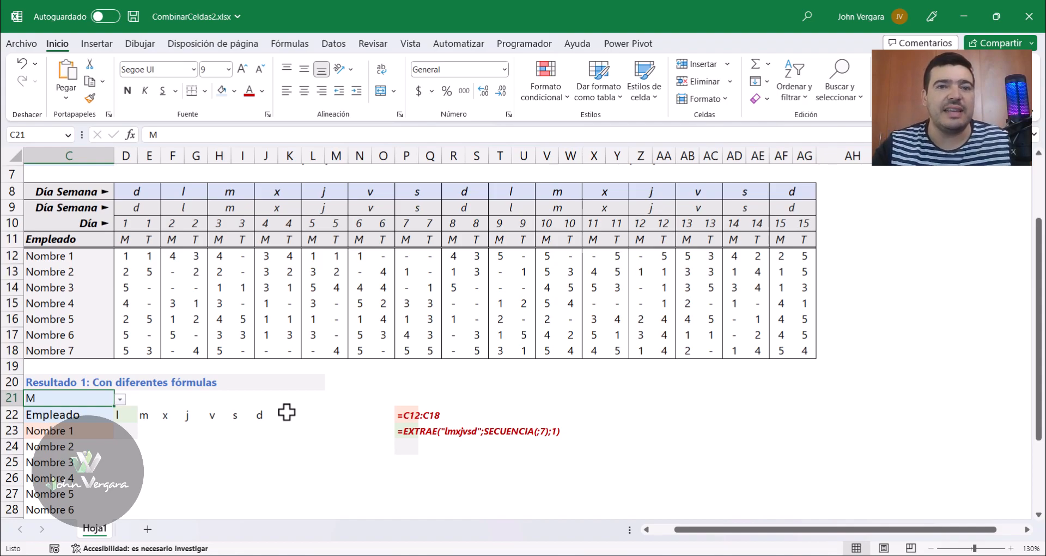
Step: Compare the merged weekday headers in D8:AG8 with the arrays spilled from D5 and D6, checking the second cell of each merged pair
{"action": "left_click_drag", "start_coordinate": [136, 194], "coordinate": [797, 197]}
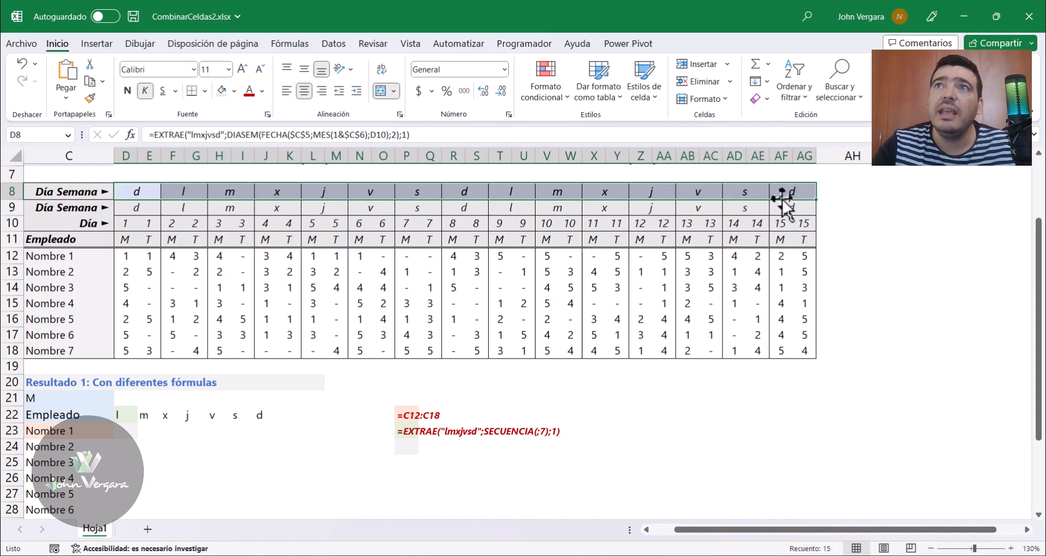
{"action": "left_click_drag", "start_coordinate": [141, 194], "coordinate": [777, 191]}
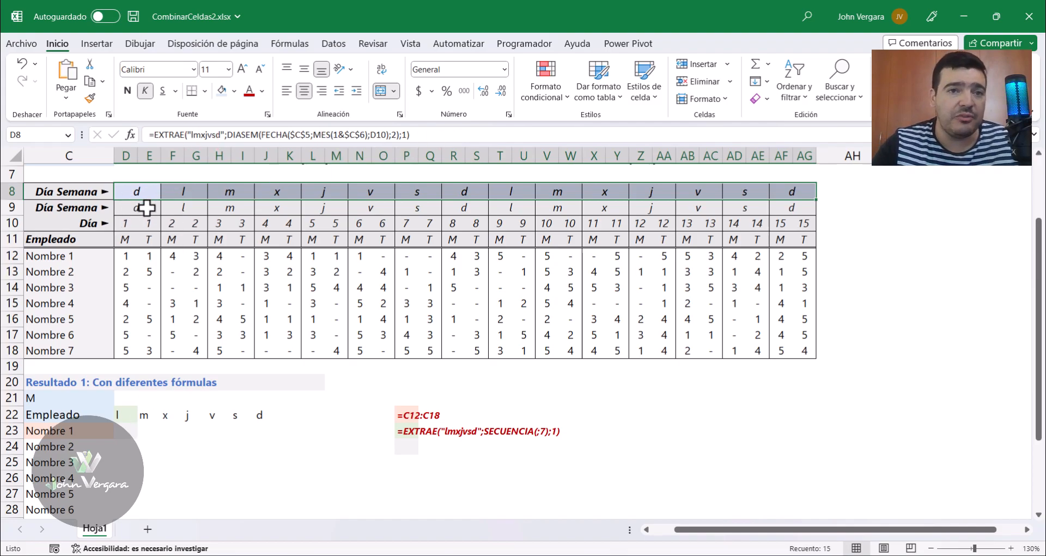
{"action": "scroll", "coordinate": [187, 240], "scroll_direction": "up", "scroll_amount": 2}
{"action": "left_click", "coordinate": [154, 237]}
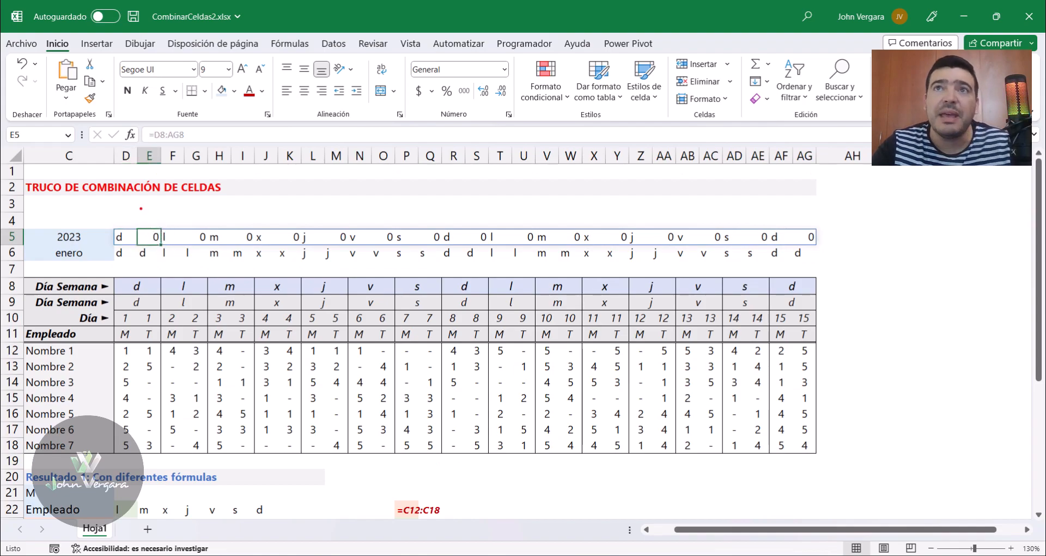
{"action": "left_click_drag", "start_coordinate": [150, 233], "coordinate": [125, 190]}
{"action": "key", "text": "Escape"}
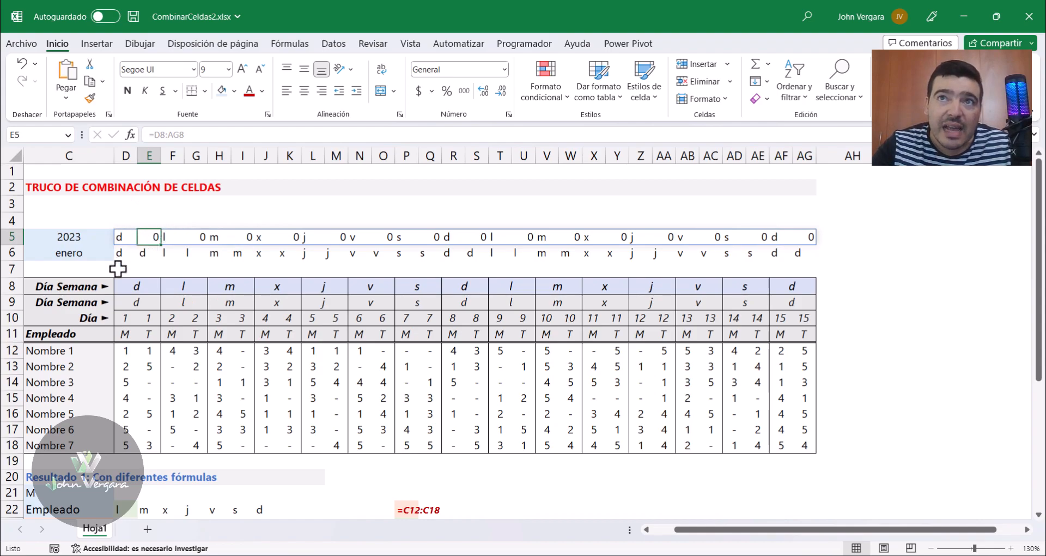
{"action": "left_click_drag", "start_coordinate": [128, 287], "coordinate": [783, 282]}
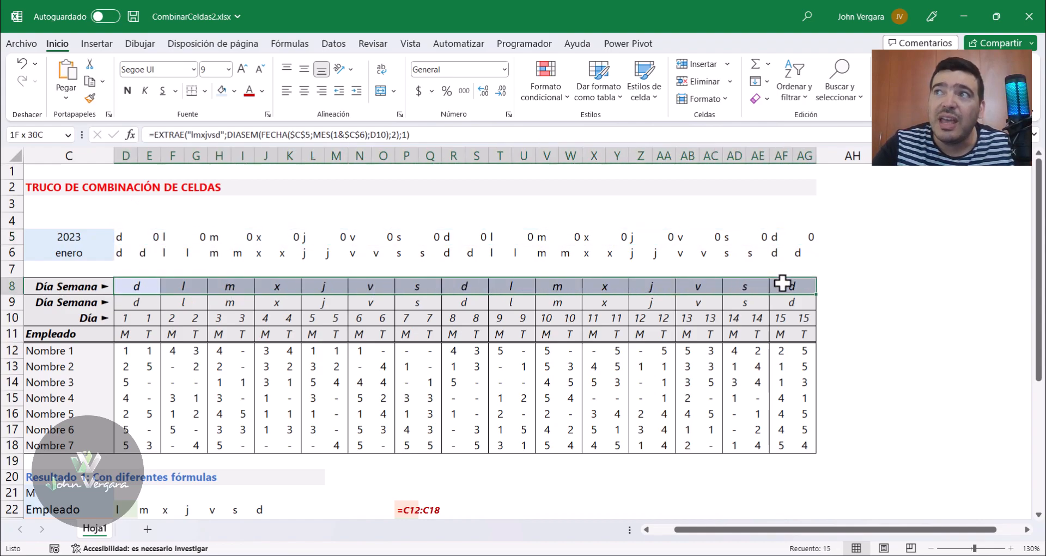
{"action": "left_click", "coordinate": [123, 252]}
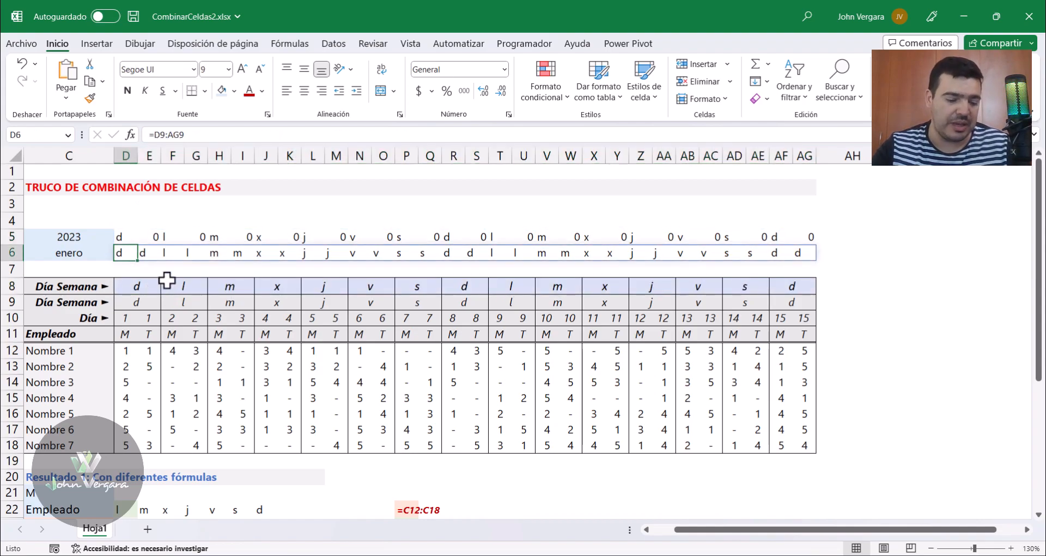
{"action": "left_click", "coordinate": [127, 238]}
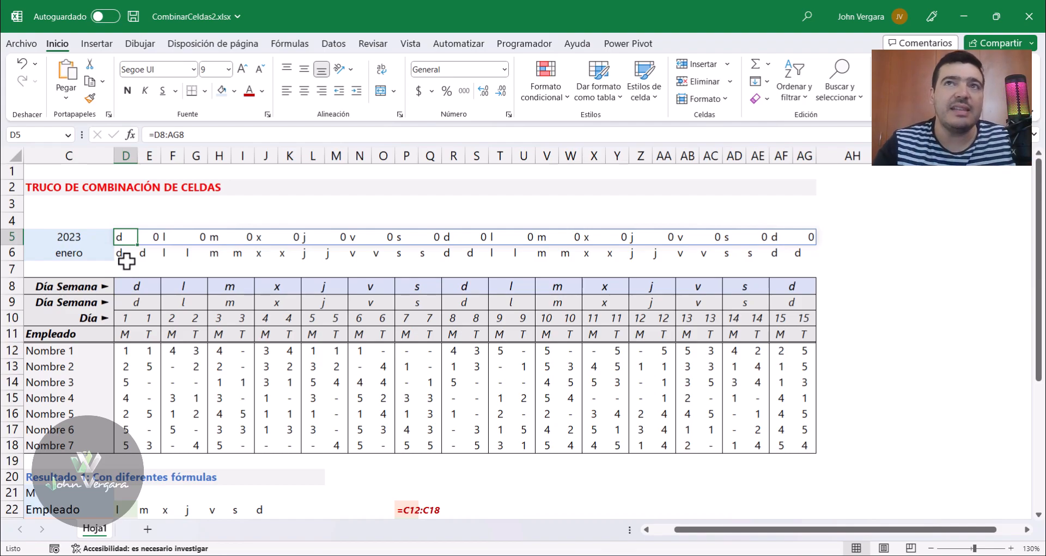
{"action": "mouse_move", "coordinate": [153, 220]}
{"action": "left_mouse_down"}
{"action": "mouse_move", "coordinate": [95, 220]}
{"action": "mouse_move", "coordinate": [158, 219]}
{"action": "mouse_move", "coordinate": [158, 230]}
{"action": "left_mouse_up"}
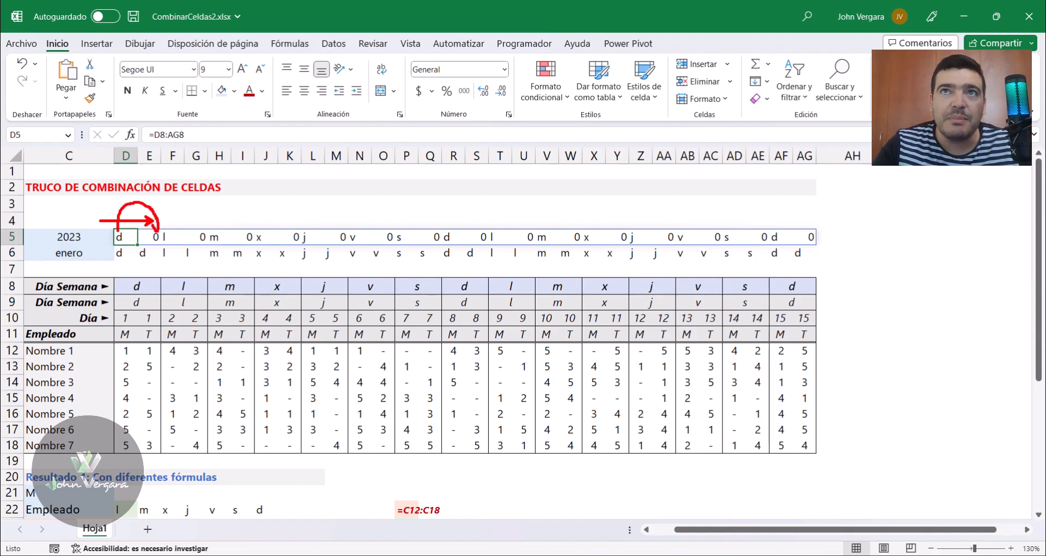
{"action": "mouse_move", "coordinate": [166, 227]}
{"action": "left_mouse_down"}
{"action": "mouse_move", "coordinate": [198, 213]}
{"action": "mouse_move", "coordinate": [202, 235]}
{"action": "mouse_move", "coordinate": [208, 222]}
{"action": "left_mouse_up"}
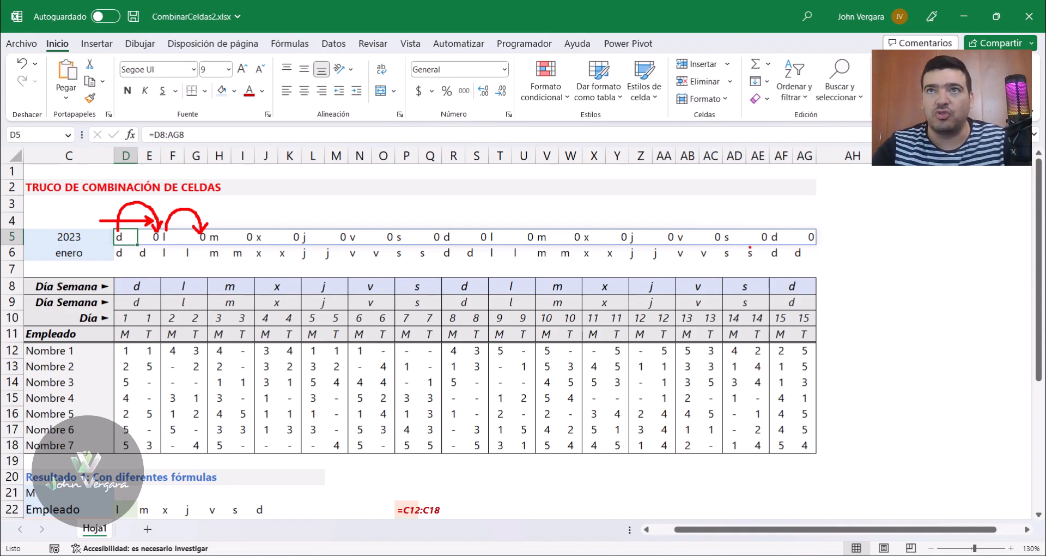
Step: Begin a formula in D23 with =BUSCAR(COLUMNA(D8:AG8), using the column numbers of the weekday row as the lookup value
{"action": "scroll", "coordinate": [193, 300], "scroll_direction": "down", "scroll_amount": 1}
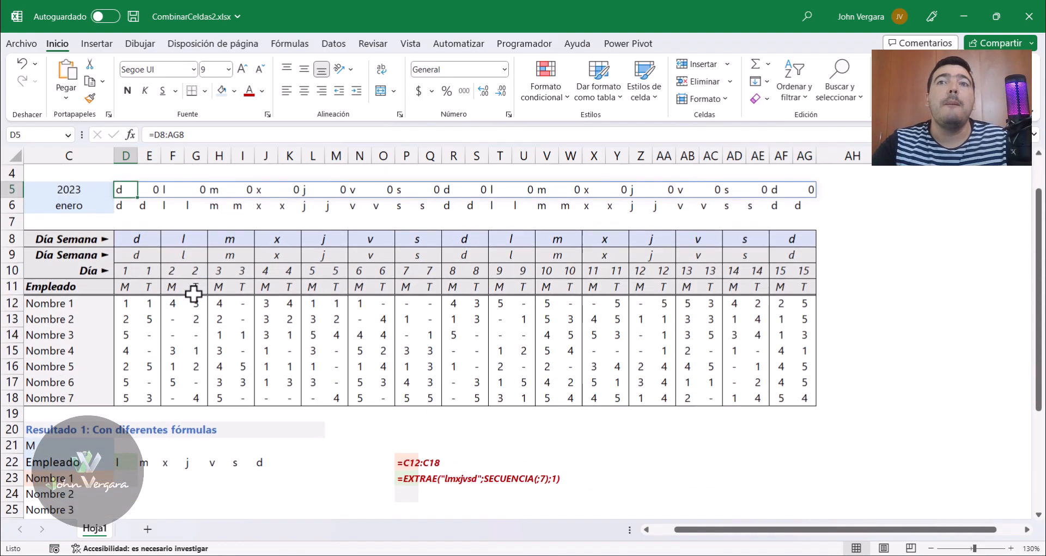
{"action": "left_click", "coordinate": [127, 478]}
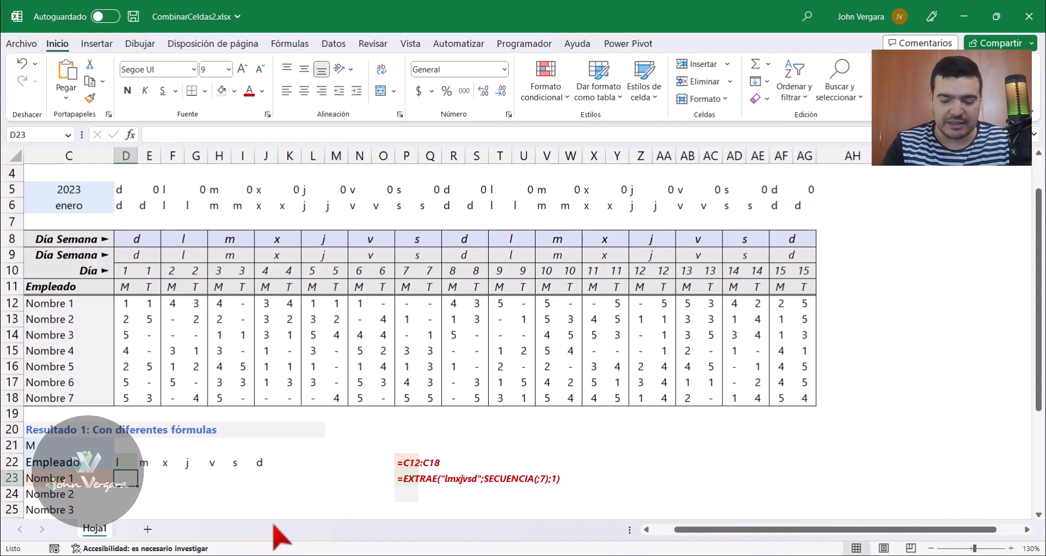
{"action": "type", "text": "="}
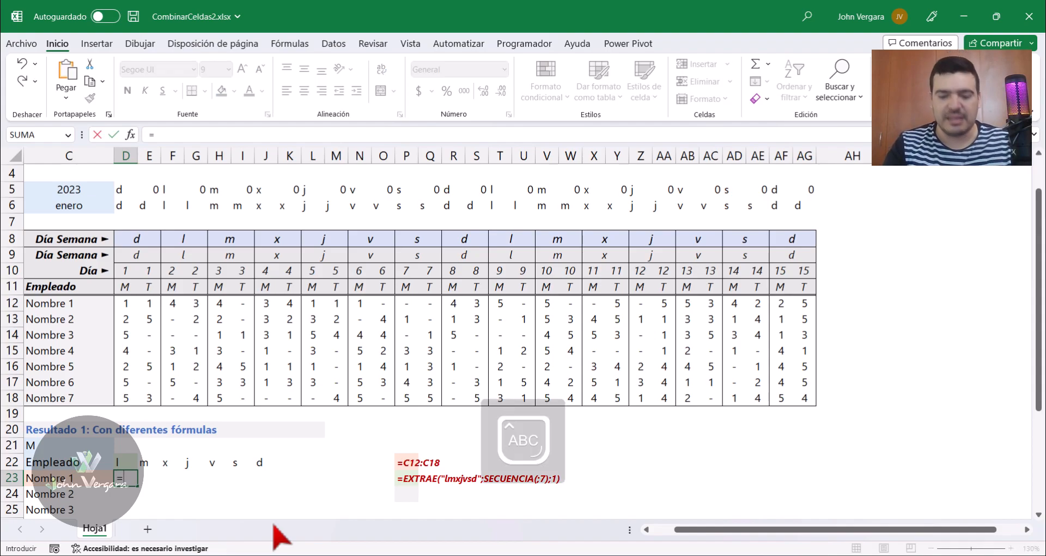
{"action": "scroll", "coordinate": [251, 409], "scroll_direction": "down", "scroll_amount": 1}
{"action": "scroll", "coordinate": [252, 410], "scroll_direction": "up", "scroll_amount": 1}
{"action": "scroll", "coordinate": [252, 410], "scroll_direction": "down", "scroll_amount": 1}
{"action": "scroll", "coordinate": [252, 410], "scroll_direction": "down", "scroll_amount": 1}
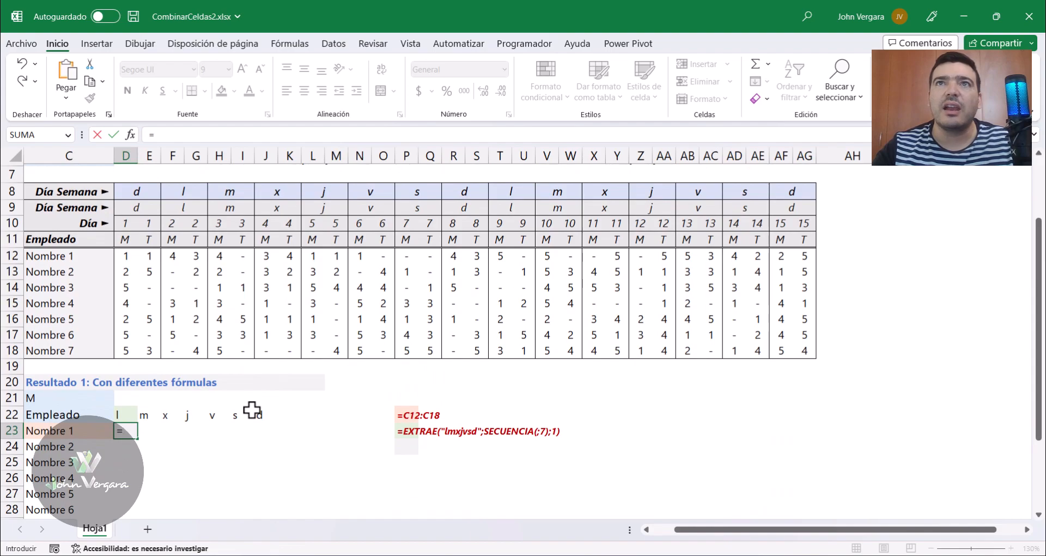
{"action": "type", "text": "BUSCAR("}
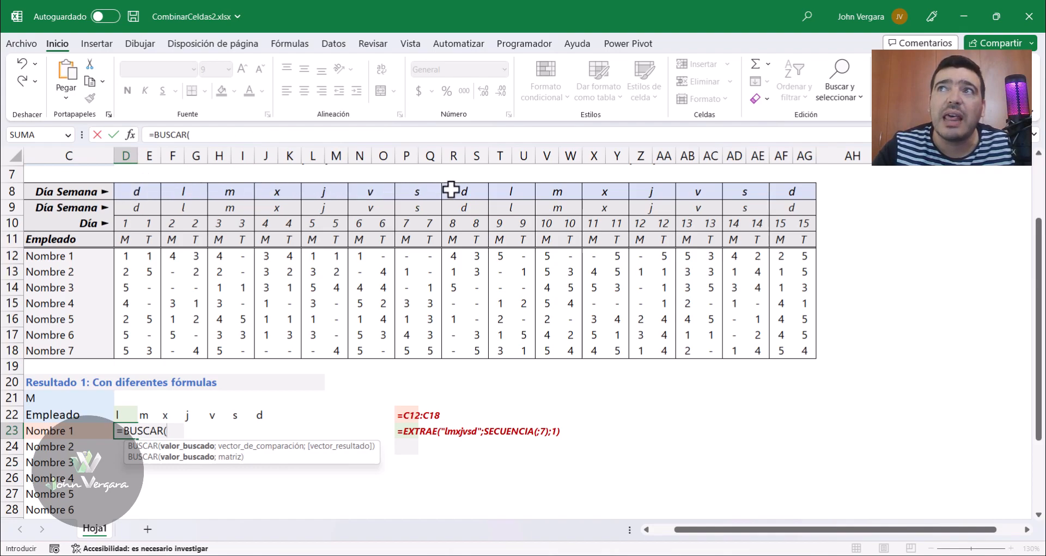
{"action": "type", "text": "COLUMNA("}
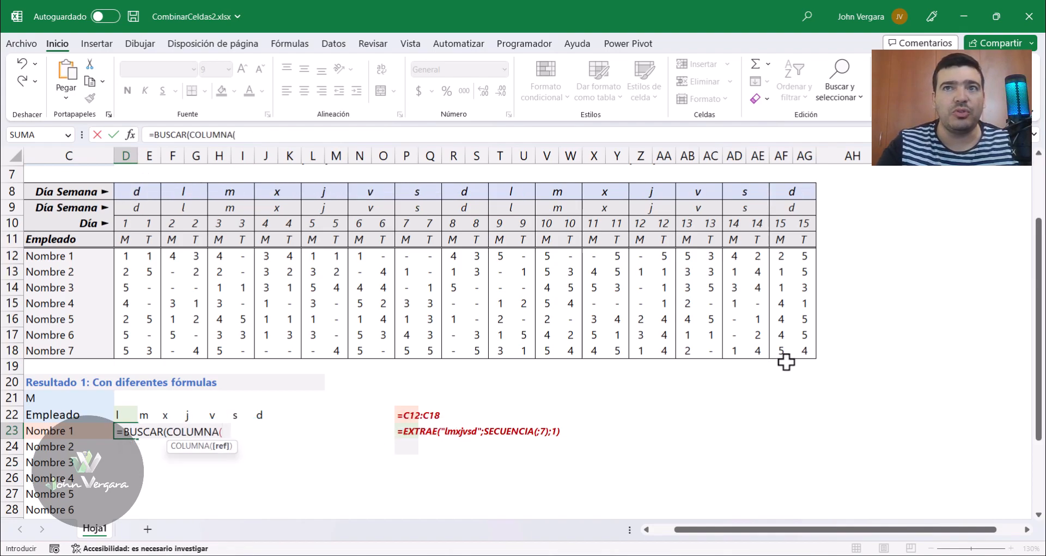
{"action": "left_click_drag", "start_coordinate": [136, 190], "coordinate": [792, 192]}
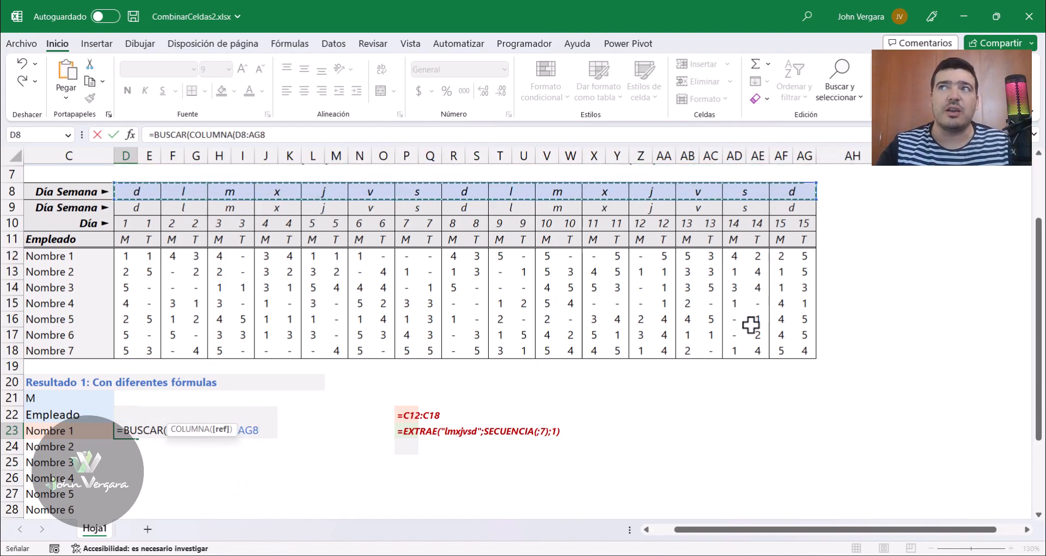
{"action": "type", "text": ")"}
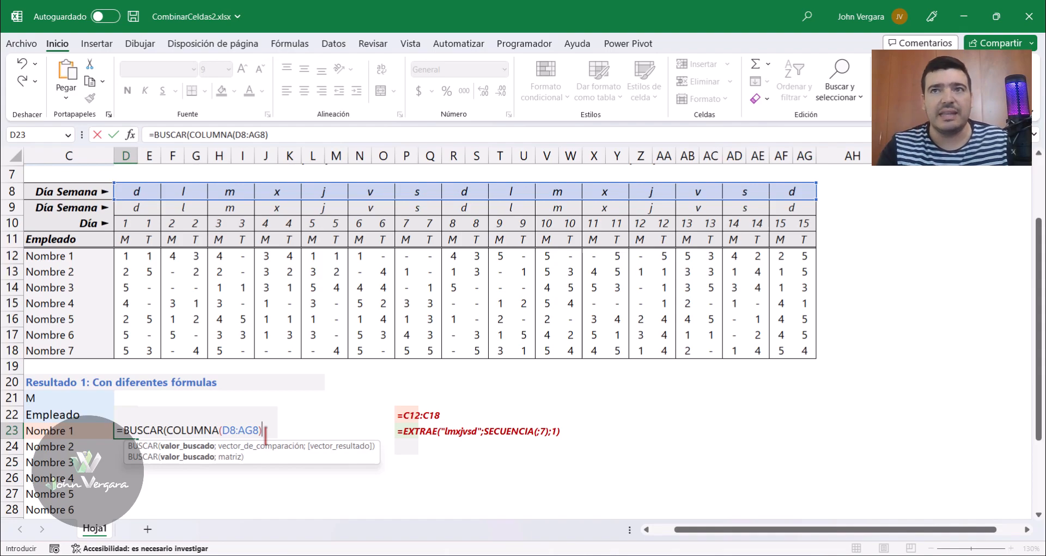
Step: Evaluate the COLUMNA(D8:AG8) part inside the D23 formula, then restore the original expression
{"action": "left_click_drag", "start_coordinate": [262, 430], "coordinate": [166, 430]}
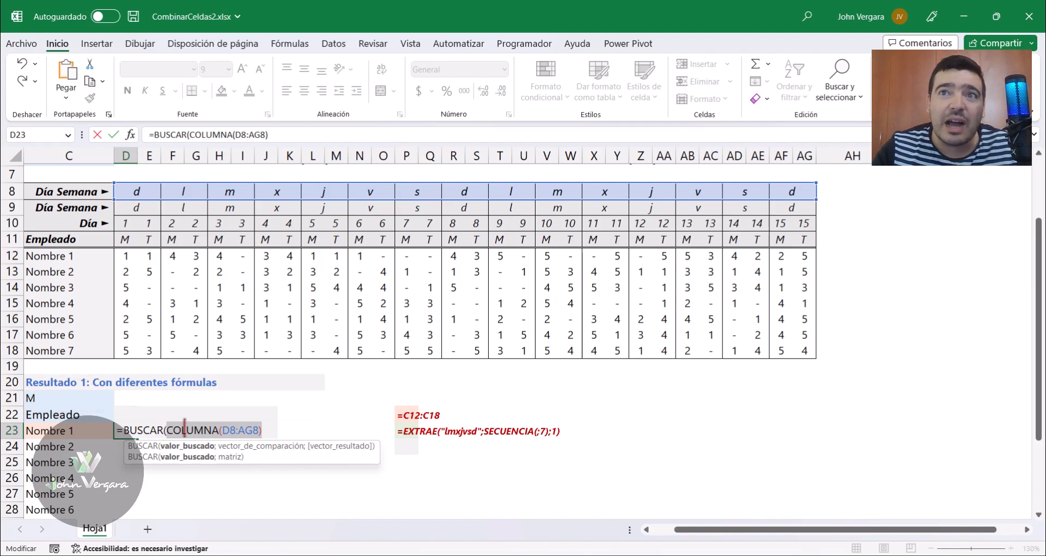
{"action": "left_click", "coordinate": [244, 431]}
{"action": "left_click_drag", "start_coordinate": [263, 430], "coordinate": [168, 429]}
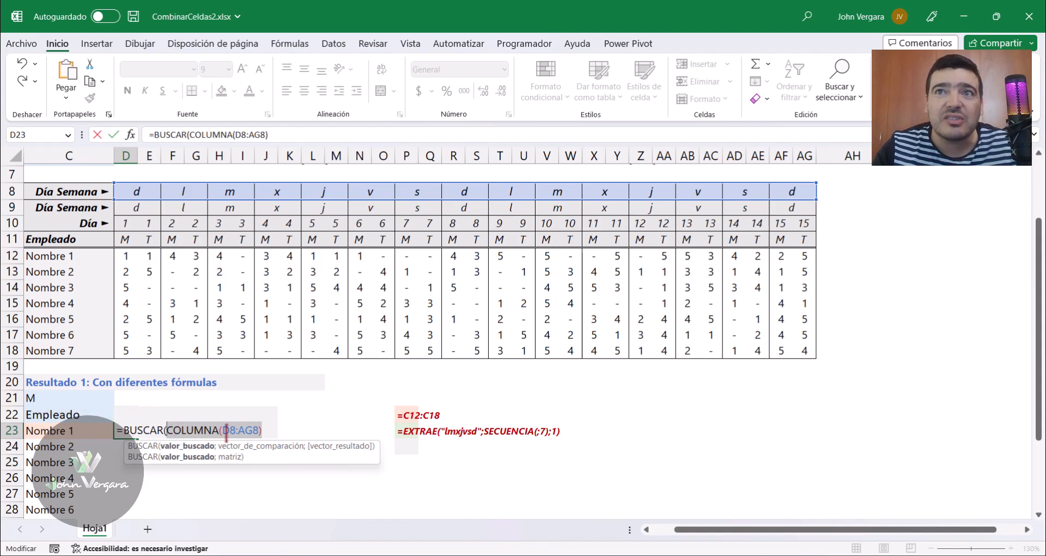
{"action": "left_click", "coordinate": [259, 431]}
{"action": "left_click_drag", "start_coordinate": [263, 430], "coordinate": [168, 431]}
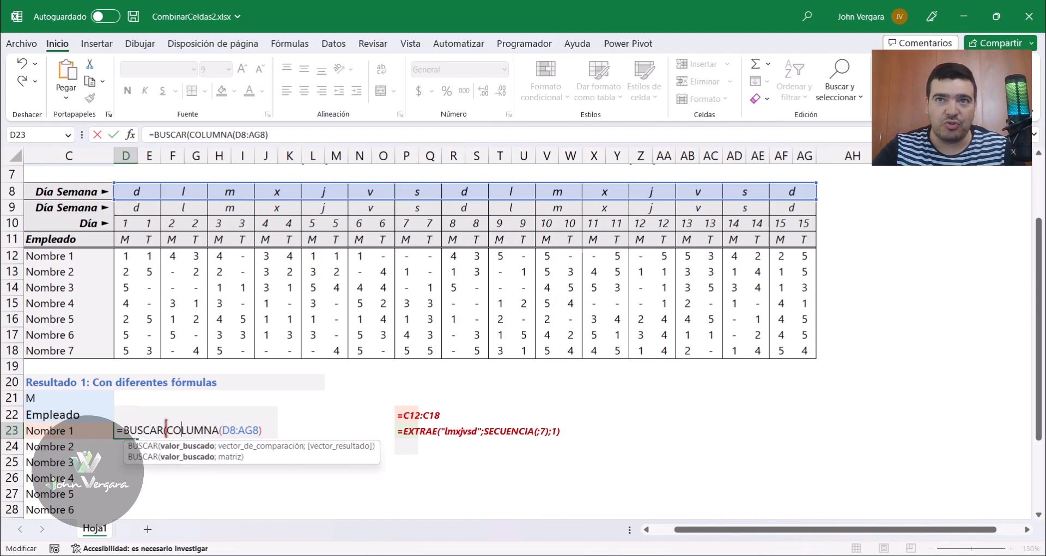
{"action": "mouse_move", "coordinate": [255, 429]}
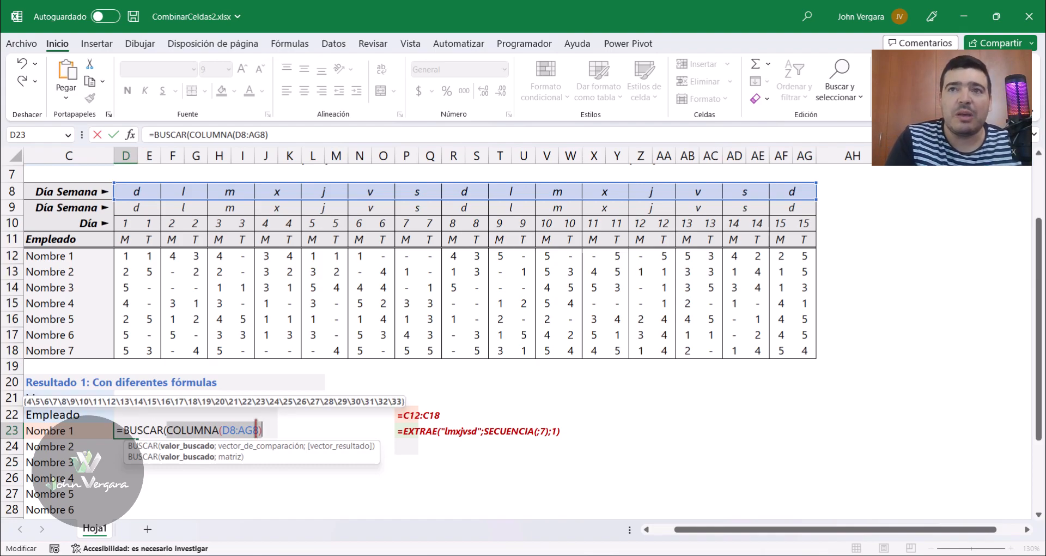
{"action": "key", "text": "F9"}
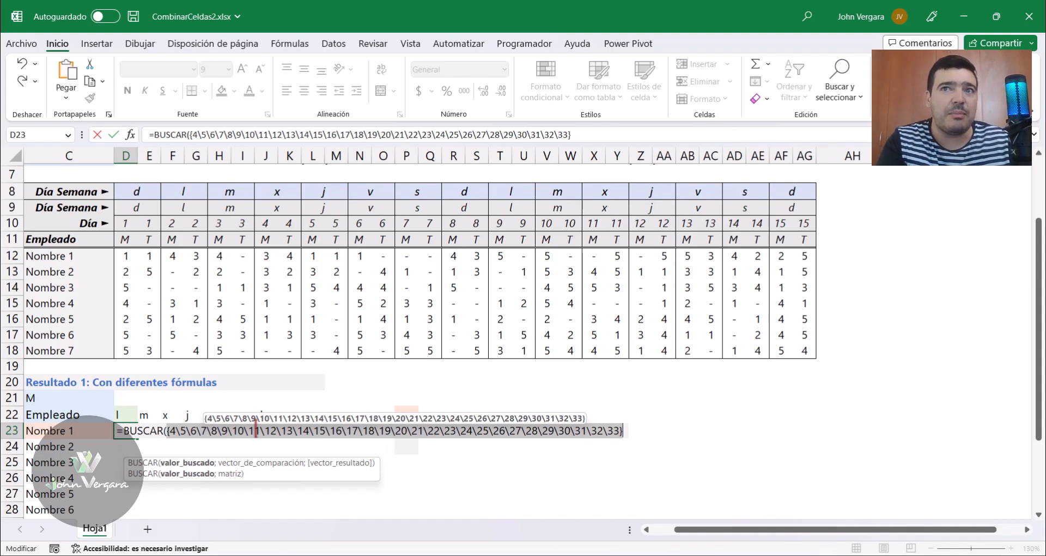
{"action": "key", "text": "ctrl+z"}
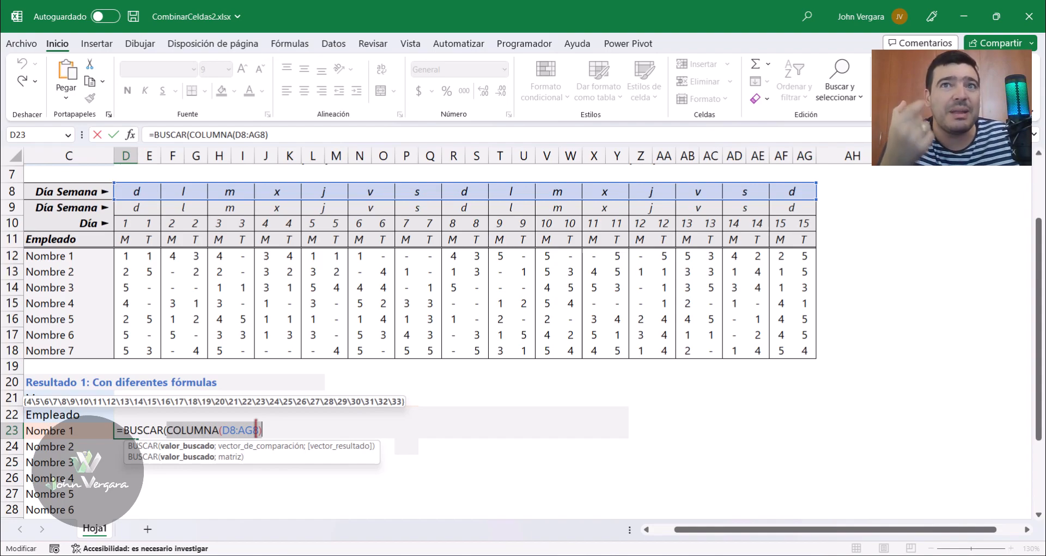
Step: Evaluate only the D8:AG8 reference inside COLUMNA, restore it, and check the whole COLUMNA expression again
{"action": "left_click_drag", "start_coordinate": [222, 429], "coordinate": [253, 430]}
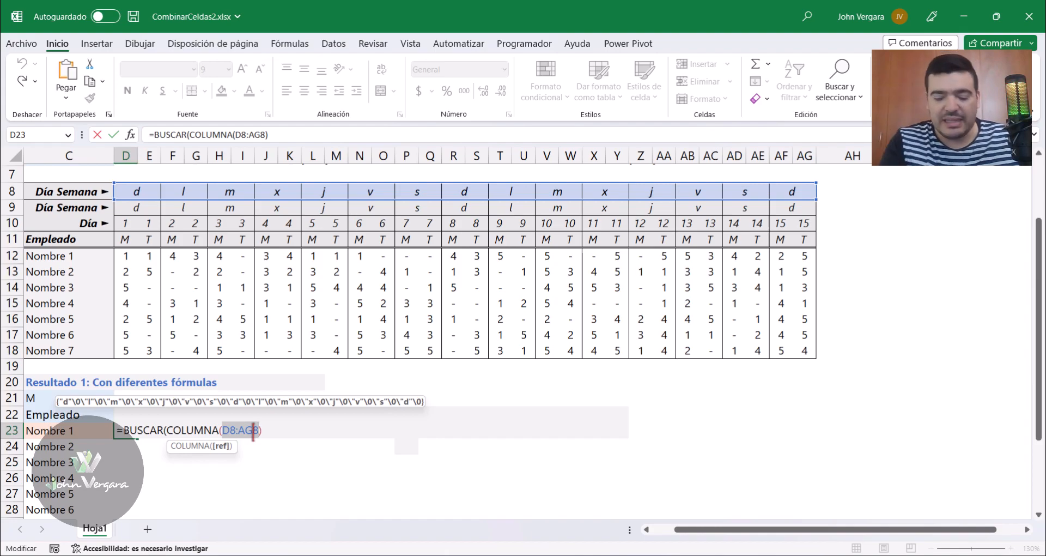
{"action": "key", "text": "F9"}
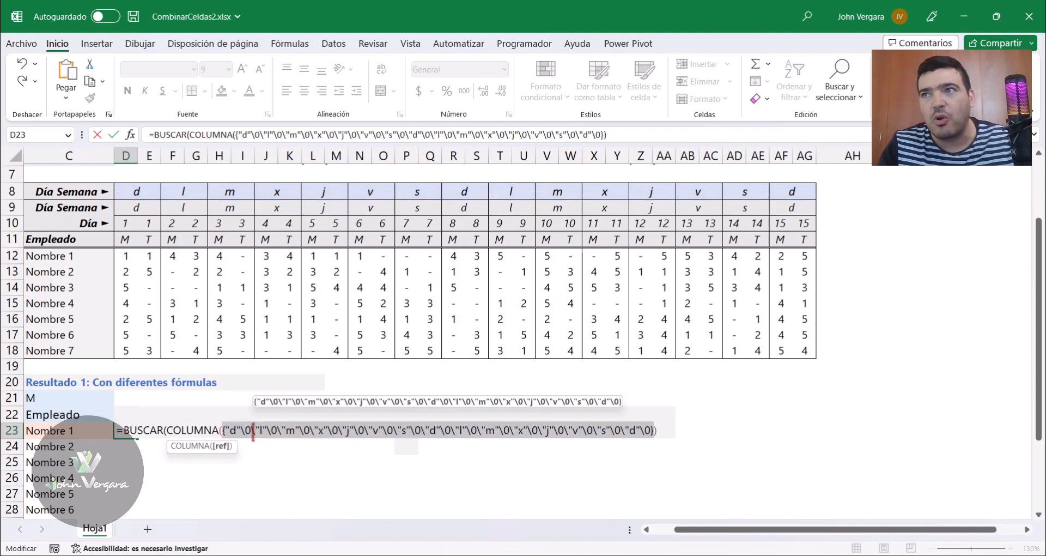
{"action": "key", "text": "ctrl+z"}
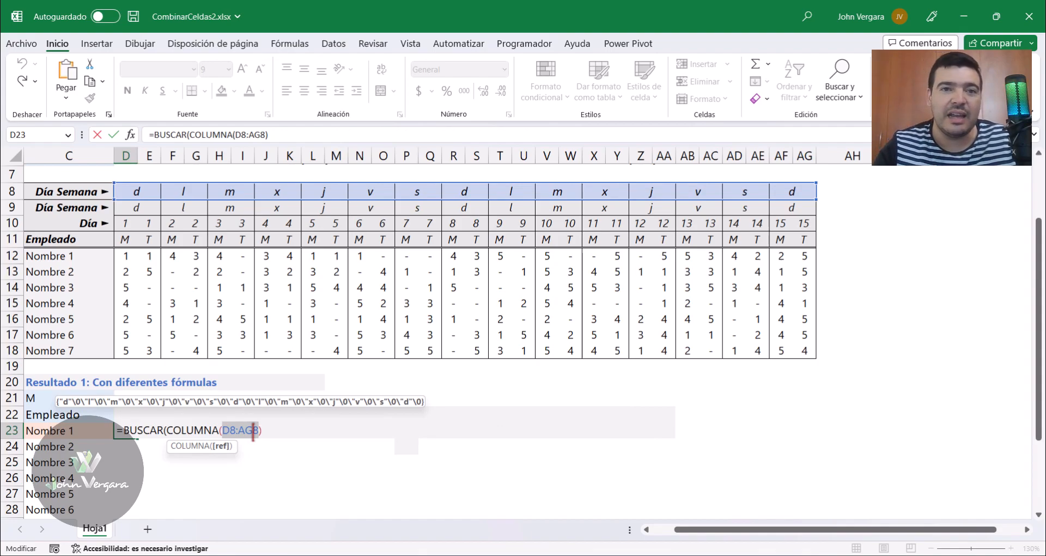
{"action": "left_click_drag", "start_coordinate": [263, 430], "coordinate": [170, 431]}
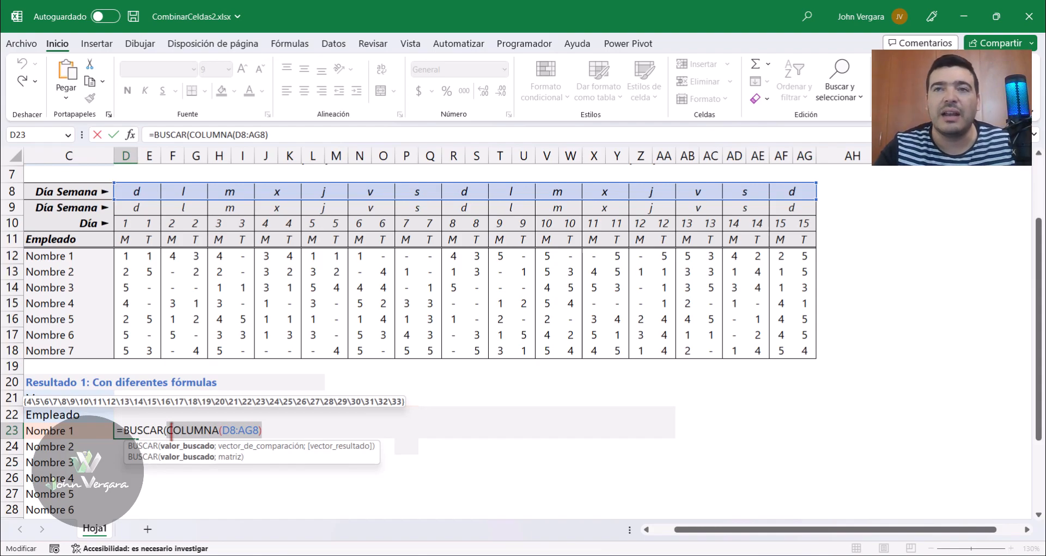
Step: Add COLUMNA(D8:AG8) as the start of BUSCAR's comparison vector in D23, followed by a division operator
{"action": "left_click", "coordinate": [275, 430]}
{"action": "type", "text": ";"}
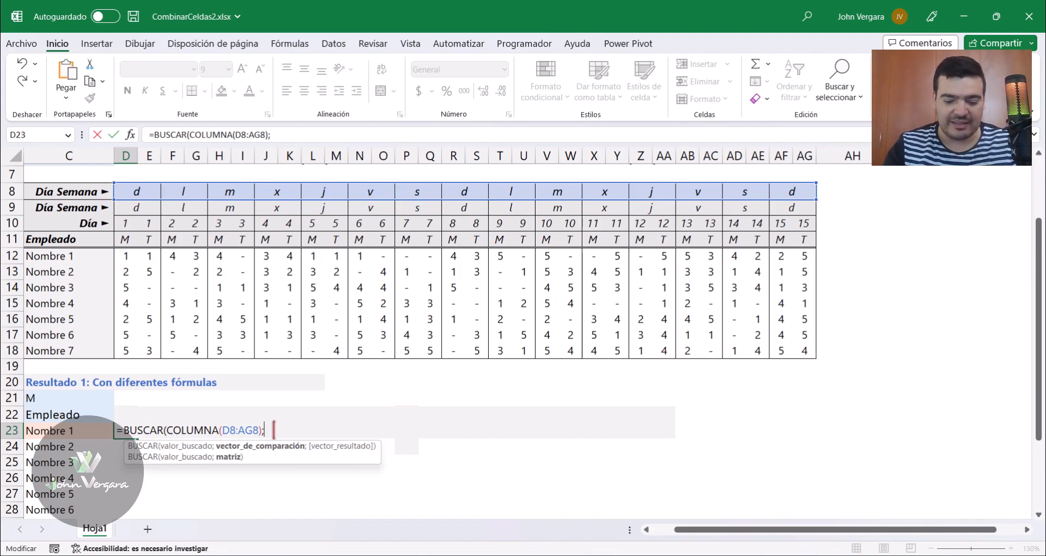
{"action": "type", "text": "CONLU"}
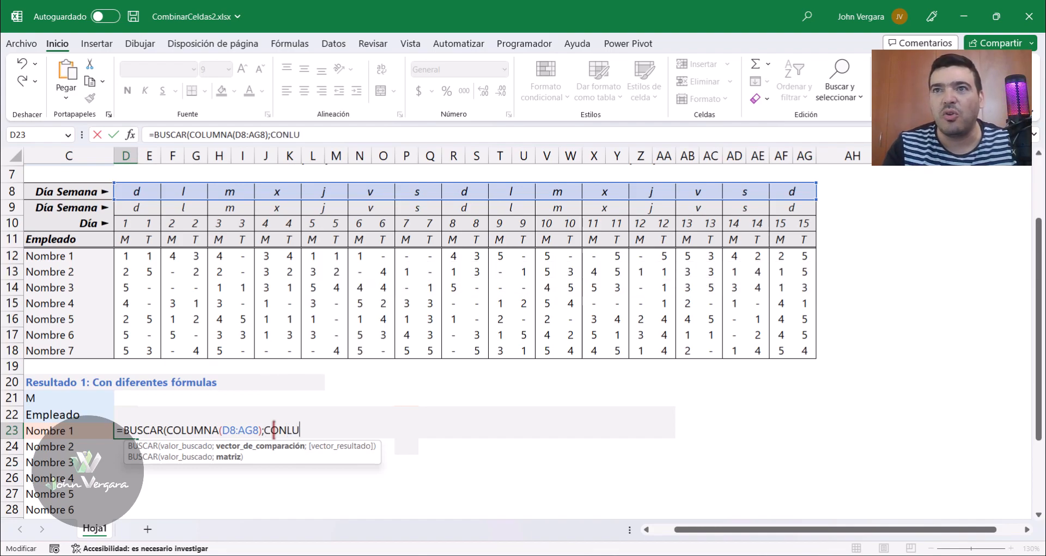
{"action": "key", "text": "BackSpace"}
{"action": "key", "text": "BackSpace"}
{"action": "key", "text": "BackSpace"}
{"action": "type", "text": "LUMNA("}
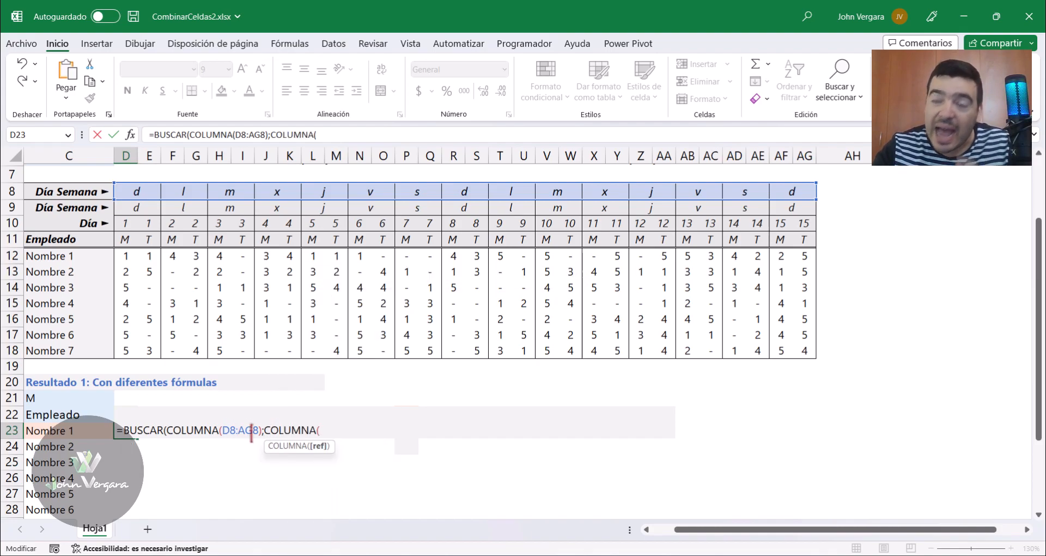
{"action": "left_click_drag", "start_coordinate": [257, 431], "coordinate": [222, 431]}
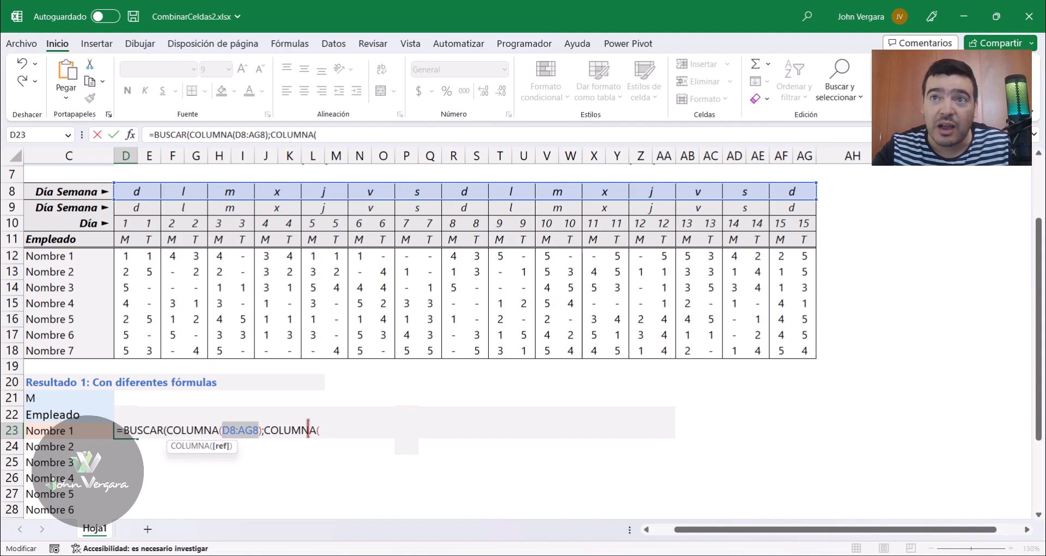
{"action": "key", "text": "ctrl+c"}
{"action": "key", "text": "ctrl+v"}
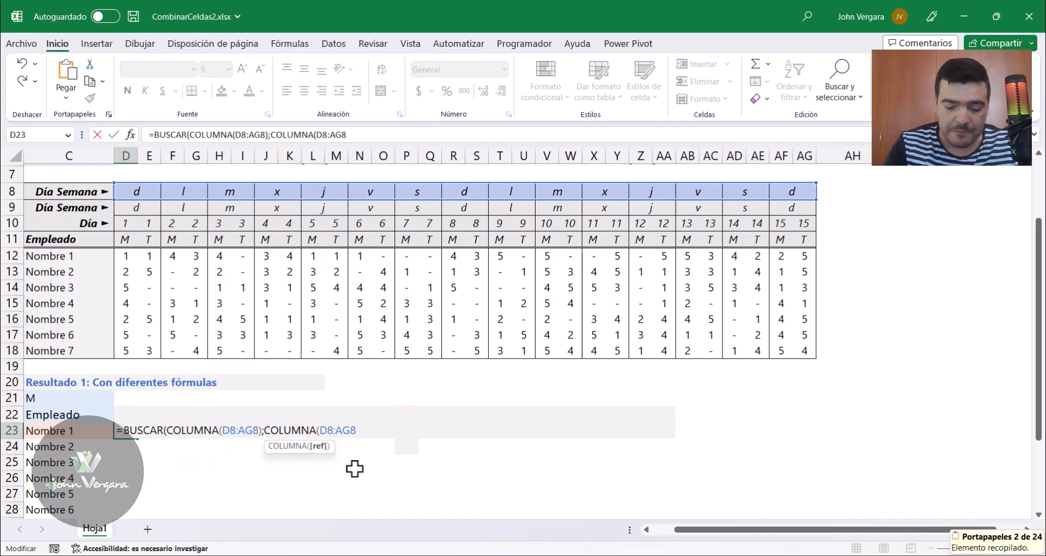
{"action": "type", "text": ")/"}
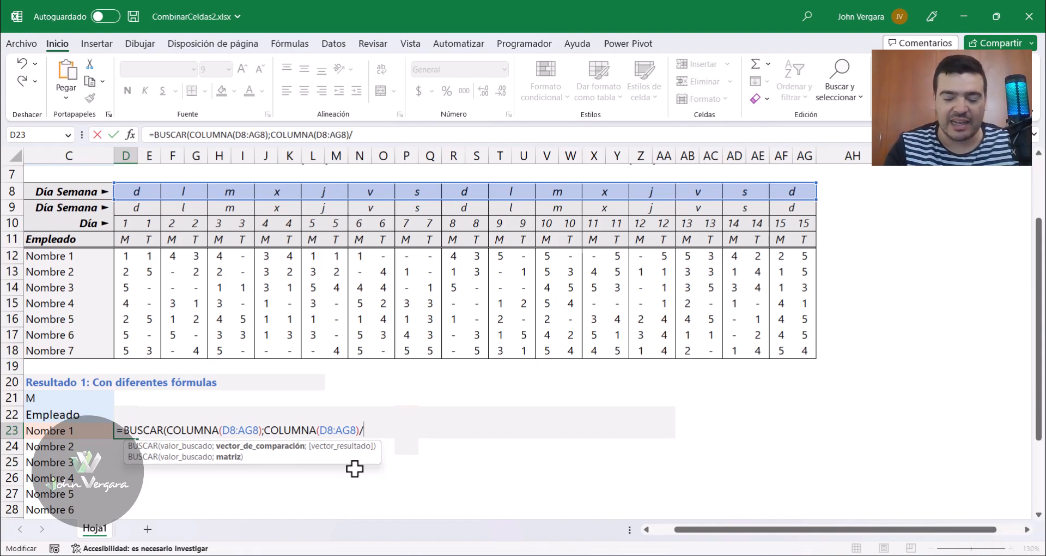
Step: Divide the comparison vector by the non-empty test (D8:AG8>"") on the weekday row
{"action": "type", "text": "("}
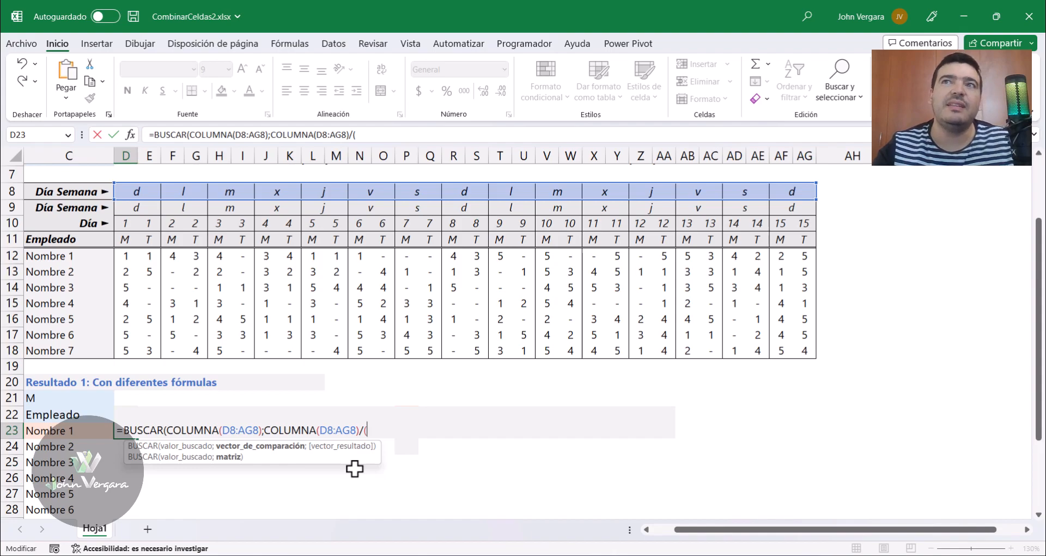
{"action": "left_click_drag", "start_coordinate": [131, 191], "coordinate": [794, 192]}
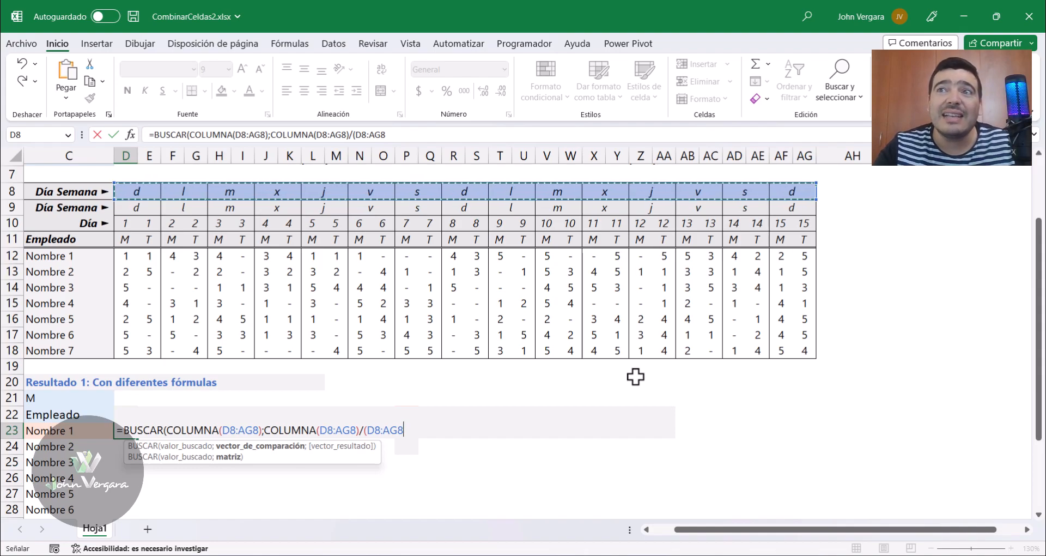
{"action": "type", "text": ">"}
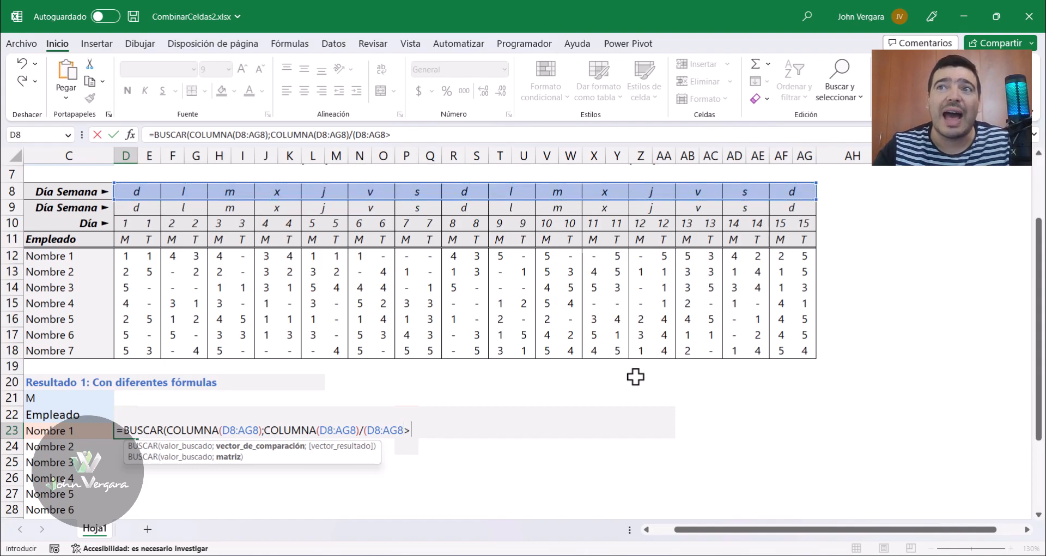
{"action": "type", "text": "\"\""}
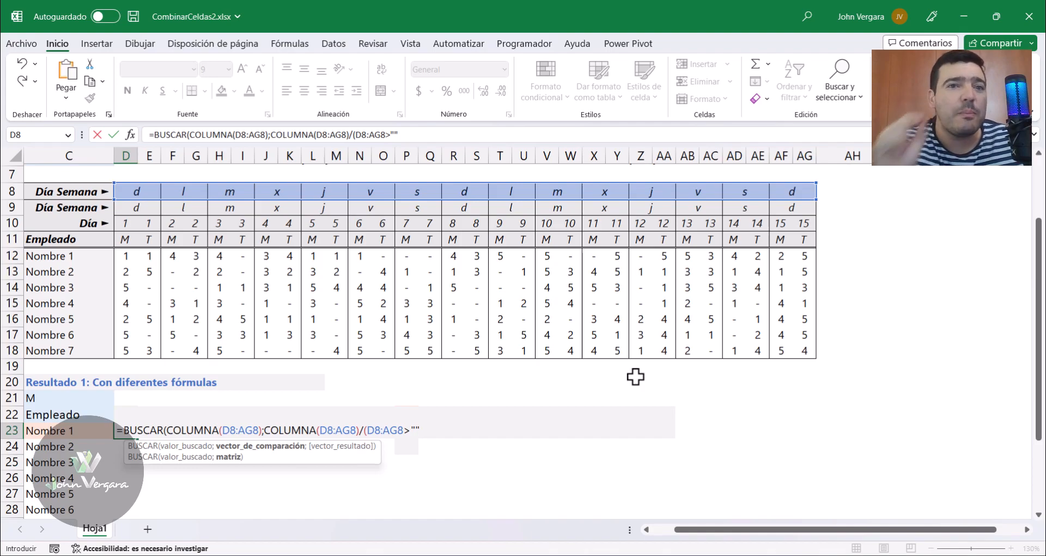
{"action": "left_click", "coordinate": [412, 440]}
{"action": "type", "text": "<"}
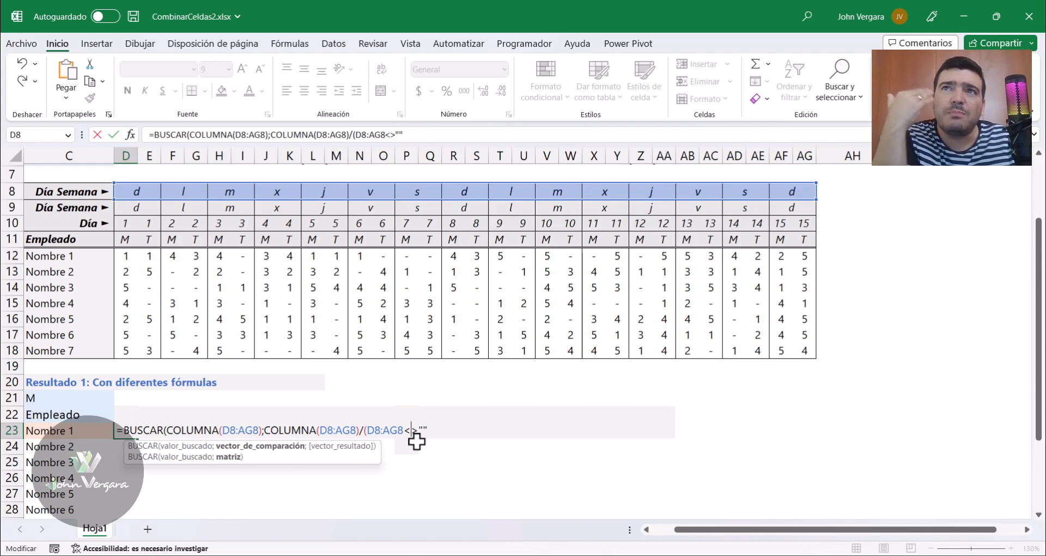
{"action": "key", "text": "BackSpace"}
{"action": "key", "text": "End"}
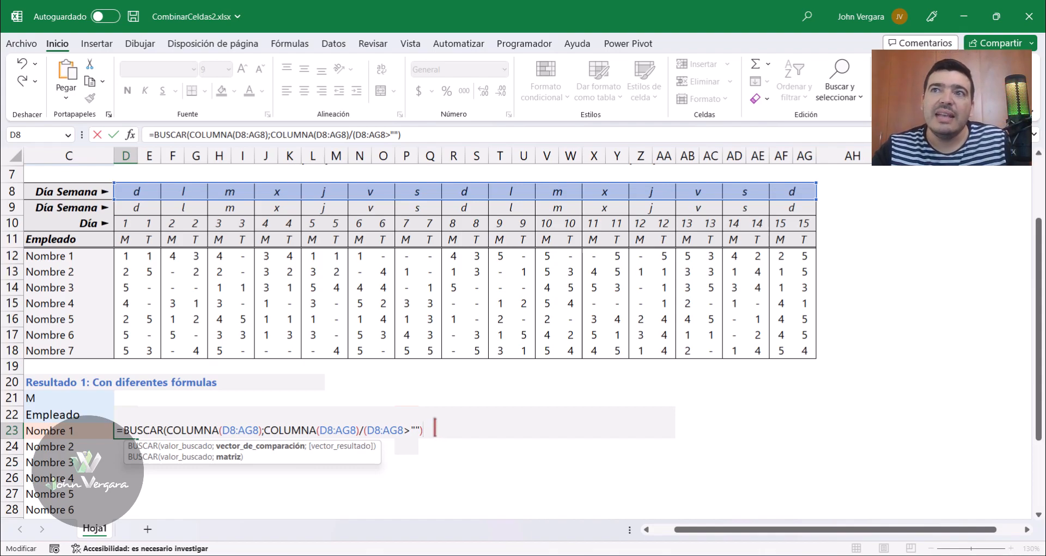
Step: Evaluate the COLUMNA(D8:AG8)/(D8:AG8>"") part of the D23 formula, then restore the original expression
{"action": "key", "text": "shift+Left"}
{"action": "key", "text": "shift+Left"}
{"action": "key", "text": "shift+Left"}
{"action": "key", "text": "shift+Left"}
{"action": "key", "text": "shift+Left"}
{"action": "key", "text": "shift+Left"}
{"action": "key", "text": "shift+Left"}
{"action": "key", "text": "shift+Left"}
{"action": "key", "text": "shift+Left"}
{"action": "key", "text": "shift+Left"}
{"action": "key", "text": "shift+Left"}
{"action": "key", "text": "shift+Left"}
{"action": "key", "text": "shift+Left"}
{"action": "key", "text": "shift+Left"}
{"action": "key", "text": "shift+Left"}
{"action": "key", "text": "shift+Left"}
{"action": "key", "text": "shift+Left"}
{"action": "key", "text": "shift+Left"}
{"action": "key", "text": "shift+Left"}
{"action": "key", "text": "shift+Left"}
{"action": "key", "text": "shift+Left"}
{"action": "key", "text": "shift+Left"}
{"action": "key", "text": "shift+Left"}
{"action": "key", "text": "shift+Left"}
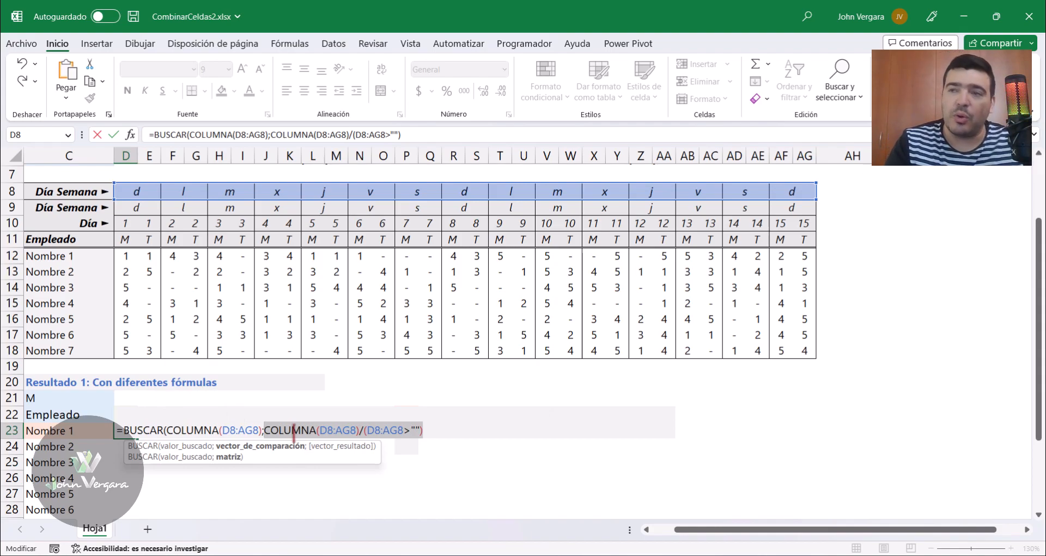
{"action": "key", "text": "F9"}
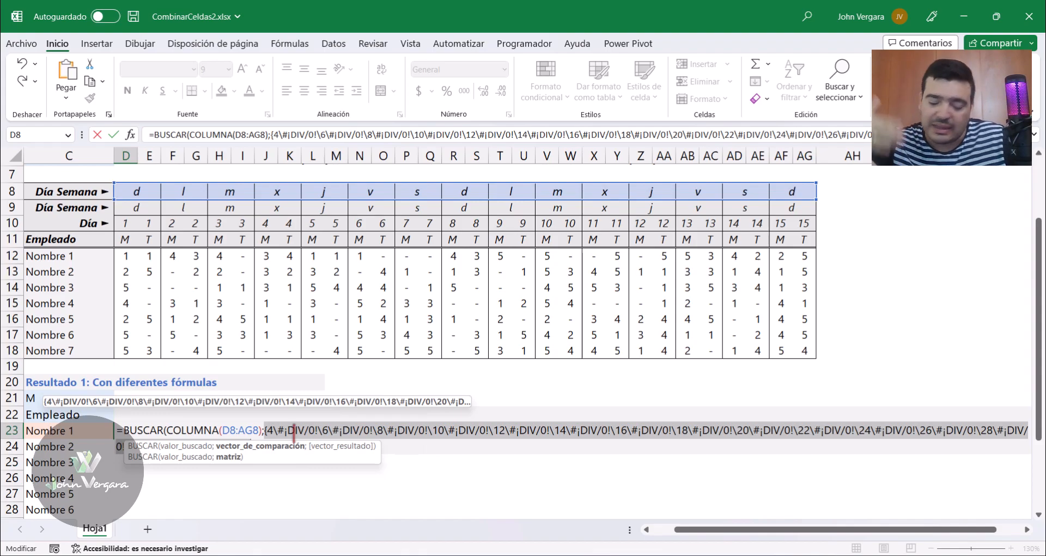
{"action": "key", "text": "ctrl+z"}
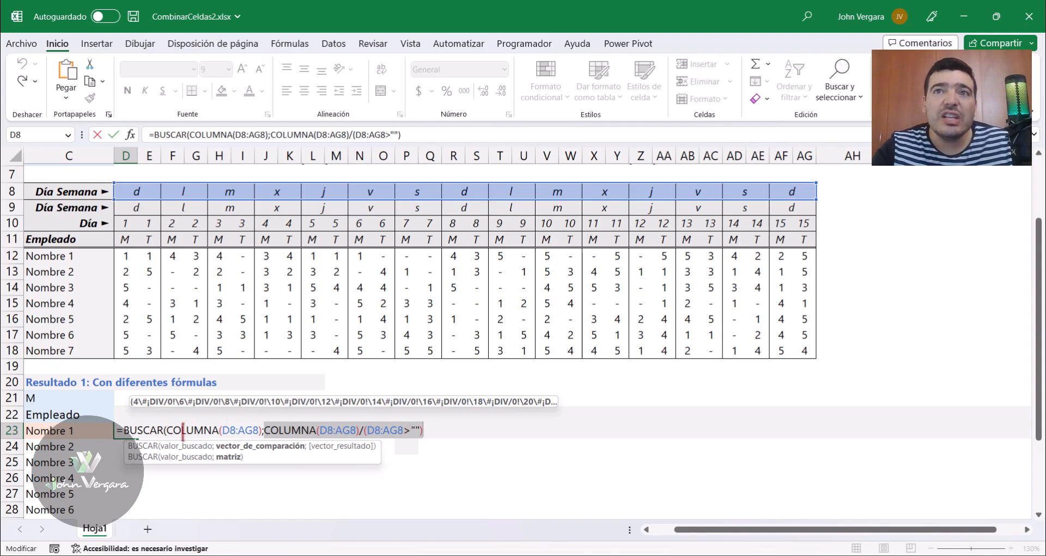
Step: Compare the values of the lookup argument COLUMNA(D8:AG8) with those of the comparison vector
{"action": "left_click_drag", "start_coordinate": [166, 429], "coordinate": [262, 430]}
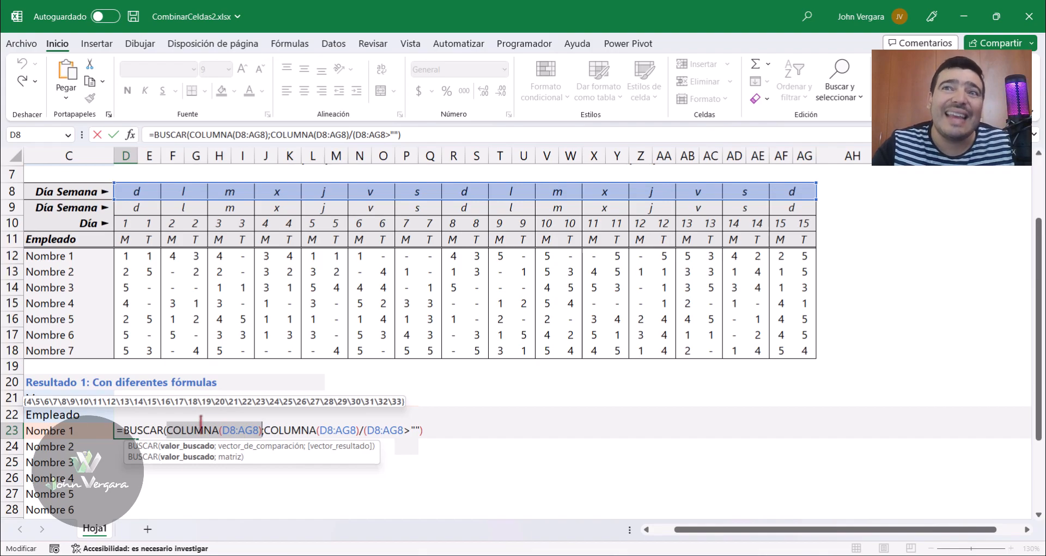
{"action": "left_click", "coordinate": [266, 430]}
{"action": "left_click", "coordinate": [269, 446]}
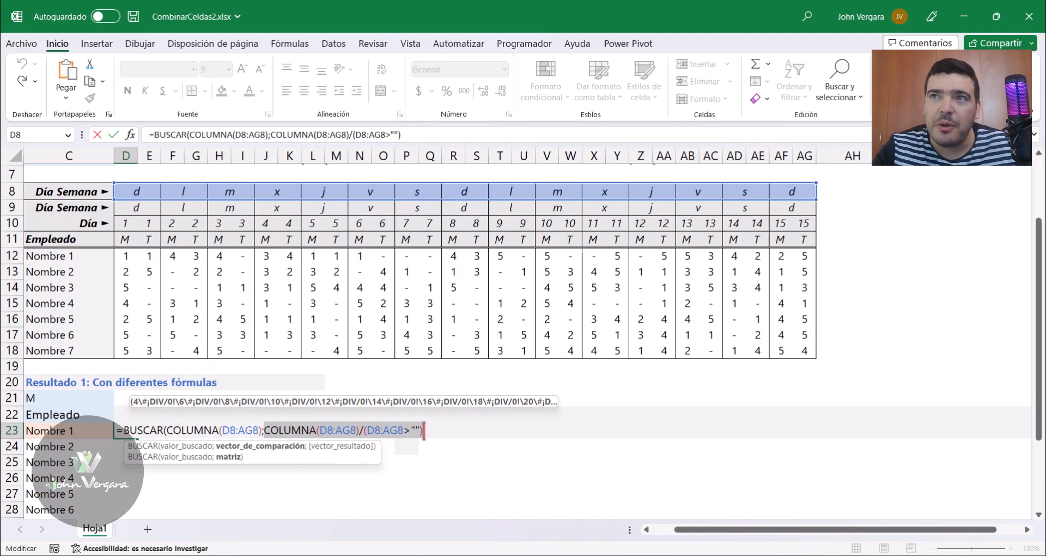
Step: Close the BUSCAR function in D23 and preview the result of the whole expression
{"action": "left_click", "coordinate": [424, 430]}
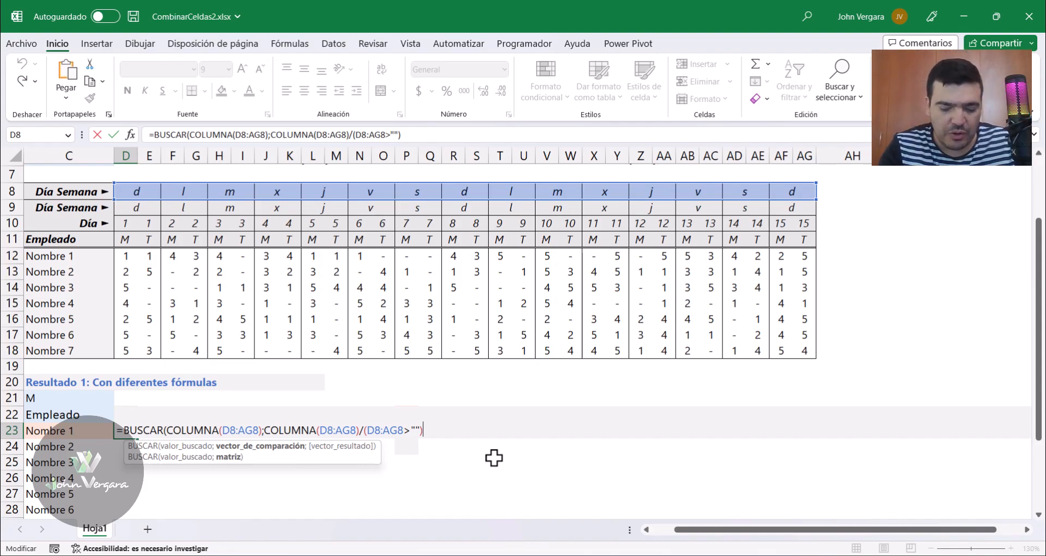
{"action": "type", "text": ")"}
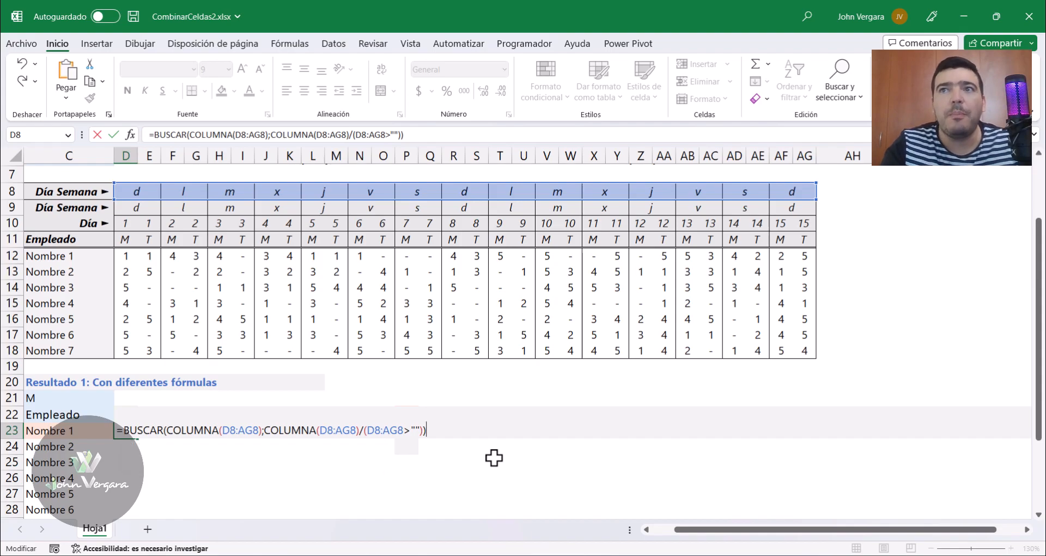
{"action": "left_click_drag", "start_coordinate": [427, 430], "coordinate": [128, 428]}
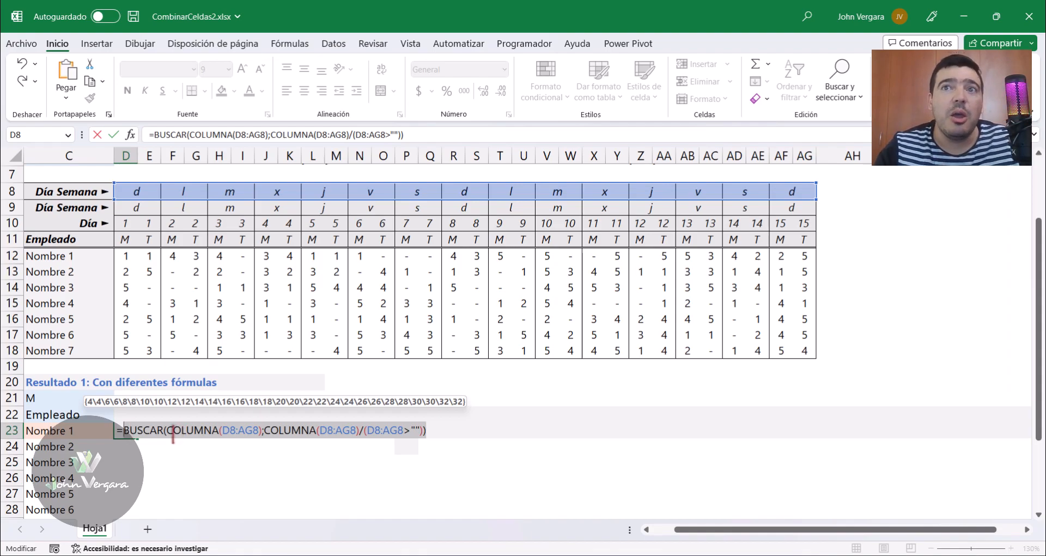
Step: Examine how each lookup column number matches the comparison vector, then preview the whole BUSCAR result again
{"action": "left_click_drag", "start_coordinate": [166, 431], "coordinate": [262, 430]}
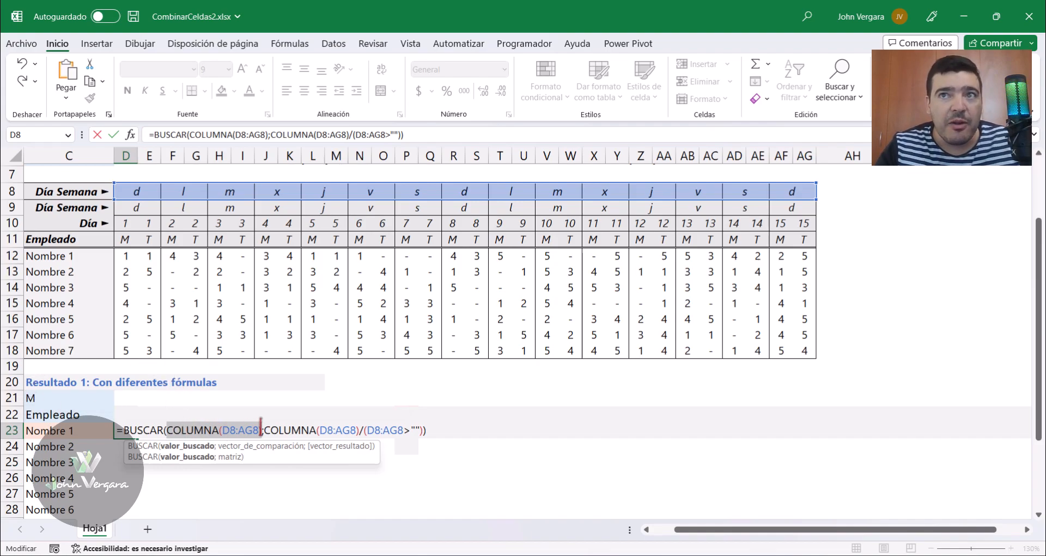
{"action": "left_click_drag", "start_coordinate": [263, 430], "coordinate": [428, 431]}
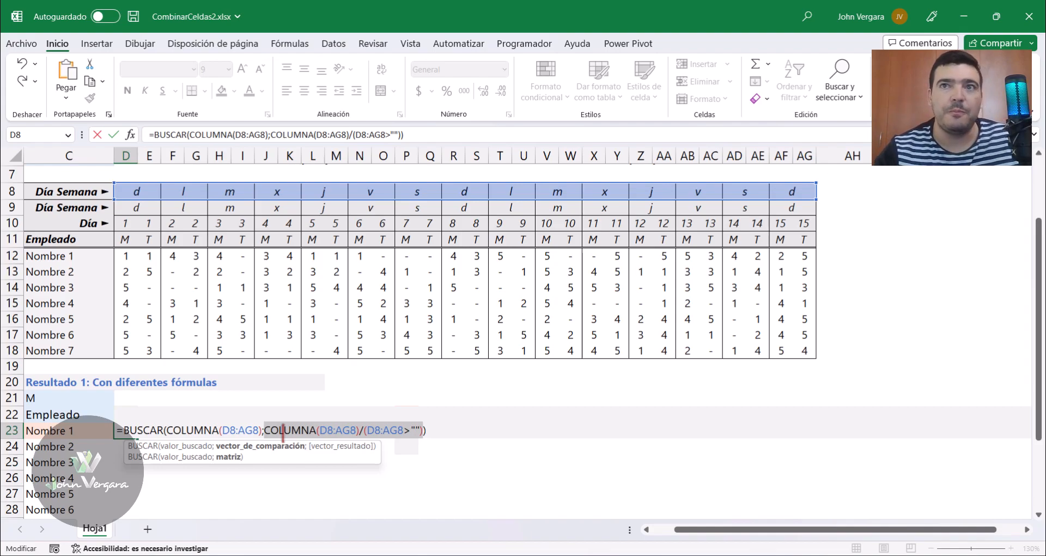
{"action": "left_click", "coordinate": [188, 431]}
{"action": "left_click_drag", "start_coordinate": [170, 430], "coordinate": [262, 430]}
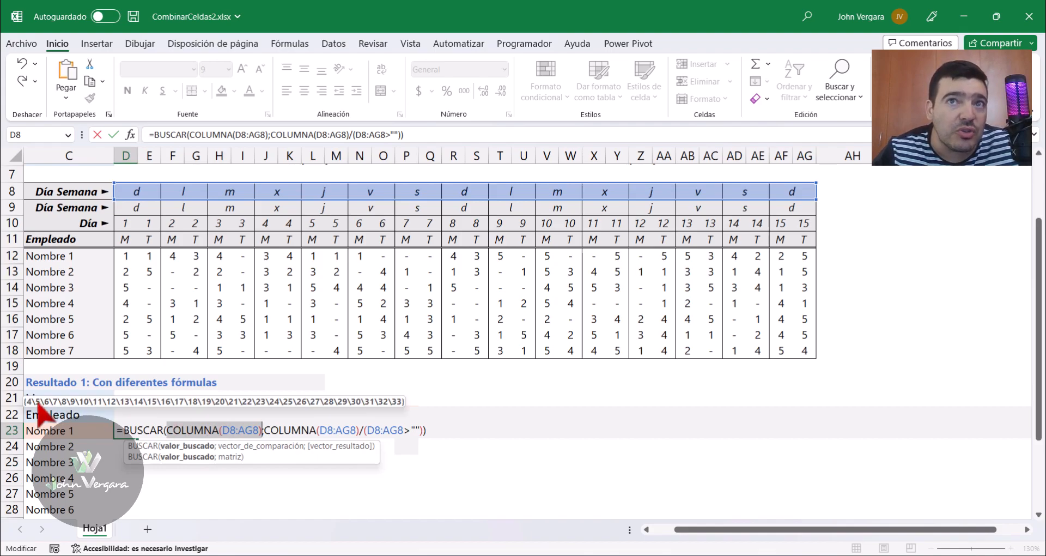
{"action": "left_click_drag", "start_coordinate": [264, 430], "coordinate": [420, 430]}
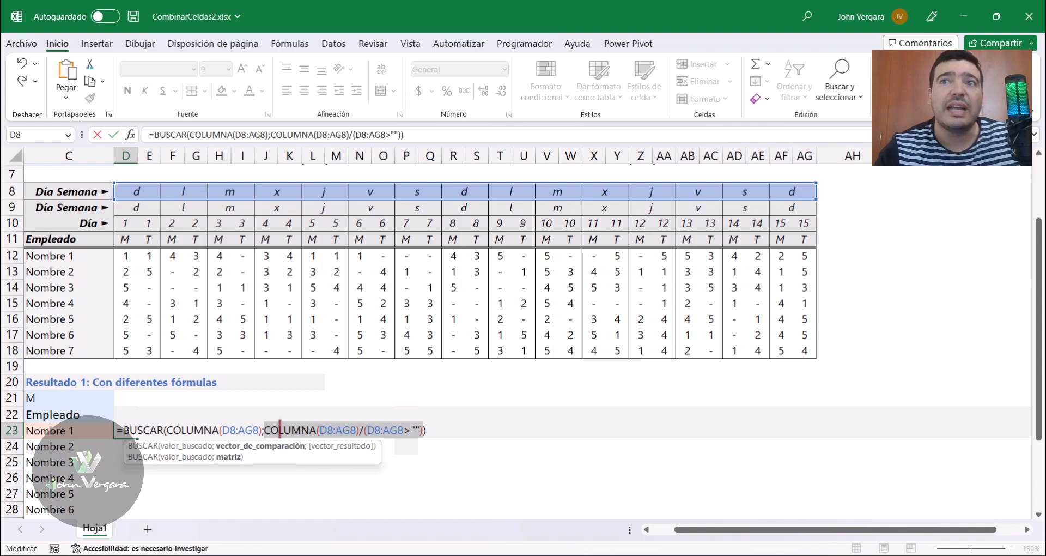
{"action": "left_click_drag", "start_coordinate": [436, 431], "coordinate": [125, 433]}
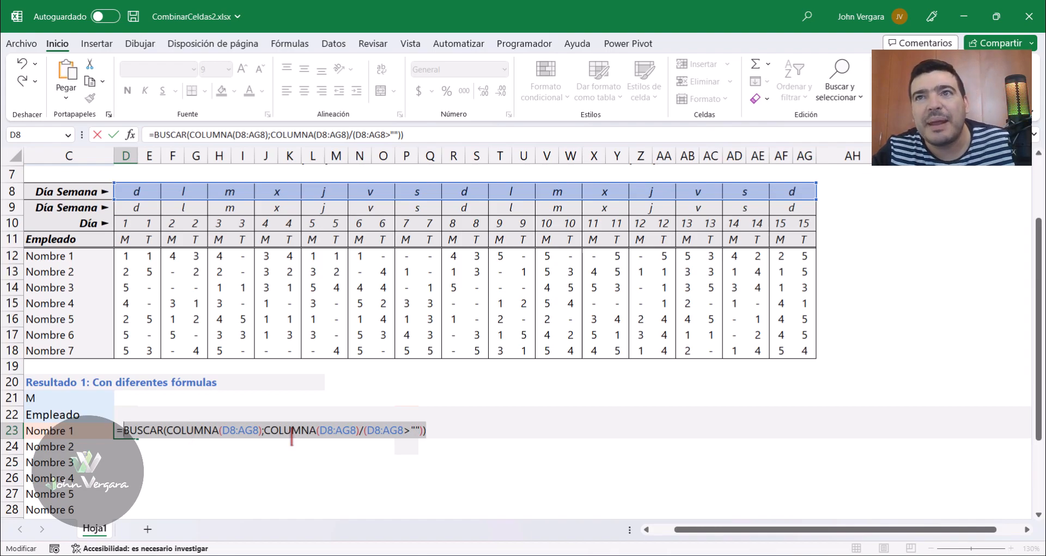
Step: Add the weekday row D8:AG8 as BUSCAR's result vector in the D23 formula
{"action": "left_click", "coordinate": [293, 430]}
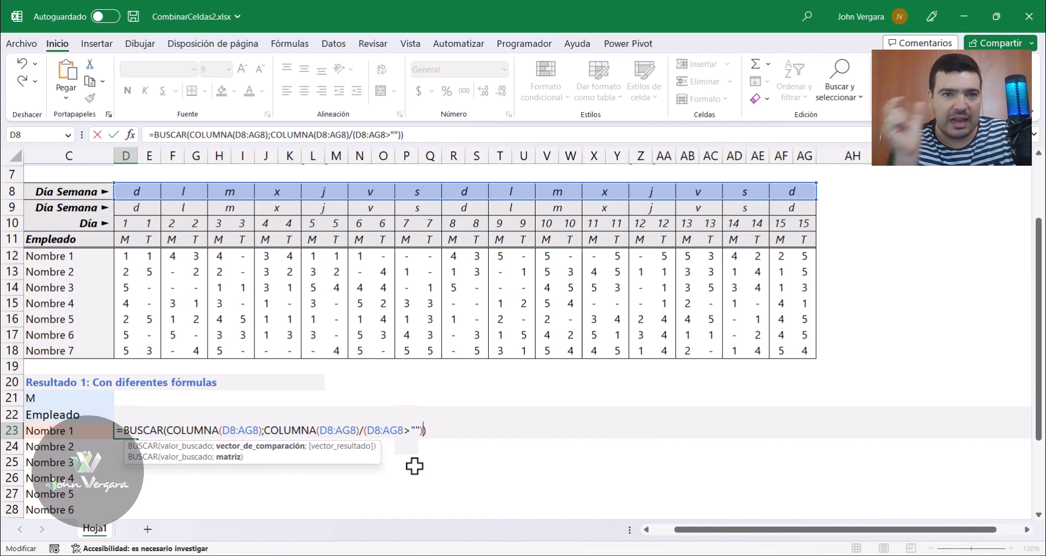
{"action": "type", "text": ";"}
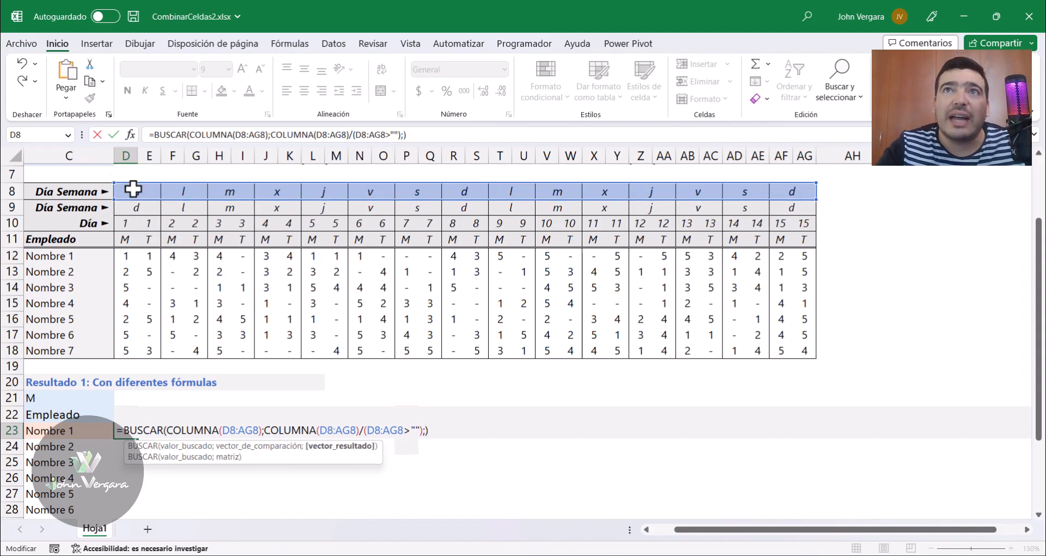
{"action": "left_click_drag", "start_coordinate": [129, 190], "coordinate": [576, 188]}
{"action": "left_click_drag", "start_coordinate": [754, 186], "coordinate": [788, 188]}
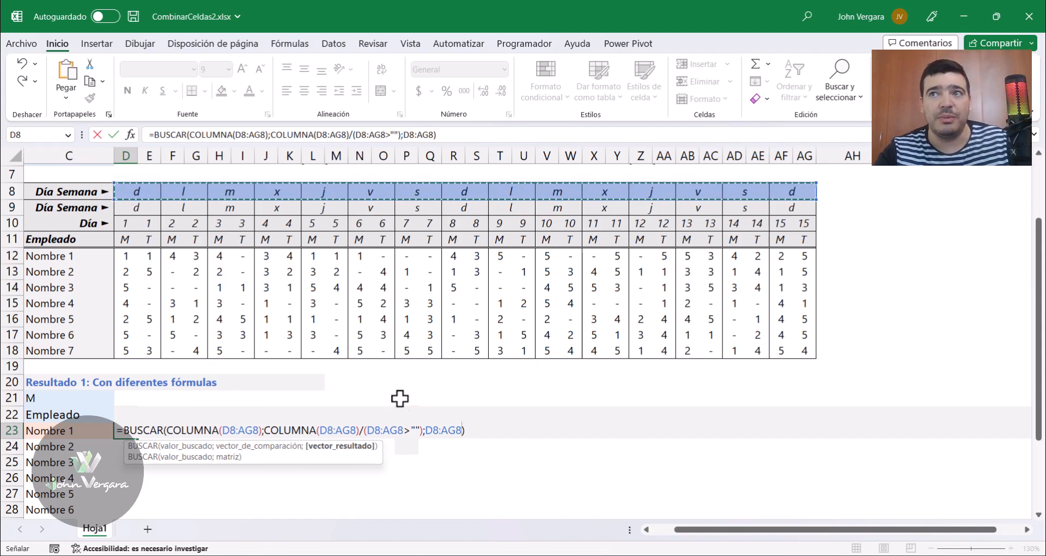
Step: Review the complete BUSCAR formula in D23, leave editing, and check the error description of the cell
{"action": "left_click_drag", "start_coordinate": [482, 430], "coordinate": [115, 429]}
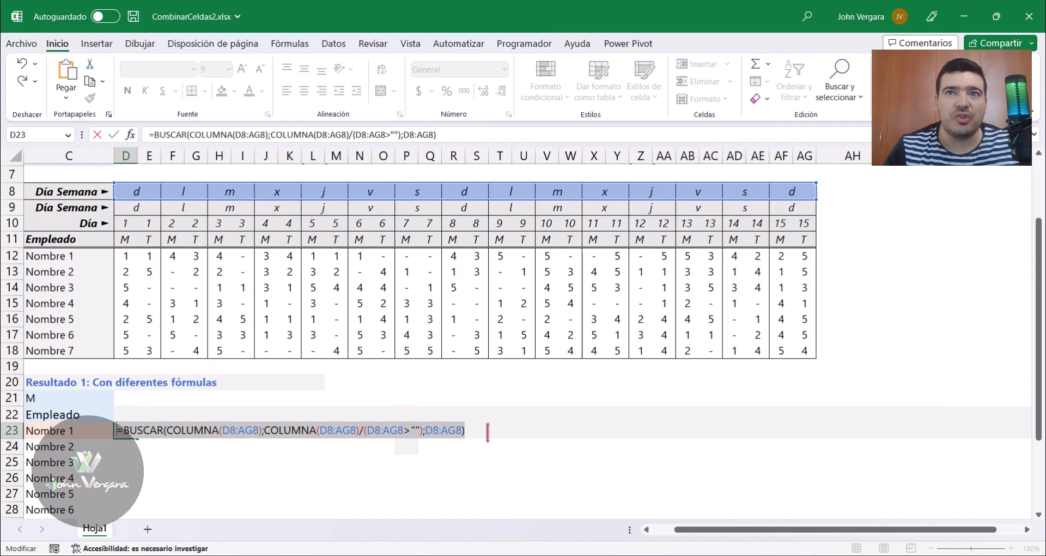
{"action": "key", "text": "Escape"}
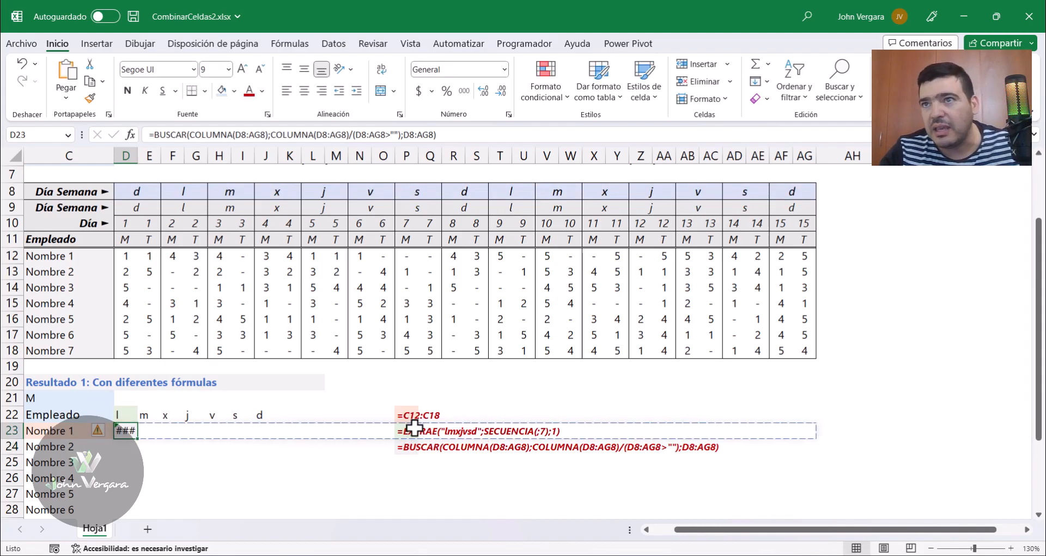
{"action": "mouse_move", "coordinate": [128, 433]}
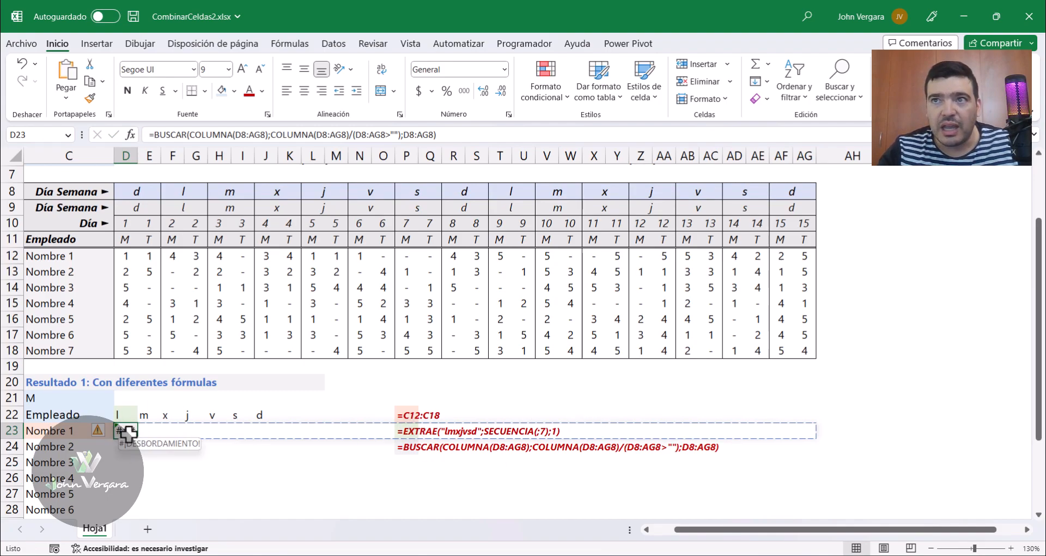
Step: Insert the SUMAPRODUCTO function with its opening parenthesis before BUSCAR in the D23 formula
{"action": "left_click_drag", "start_coordinate": [437, 138], "coordinate": [145, 134]}
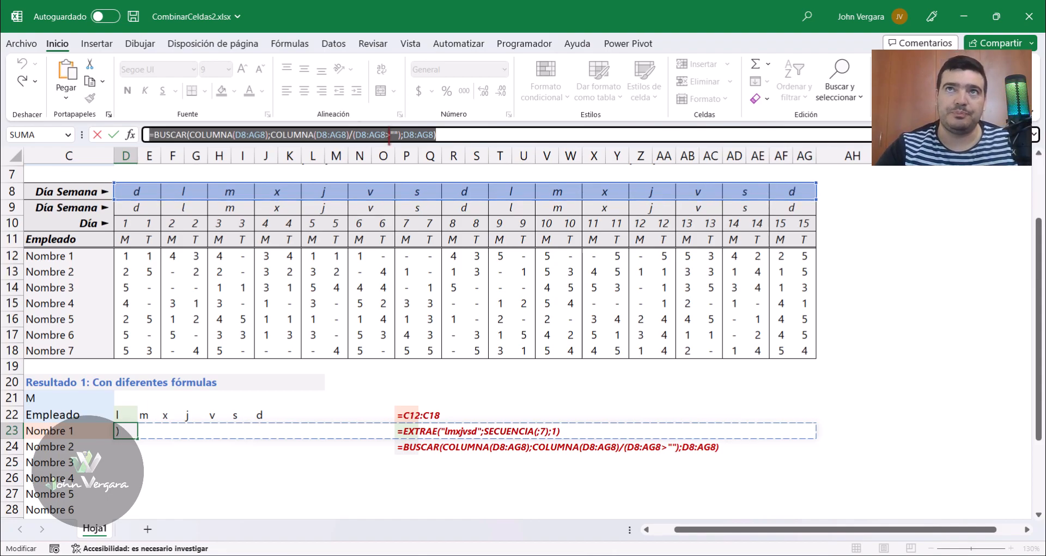
{"action": "left_click", "coordinate": [157, 135]}
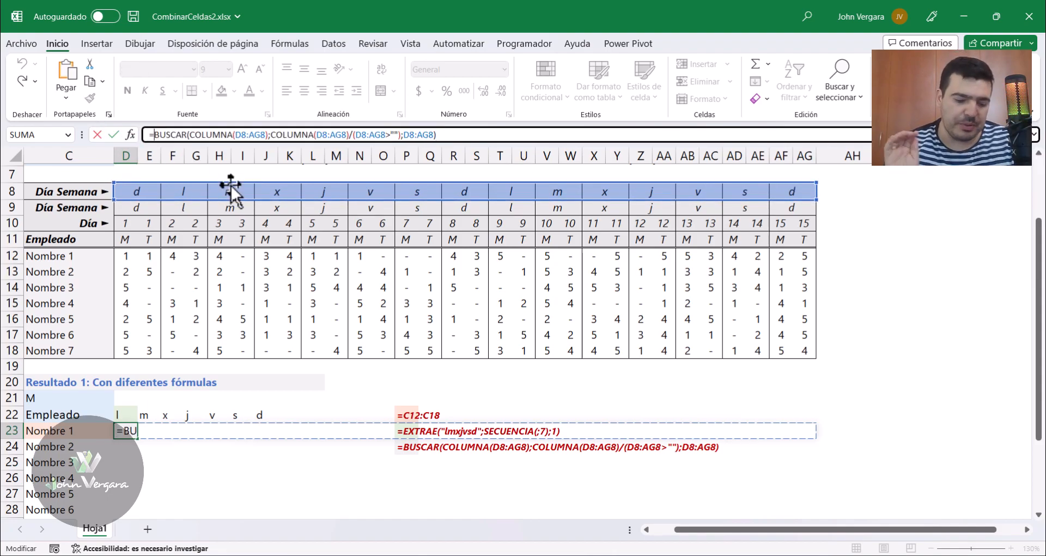
{"action": "type", "text": "SUMA"}
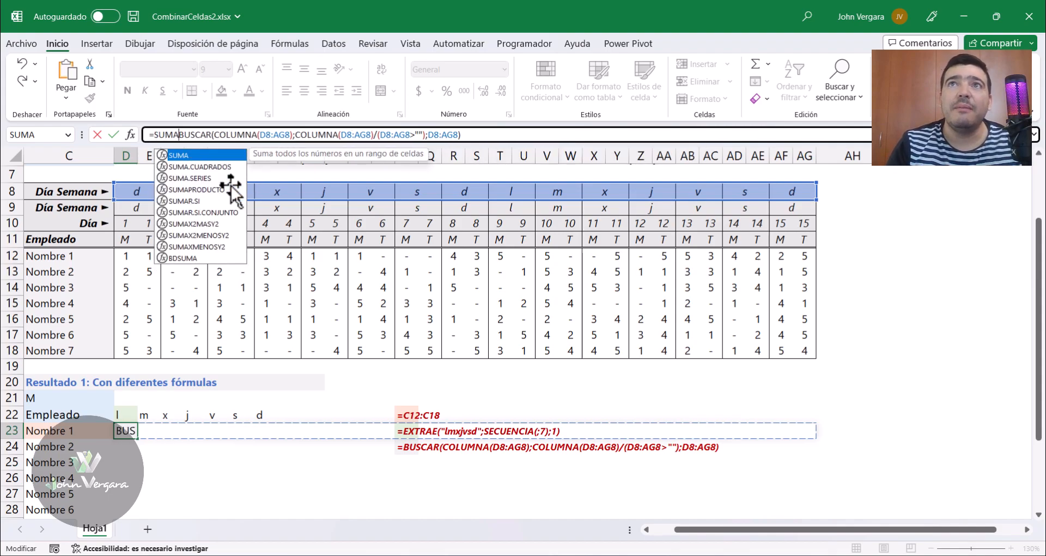
{"action": "type", "text": "PRODUCTO("}
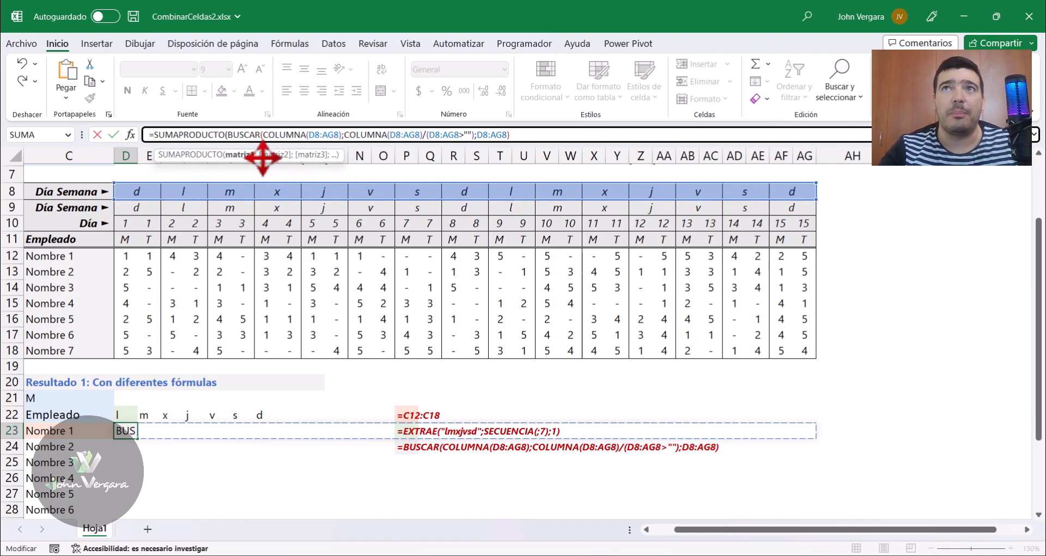
{"action": "left_click_drag", "start_coordinate": [225, 134], "coordinate": [157, 136]}
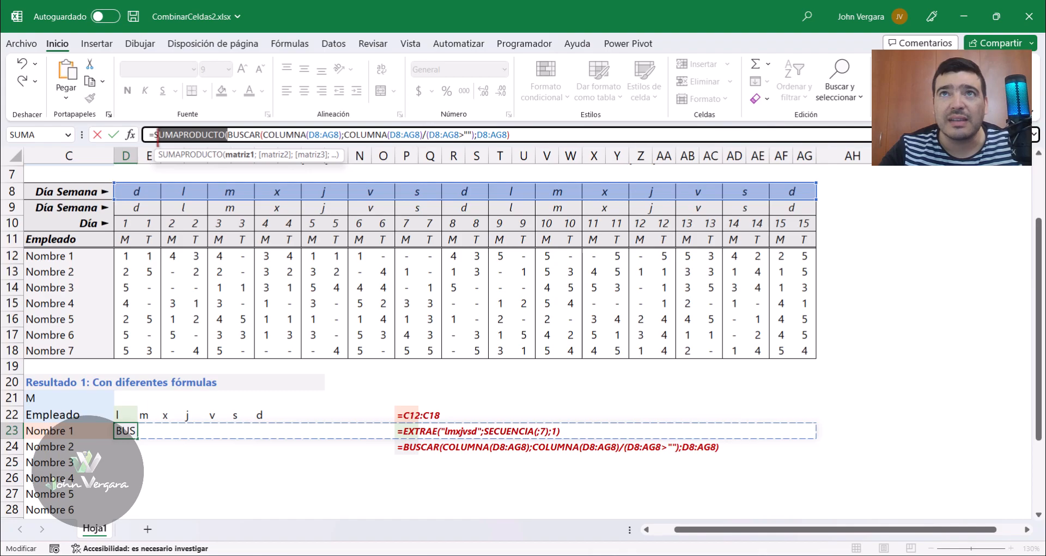
{"action": "left_click", "coordinate": [227, 134]}
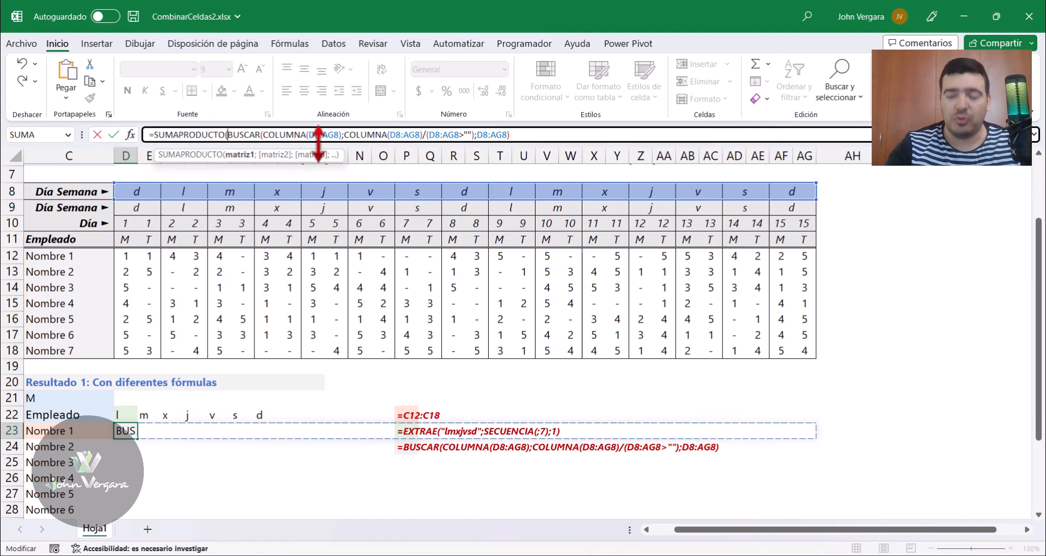
Step: Compare the BUSCAR result with the weekday in D22 and convert that comparison to numbers with --( )
{"action": "type", "text": "--"}
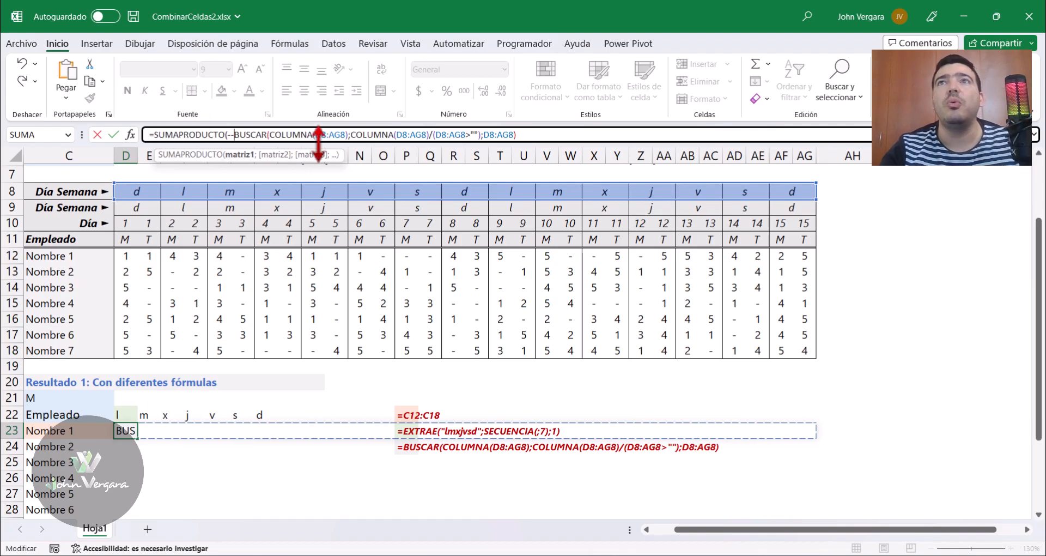
{"action": "type", "text": "("}
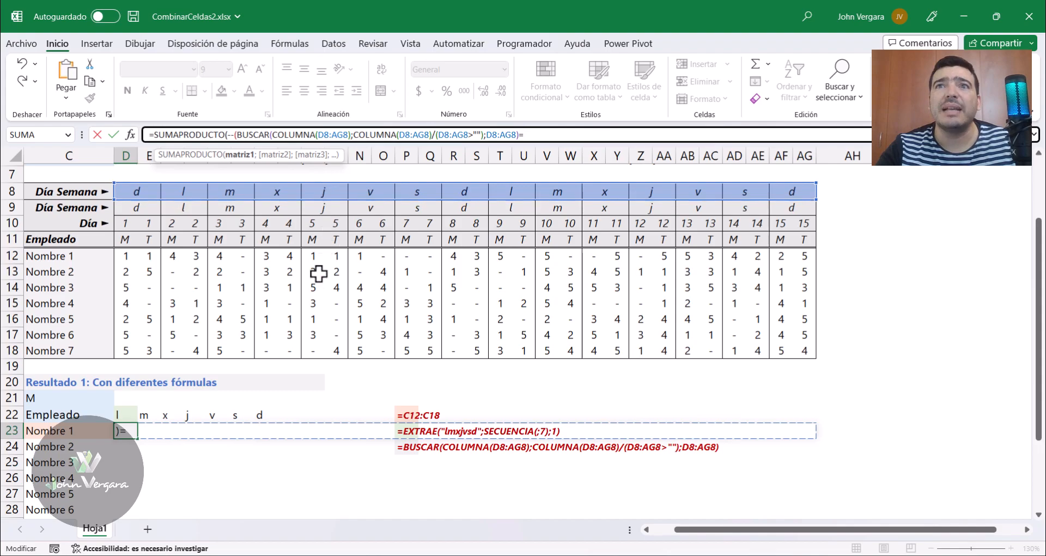
{"action": "left_click", "coordinate": [126, 414]}
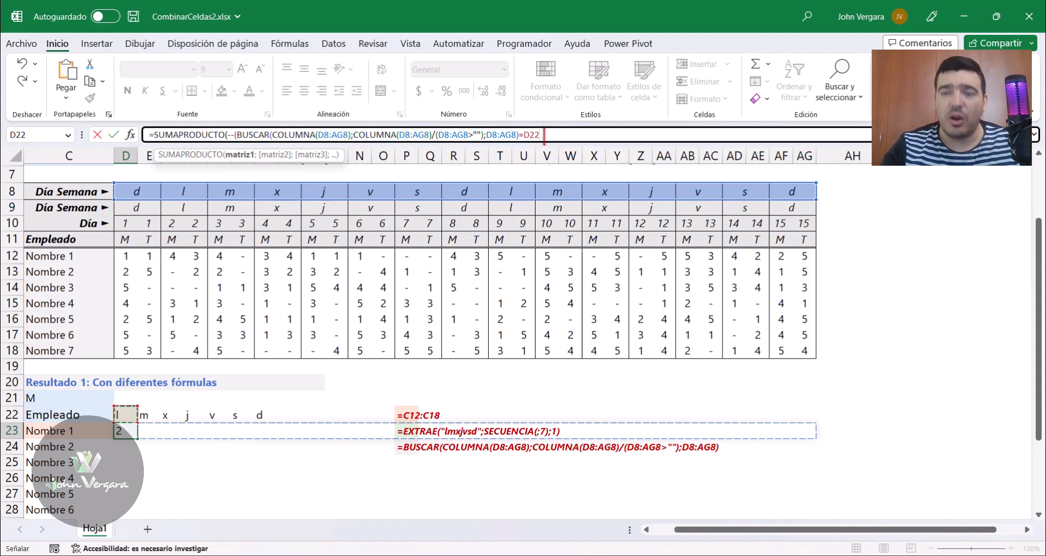
{"action": "type", "text": ")"}
{"action": "left_click_drag", "start_coordinate": [544, 134], "coordinate": [231, 135]}
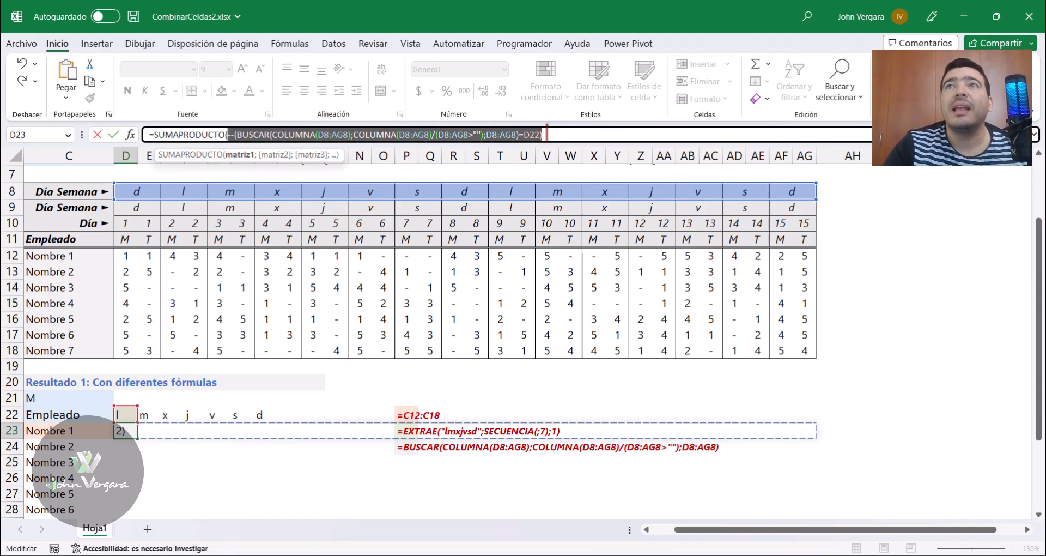
Step: Add D12:AG12 as SUMAPRODUCTO's second array, close the function and enter the formula in D23
{"action": "left_click", "coordinate": [556, 135]}
{"action": "type", "text": ";"}
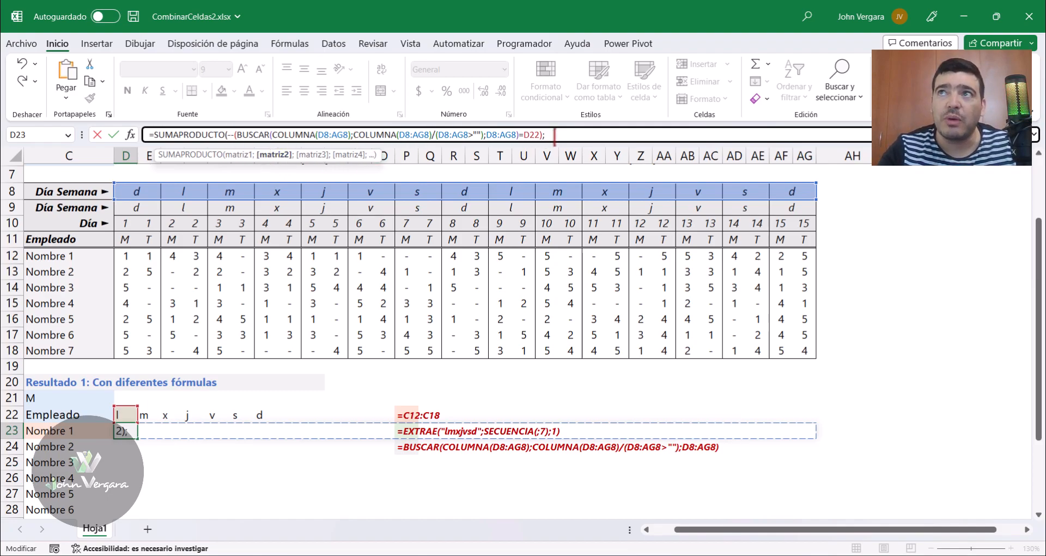
{"action": "left_click_drag", "start_coordinate": [122, 257], "coordinate": [792, 258]}
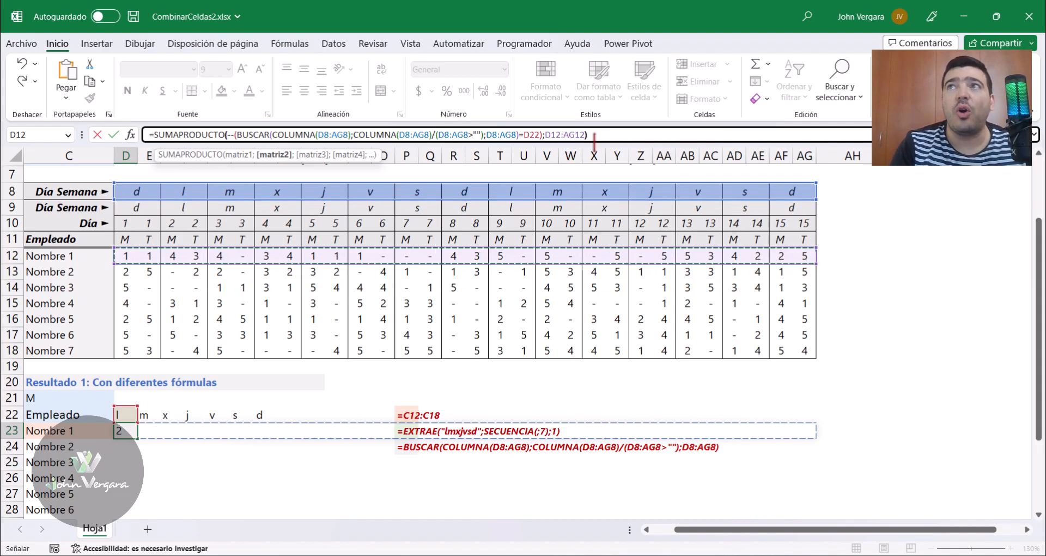
{"action": "type", "text": ")"}
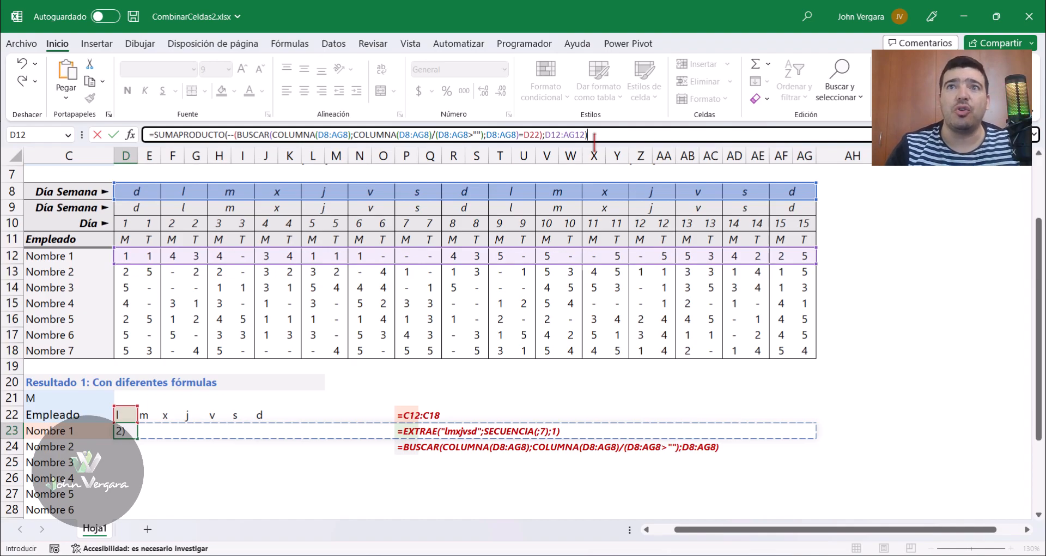
{"action": "key", "text": "ctrl+Return"}
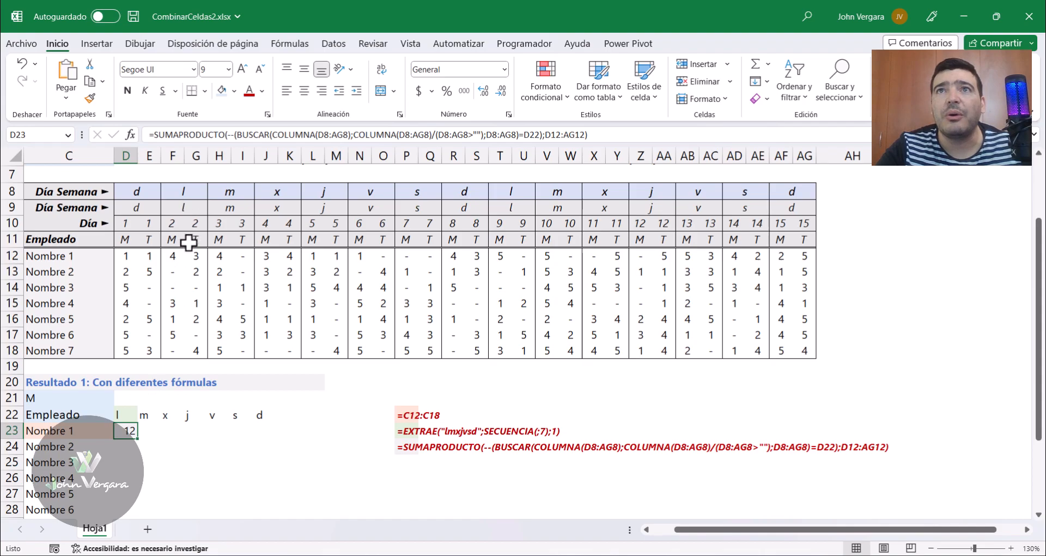
Step: Check the D23 total against the sum of Nombre 1's Monday cells, F12:G12 and T12:U12
{"action": "left_click_drag", "start_coordinate": [175, 257], "coordinate": [195, 257]}
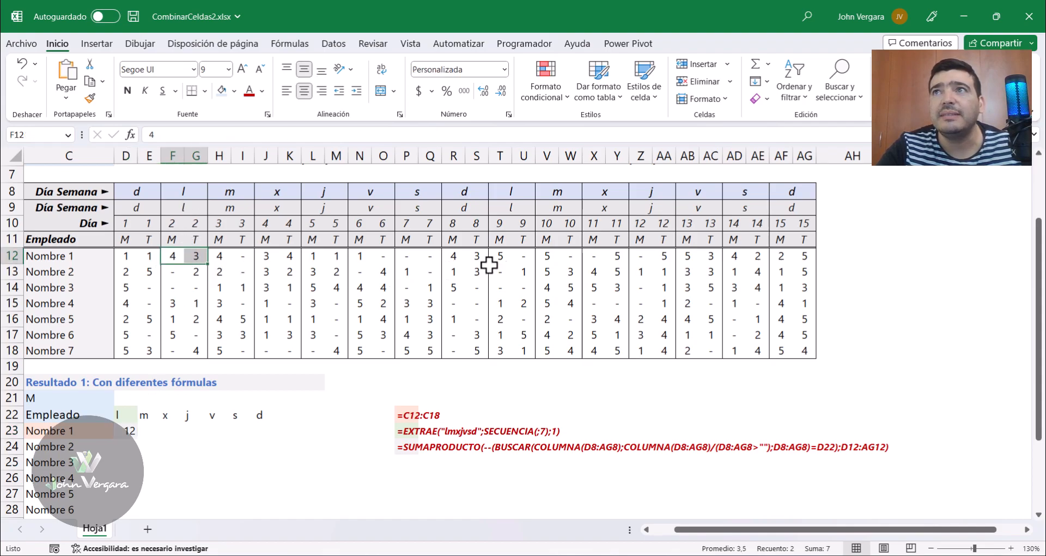
{"action": "left_click_drag", "start_coordinate": [502, 256], "coordinate": [526, 256], "text": "ctrl"}
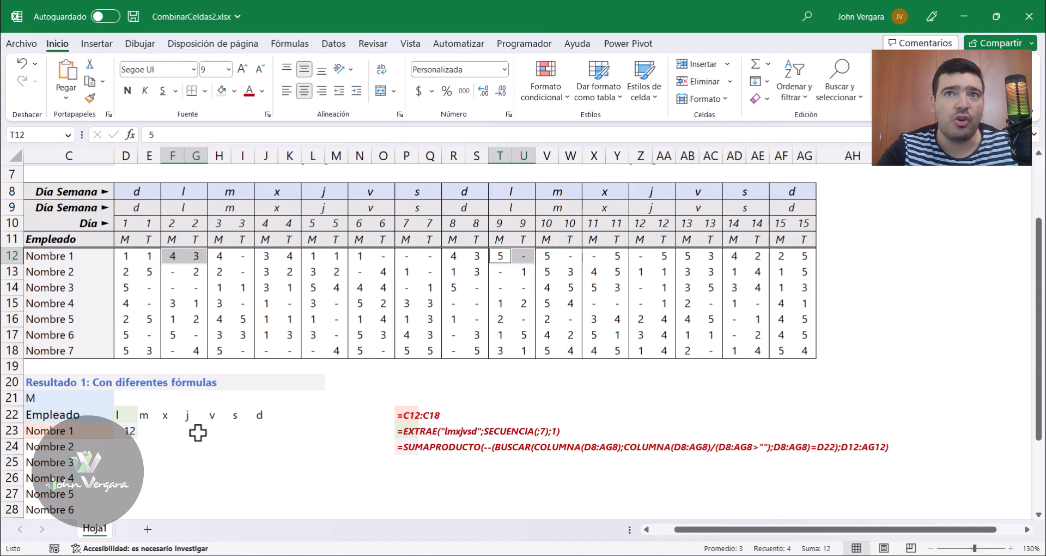
{"action": "left_click", "coordinate": [125, 431]}
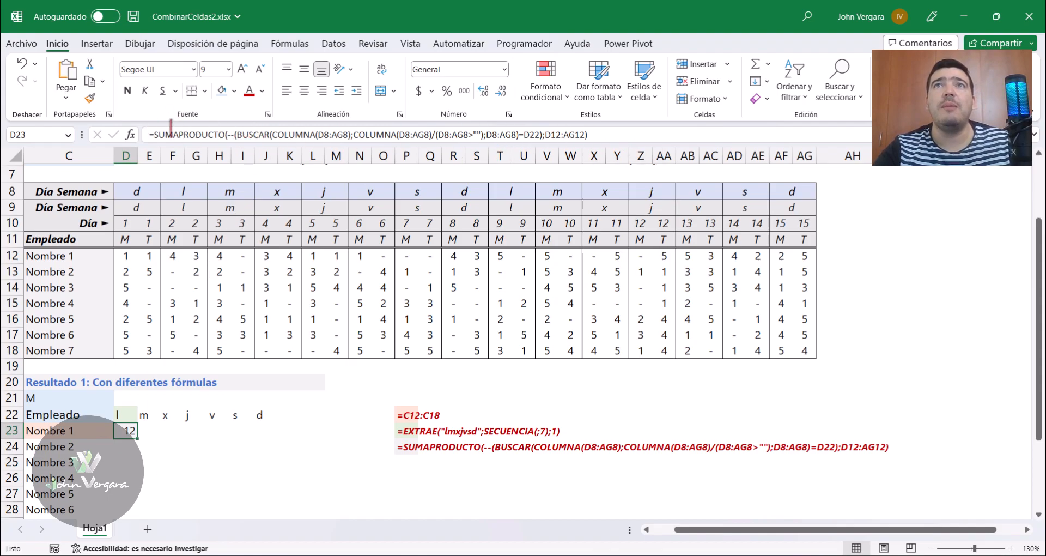
Step: Open a LET function around the D23 formula and define the variable _r as D8:AG8
{"action": "left_click", "coordinate": [154, 135]}
{"action": "type", "text": "let("}
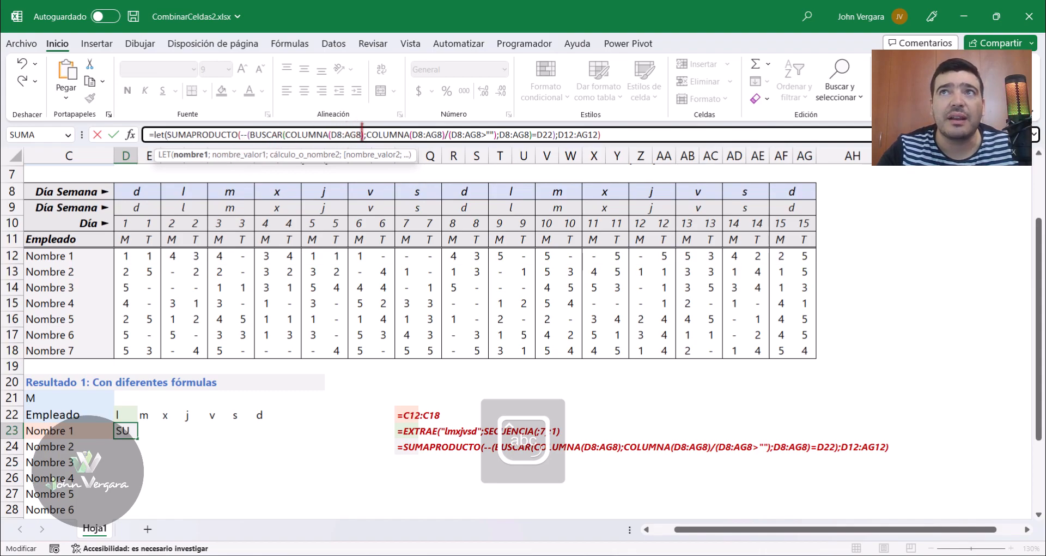
{"action": "left_click_drag", "start_coordinate": [350, 132], "coordinate": [333, 134]}
{"action": "key", "text": "ctrl+c"}
{"action": "left_click", "coordinate": [168, 135]}
{"action": "key", "text": "ctrl+v"}
{"action": "type", "text": "r"}
{"action": "key", "text": "BackSpace"}
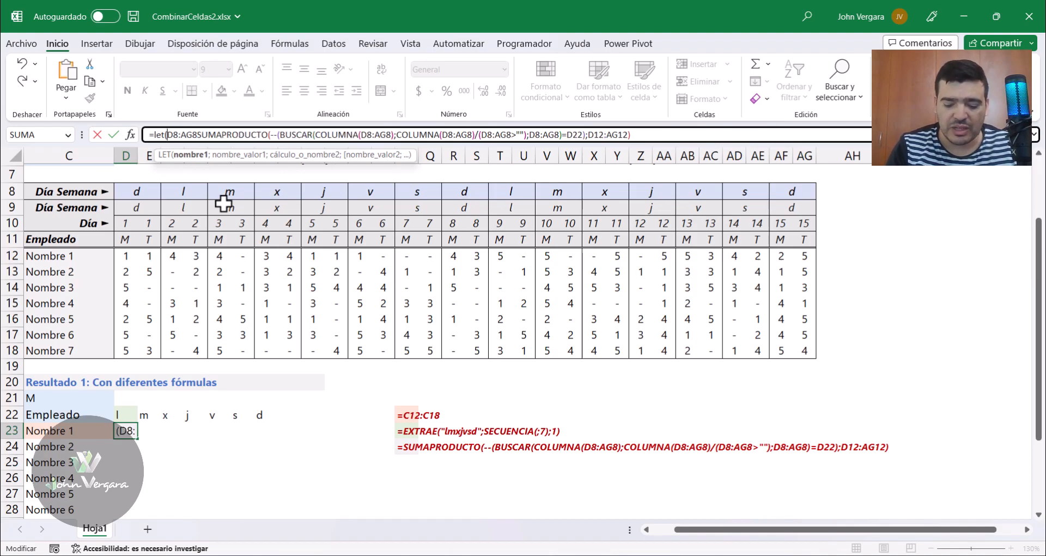
{"action": "type", "text": "_r;"}
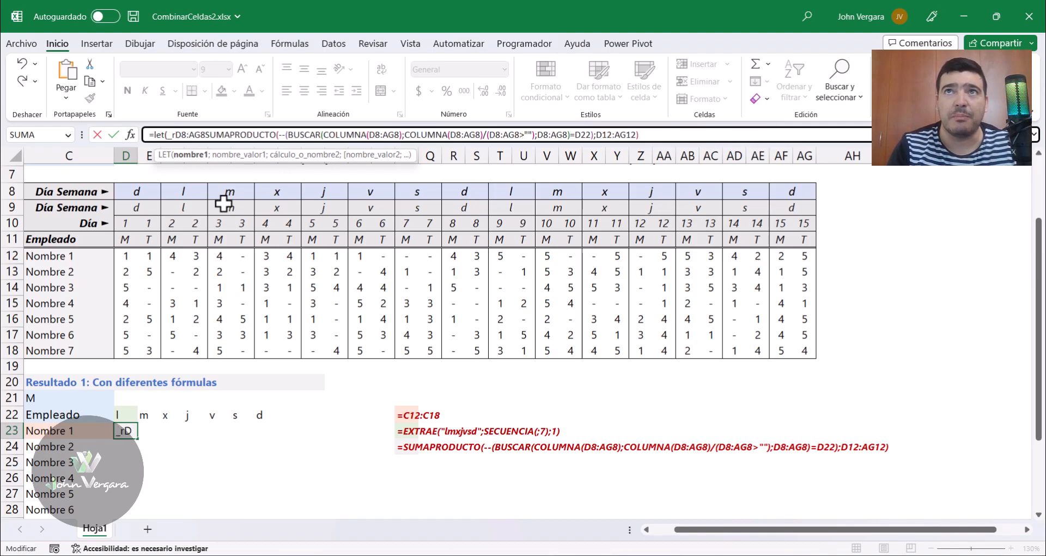
{"action": "left_click", "coordinate": [208, 135]}
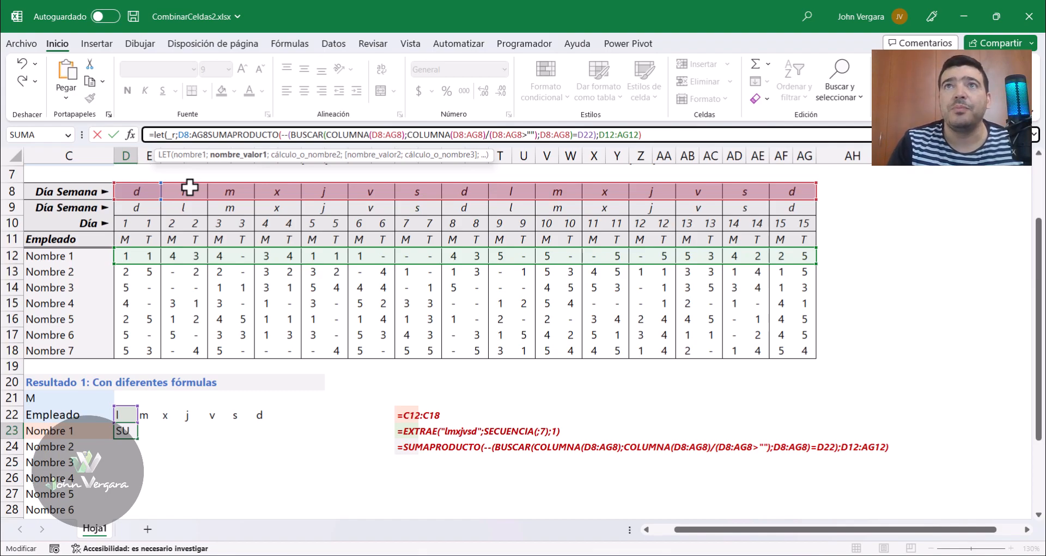
{"action": "type", "text": ";"}
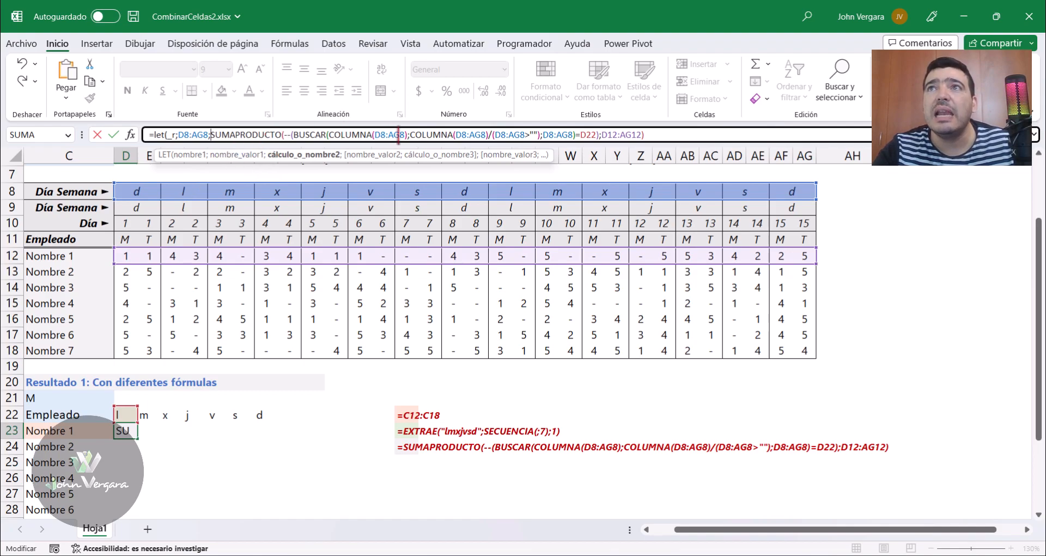
Step: Replace every D8:AG8 reference inside BUSCAR with _r, close the LET function and enter the D23 formula
{"action": "left_click_drag", "start_coordinate": [403, 134], "coordinate": [374, 135]}
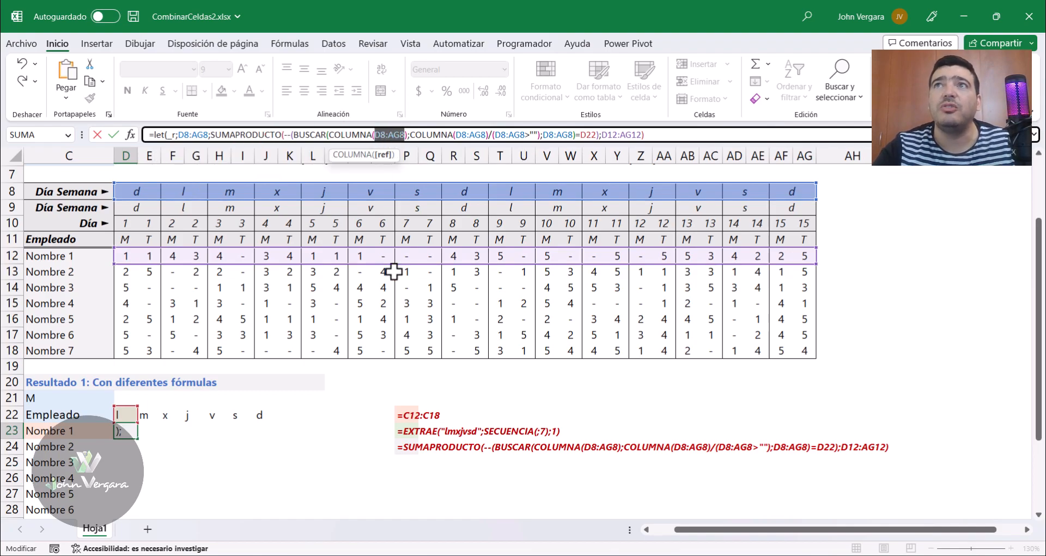
{"action": "type", "text": "_r"}
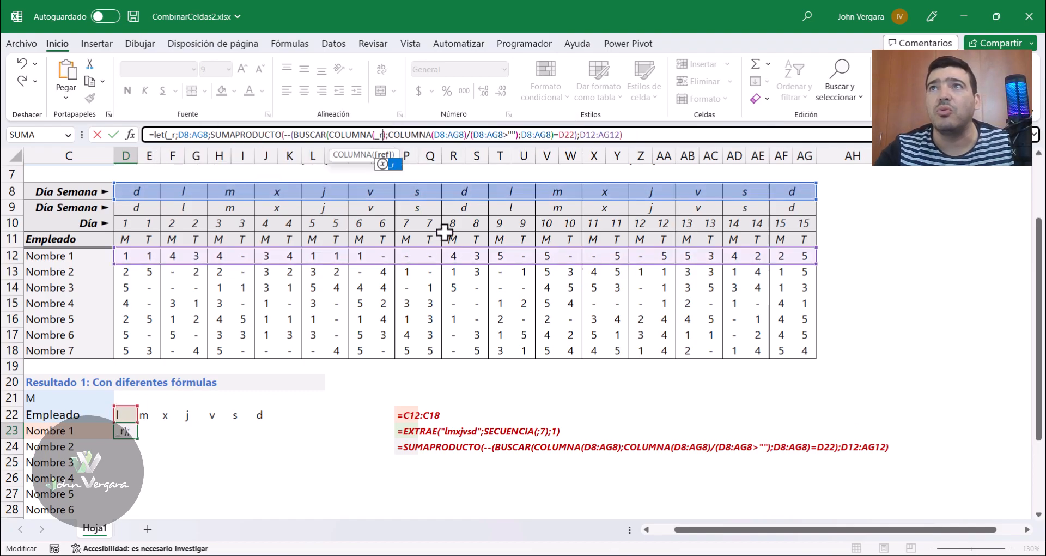
{"action": "left_click_drag", "start_coordinate": [435, 137], "coordinate": [462, 135]}
{"action": "type", "text": "_r)/(_r"}
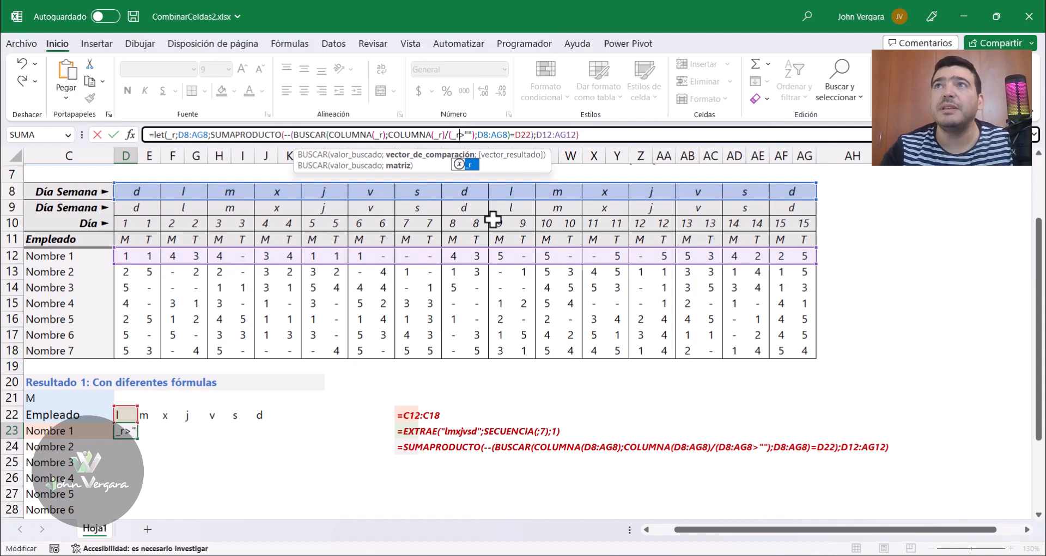
{"action": "left_click_drag", "start_coordinate": [507, 135], "coordinate": [483, 135]}
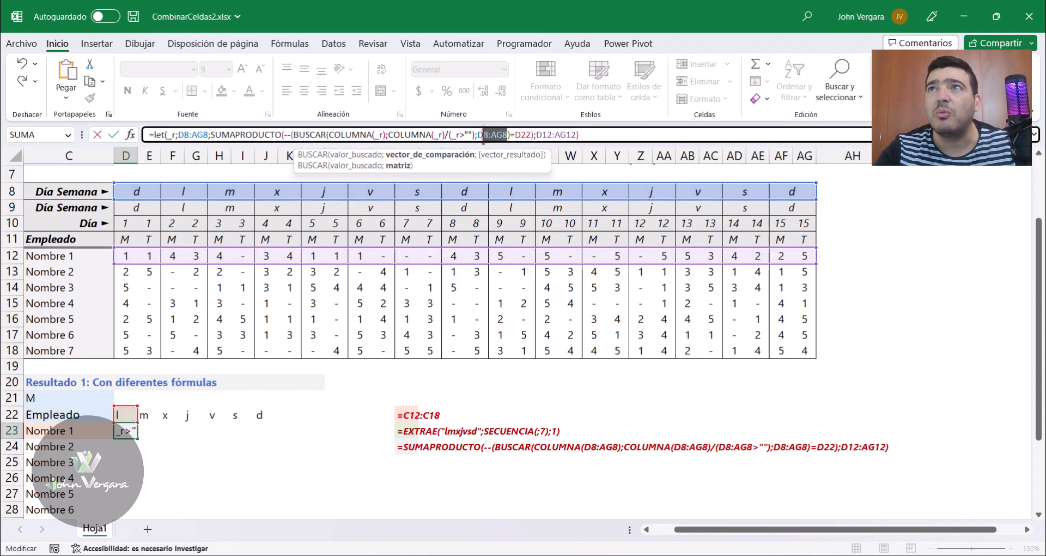
{"action": "type", "text": "_r"}
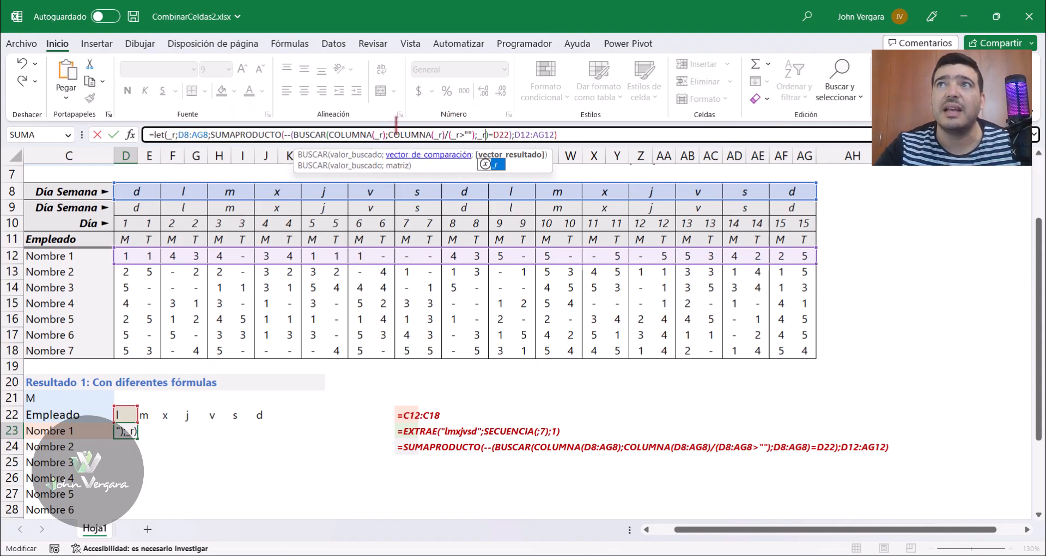
{"action": "left_click", "coordinate": [562, 135]}
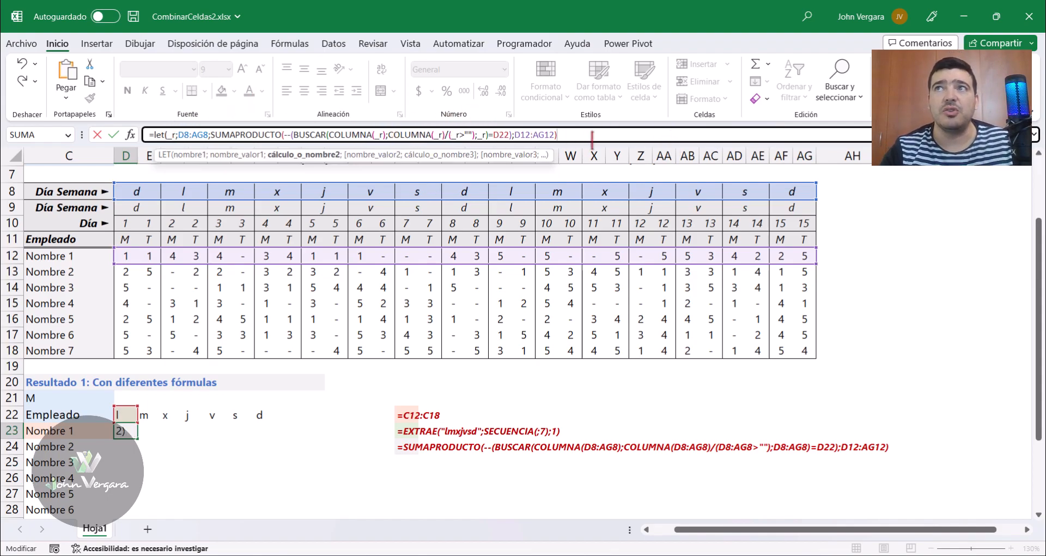
{"action": "type", "text": ")"}
{"action": "key", "text": "ctrl+Return"}
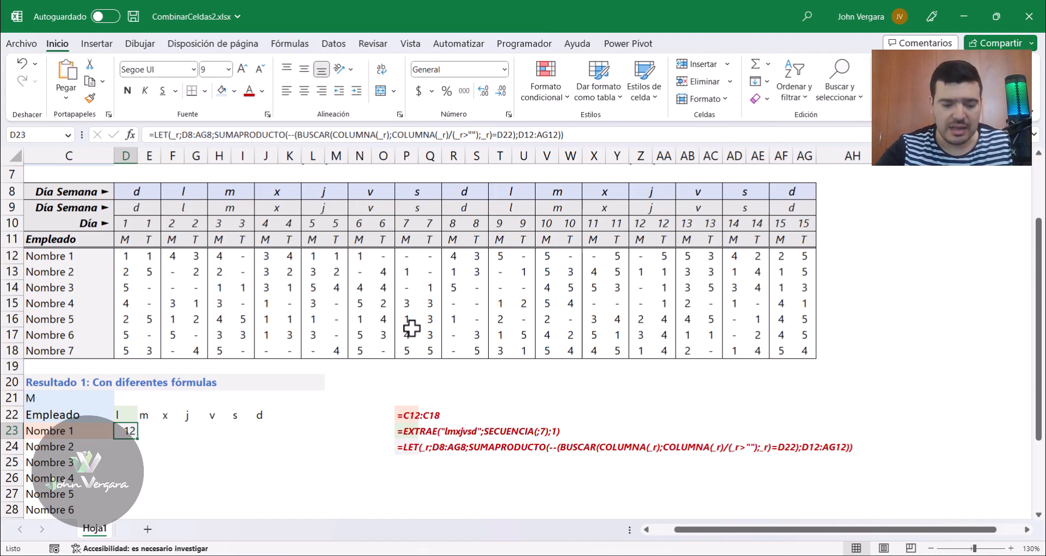
Step: Insert the comparison D11:AG11=C21 just before D12:AG12 in the D23 SUMAPRODUCTO formula
{"action": "key", "text": "F2"}
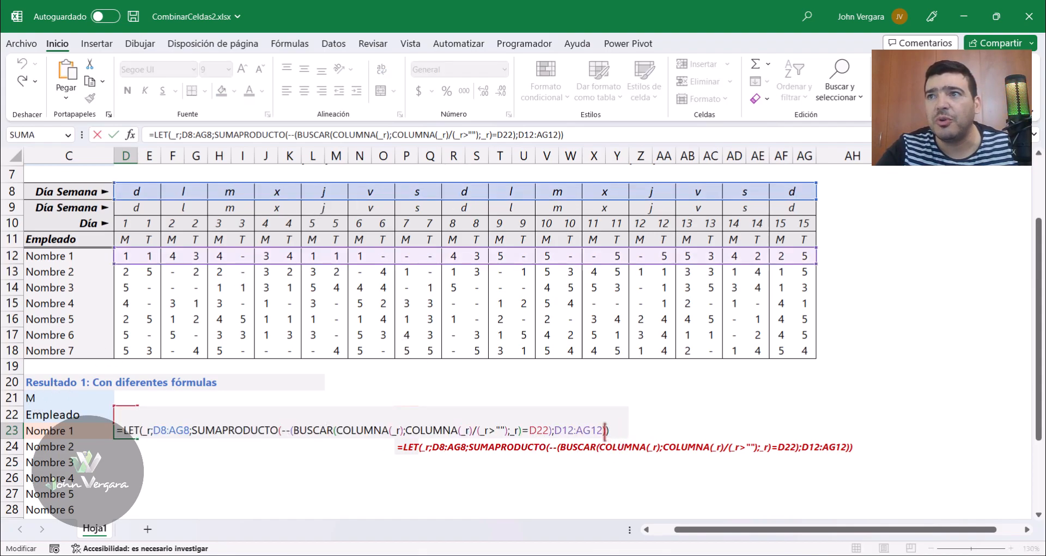
{"action": "left_click", "coordinate": [554, 430]}
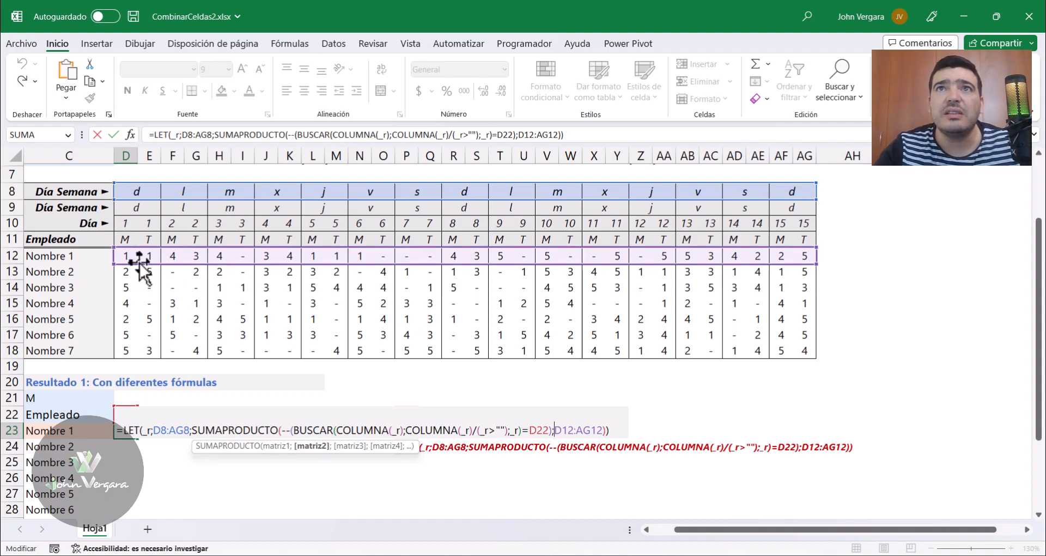
{"action": "left_click_drag", "start_coordinate": [125, 240], "coordinate": [804, 243]}
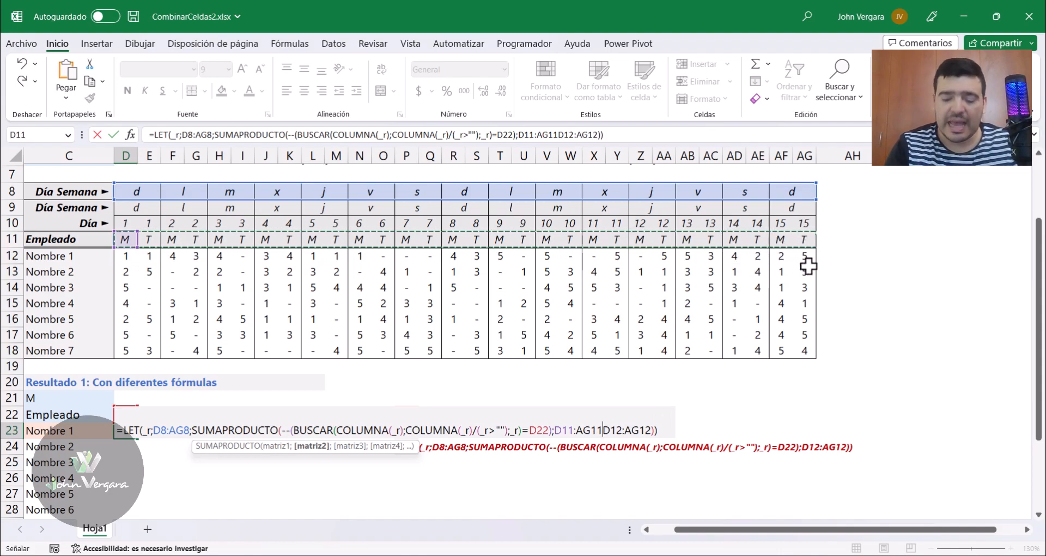
{"action": "type", "text": "="}
{"action": "left_click", "coordinate": [57, 399]}
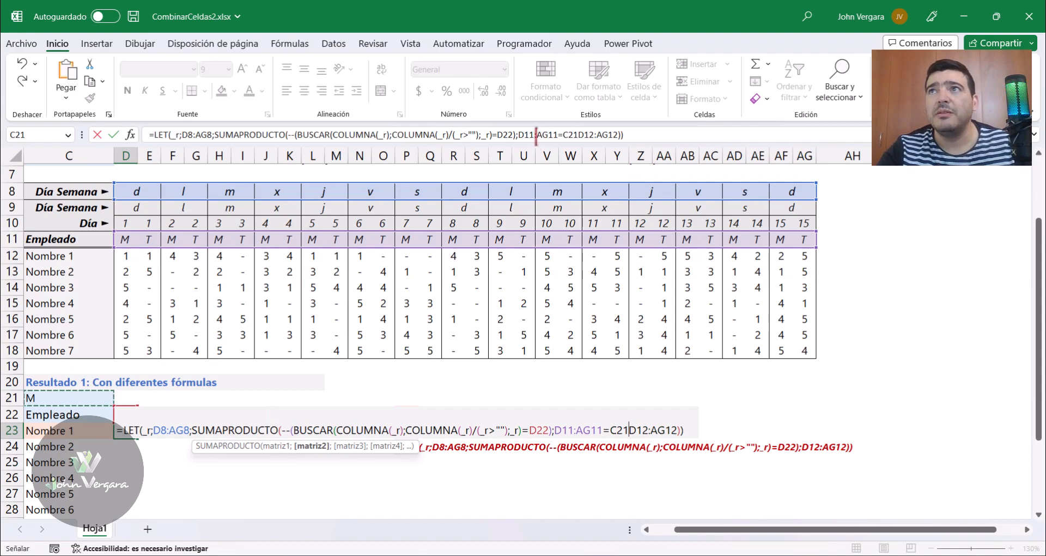
Step: Wrap the D11:AG11=C21 comparison in --( ), separate it from D12:AG12 with a semicolon and enter the formula
{"action": "left_click", "coordinate": [536, 136]}
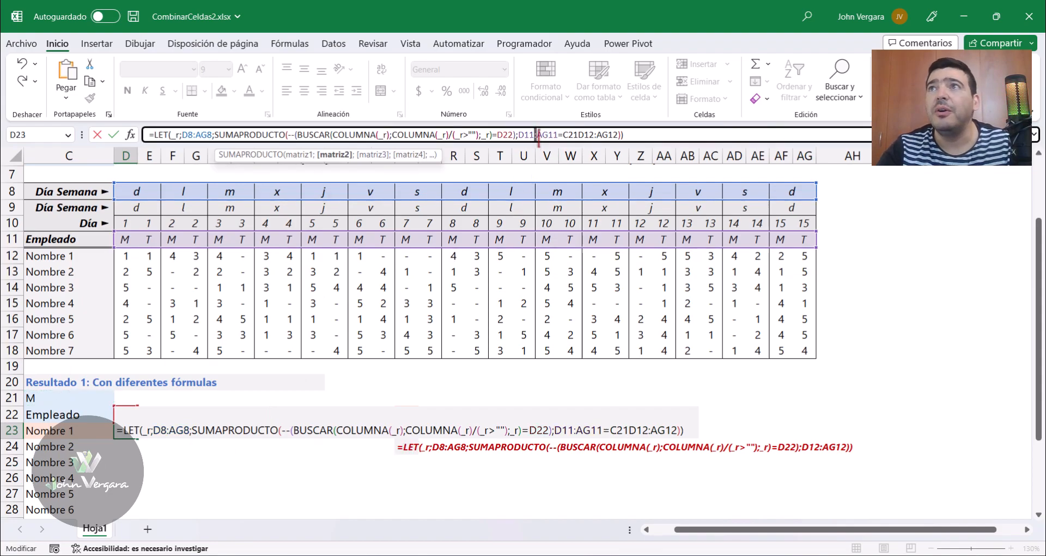
{"action": "left_click", "coordinate": [521, 136]}
{"action": "type", "text": "--("}
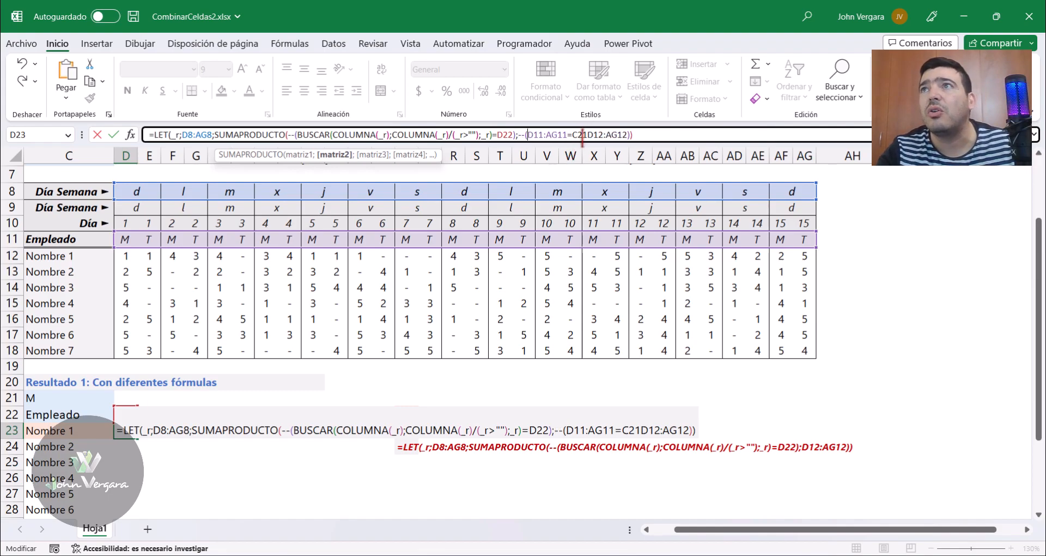
{"action": "type", "text": ");"}
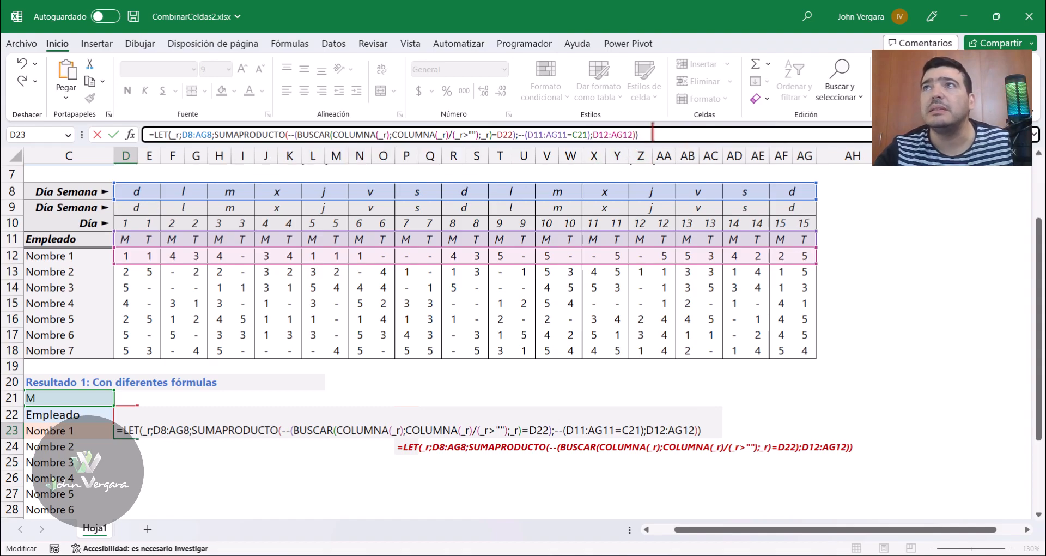
{"action": "key", "text": "ctrl+Return"}
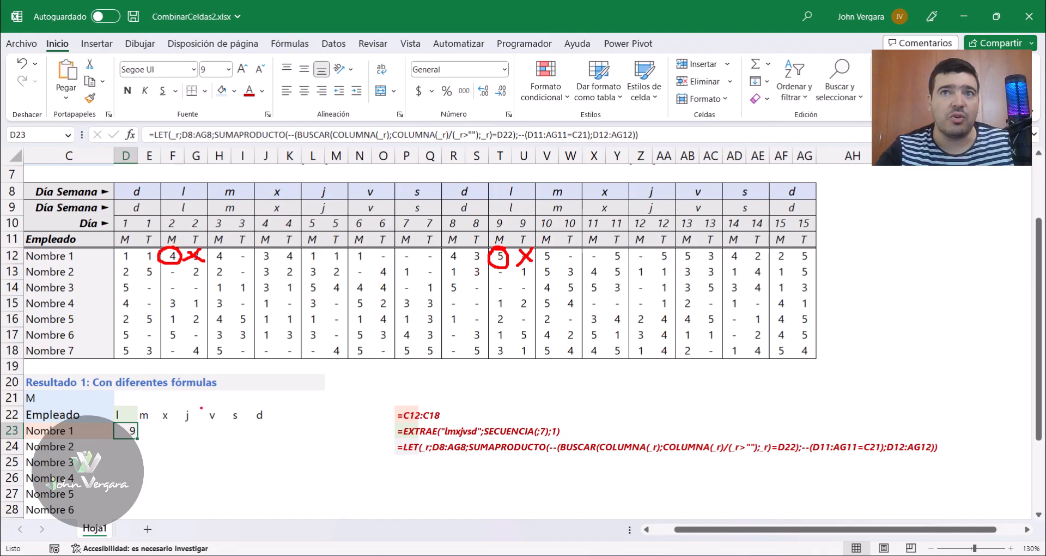
{"action": "key", "text": "Escape"}
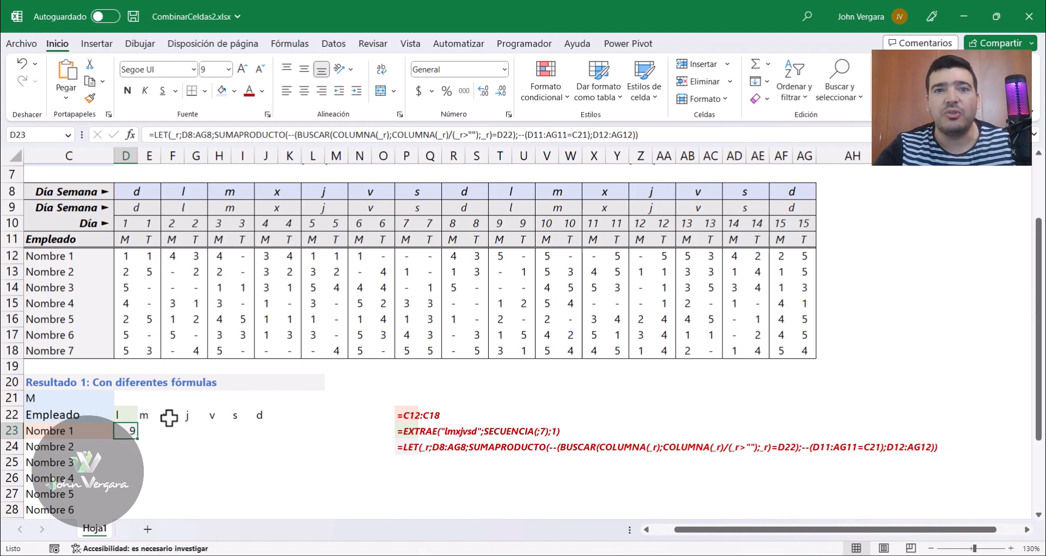
Step: Make the D23 formula's weekday range, shift range and shift selector absolute as $D$8:$AG$8, $D$11:$AG$11 and $C$21
{"action": "left_click", "coordinate": [199, 134]}
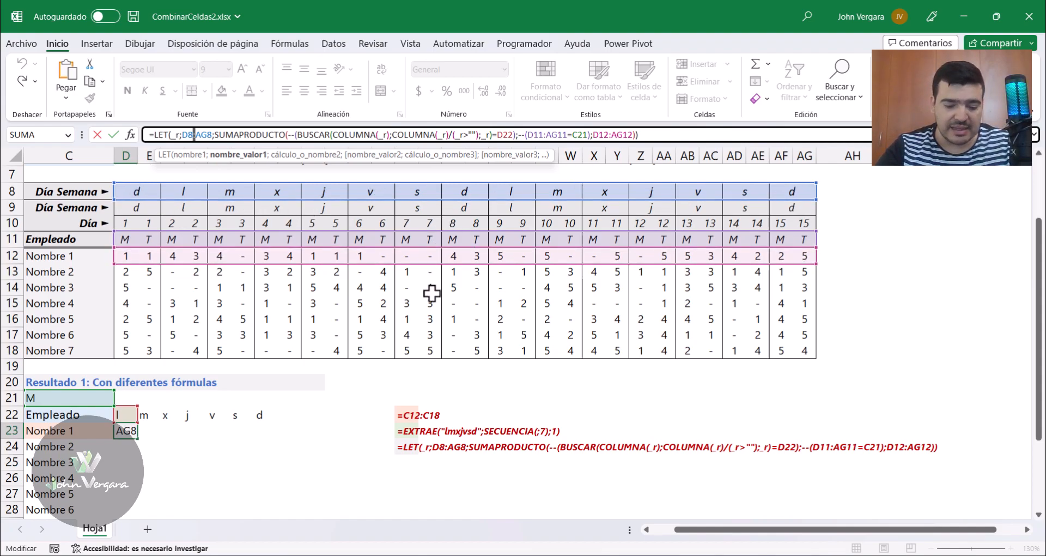
{"action": "key", "text": "F4"}
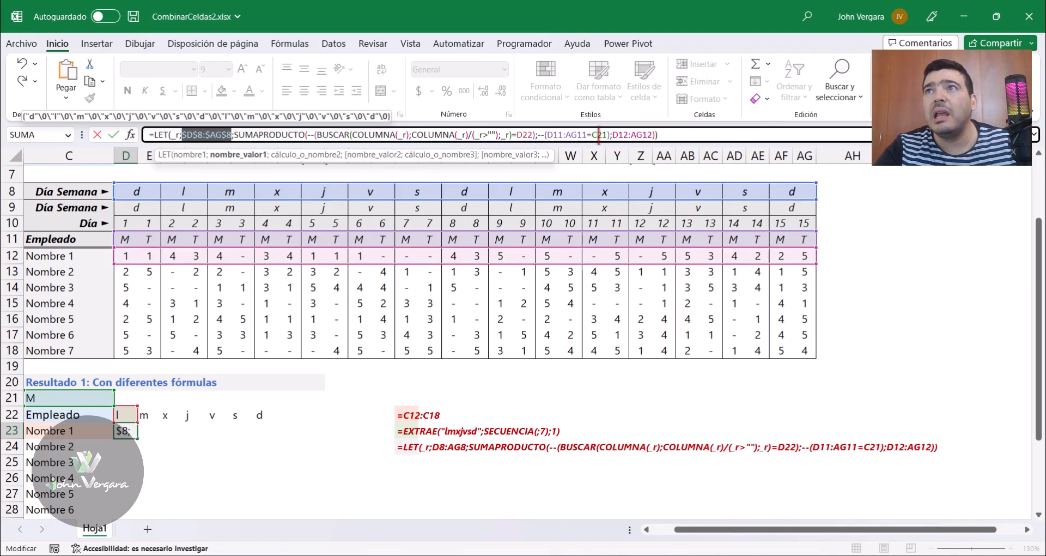
{"action": "left_click", "coordinate": [563, 134]}
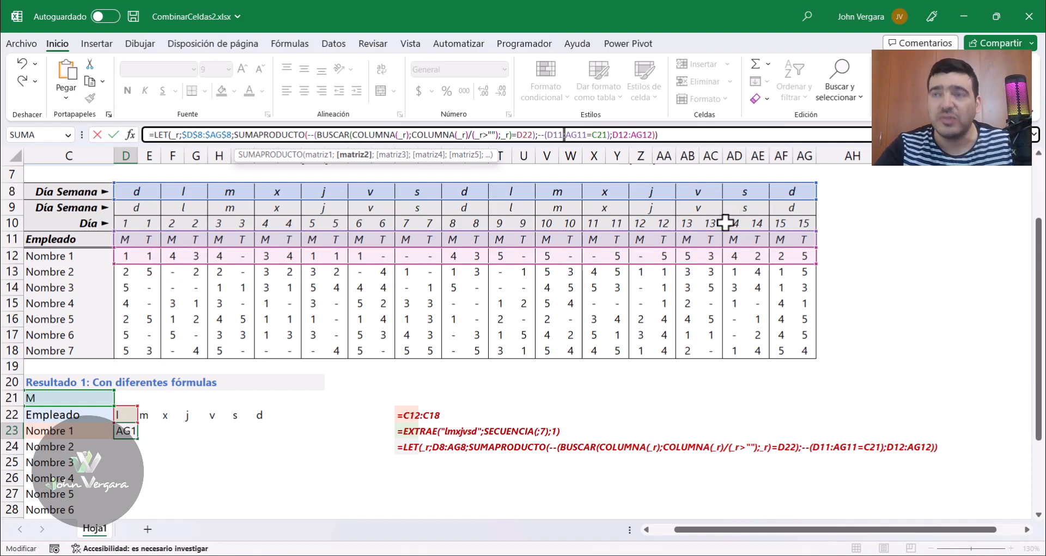
{"action": "key", "text": "F4"}
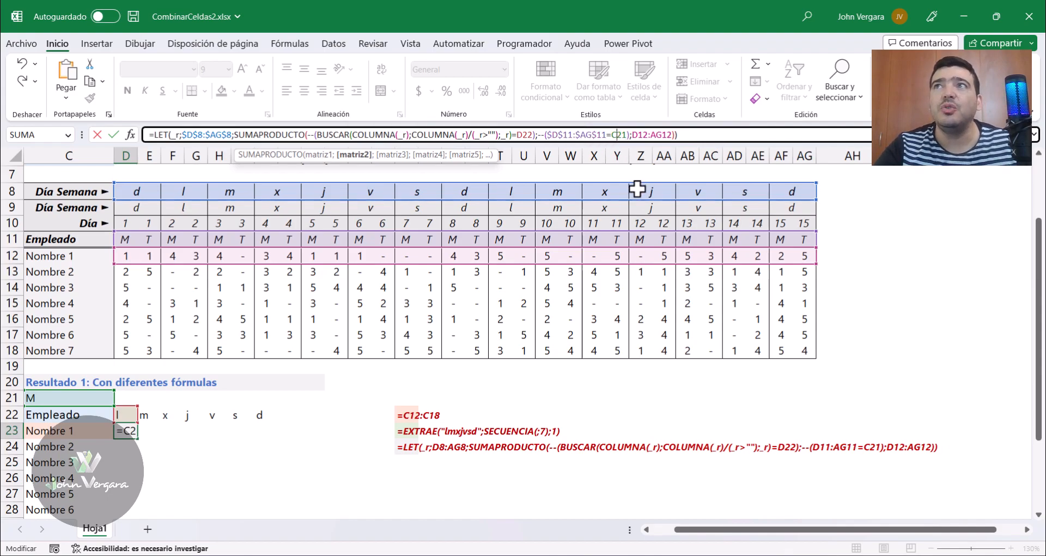
{"action": "key", "text": "F4"}
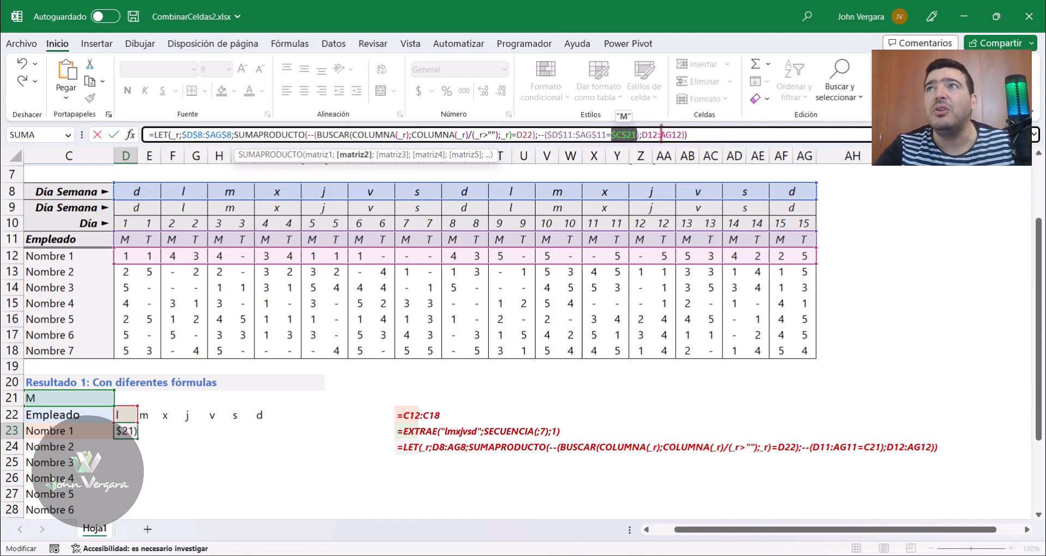
Step: Lock only the columns of the data range as $D12:$AG12 and fill the D23 formula over D23:J29
{"action": "left_click", "coordinate": [659, 135]}
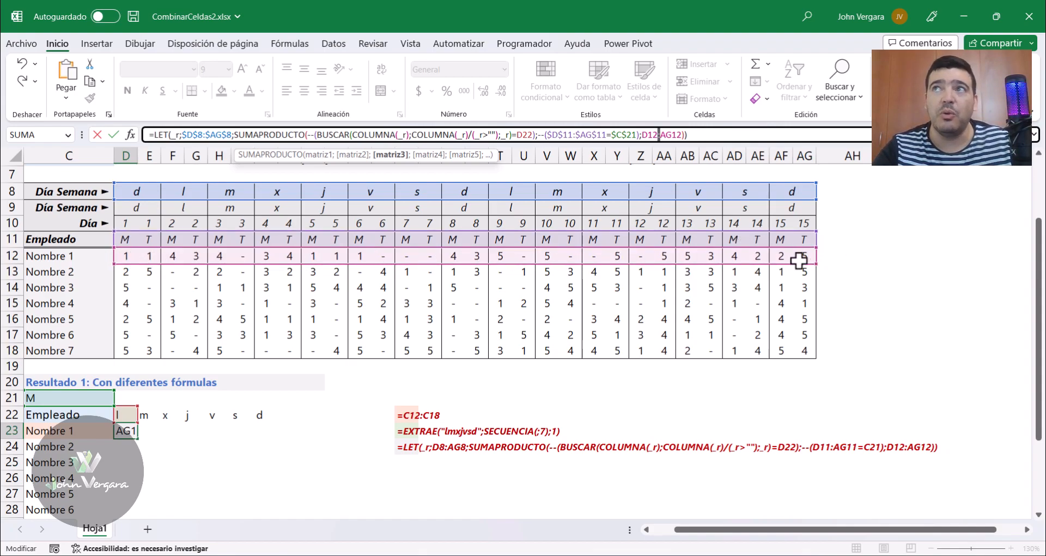
{"action": "key", "text": "F4"}
{"action": "key", "text": "F4"}
{"action": "key", "text": "F4"}
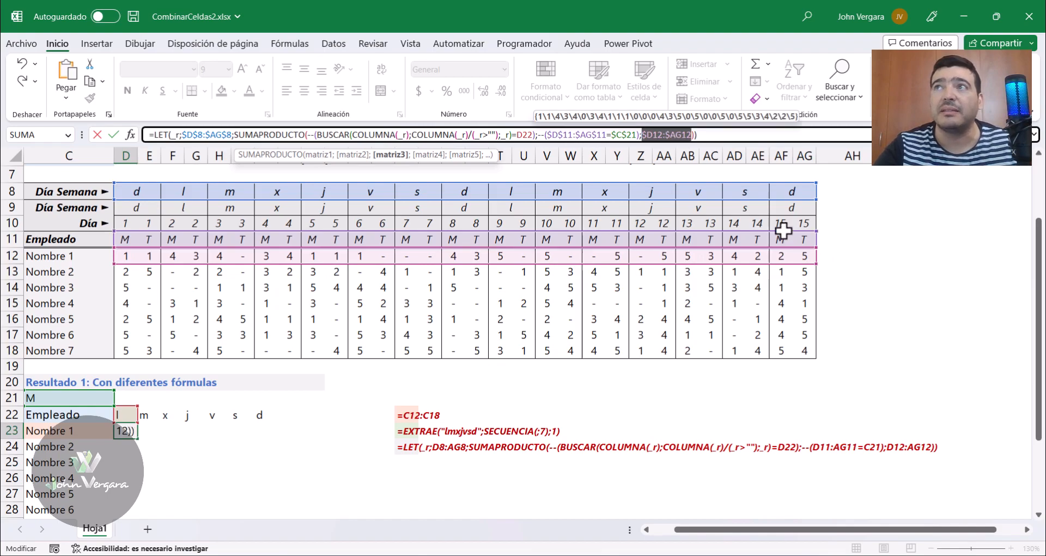
{"action": "key", "text": "End"}
{"action": "key", "text": "ctrl+Return"}
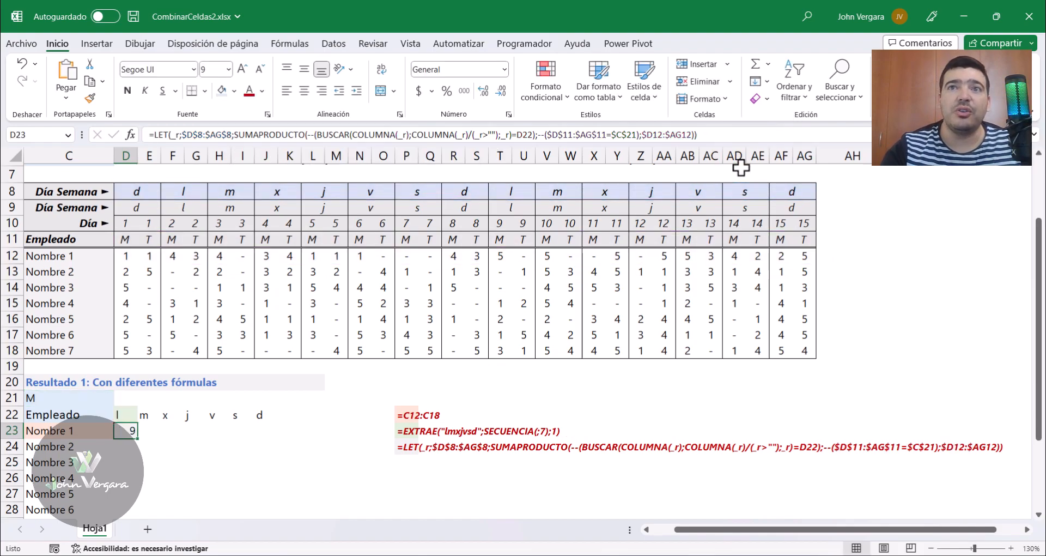
{"action": "left_click_drag", "start_coordinate": [137, 437], "coordinate": [273, 493]}
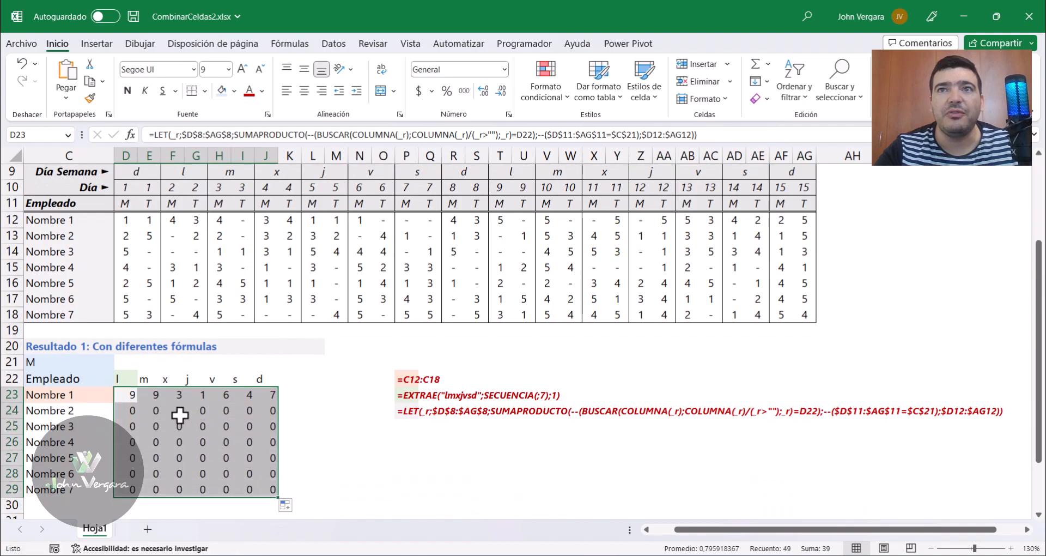
Step: Lock the row of the weekday reference in the D23 formula as D$22 and enter it
{"action": "left_click", "coordinate": [135, 393]}
{"action": "double_click", "coordinate": [139, 393]}
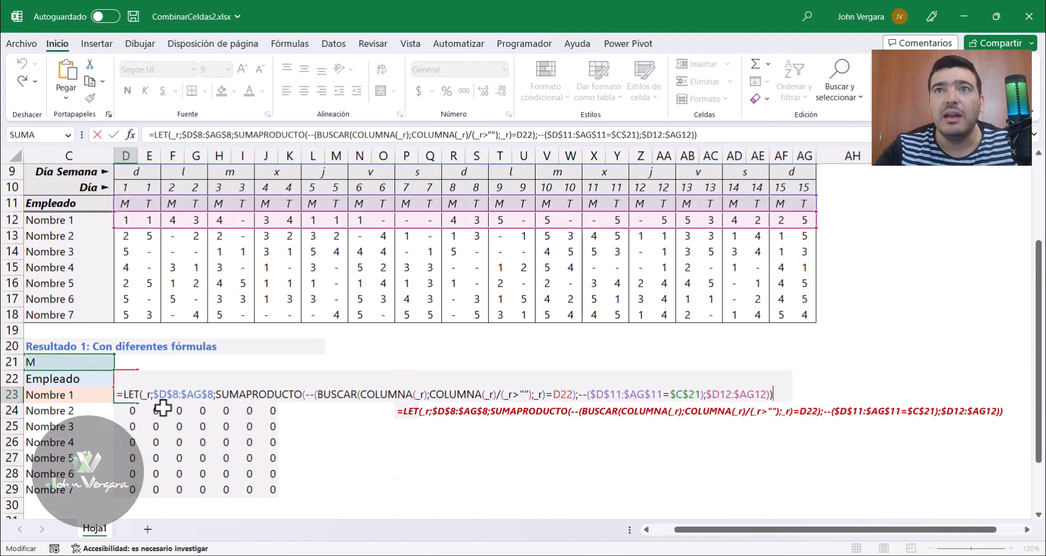
{"action": "left_click", "coordinate": [572, 394]}
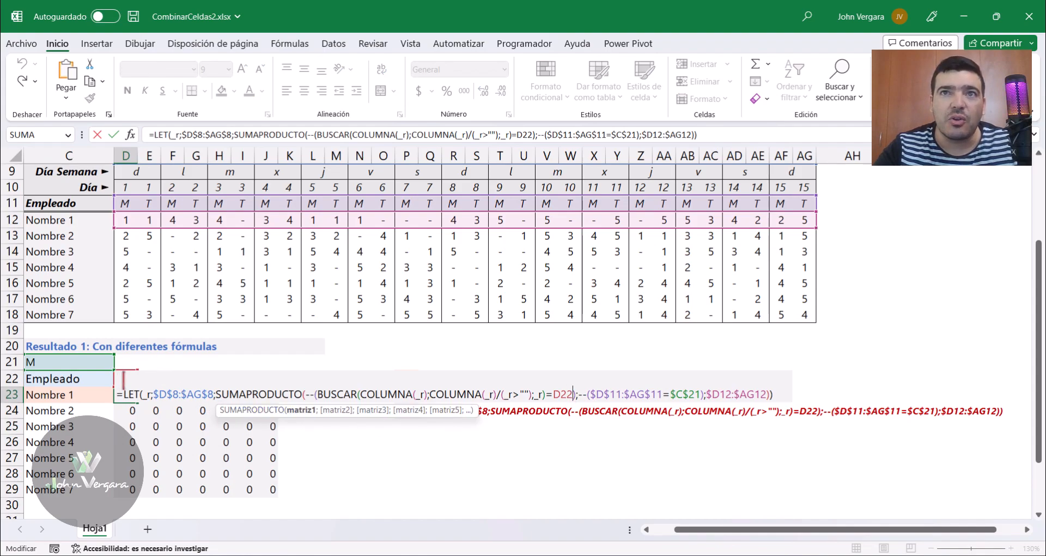
{"action": "left_click", "coordinate": [497, 392]}
{"action": "left_click", "coordinate": [559, 393]}
{"action": "type", "text": "$"}
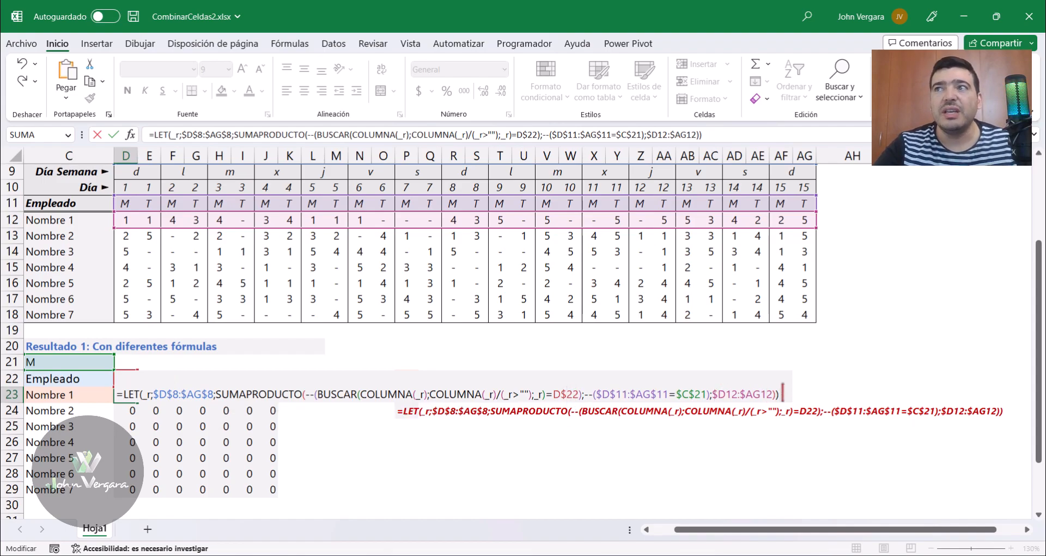
{"action": "key", "text": "ctrl+Return"}
Step: Apply the corrected D23 formula to the whole summary range D23:J29
{"action": "key", "text": "ctrl+shift+Right"}
{"action": "key", "text": "ctrl+shift+Down"}
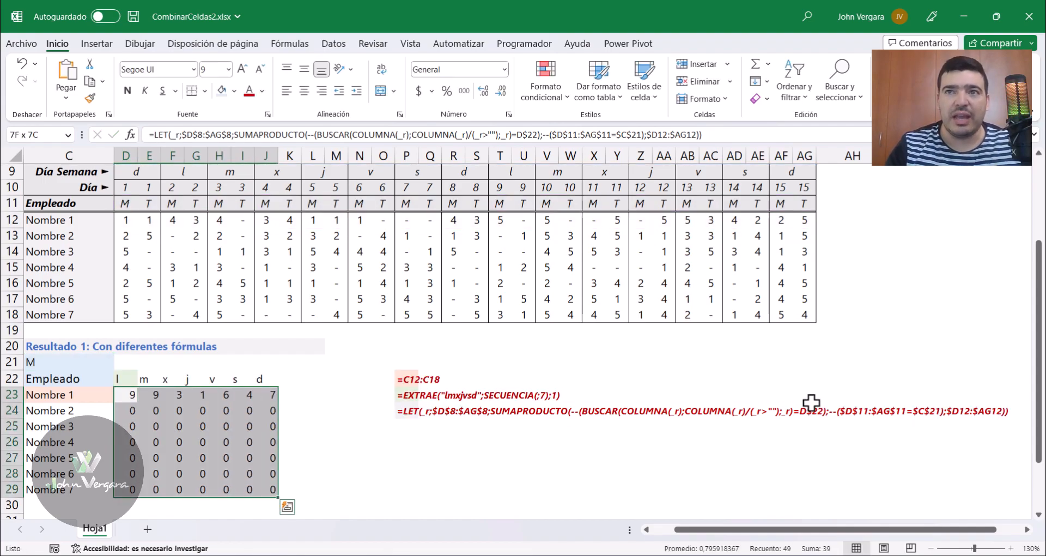
{"action": "key", "text": "F2"}
{"action": "key", "text": "ctrl+Return"}
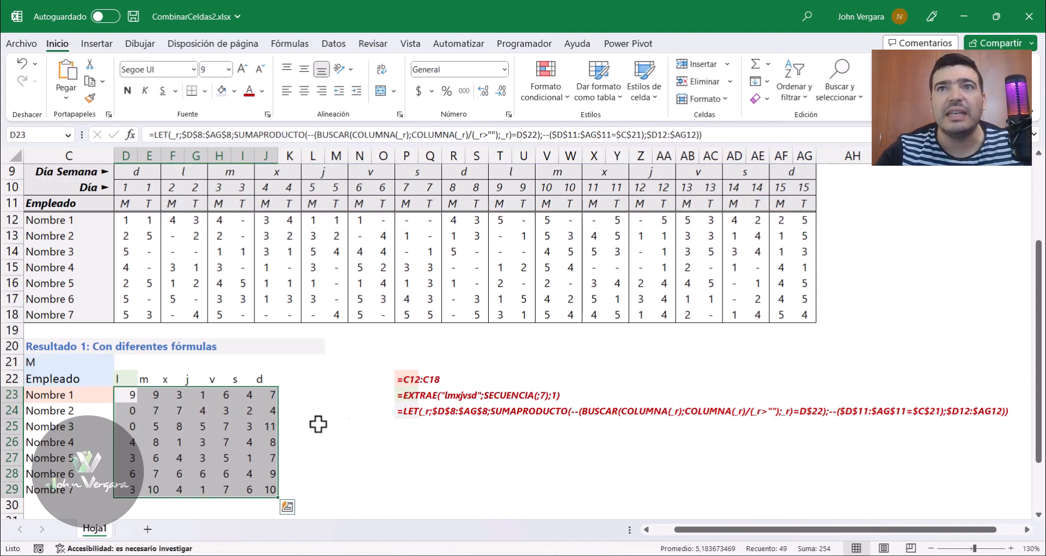
Step: Check Nombre 2's Monday total in D24 against the M and T cells in F13:G13 and T13:U13
{"action": "left_click", "coordinate": [131, 394]}
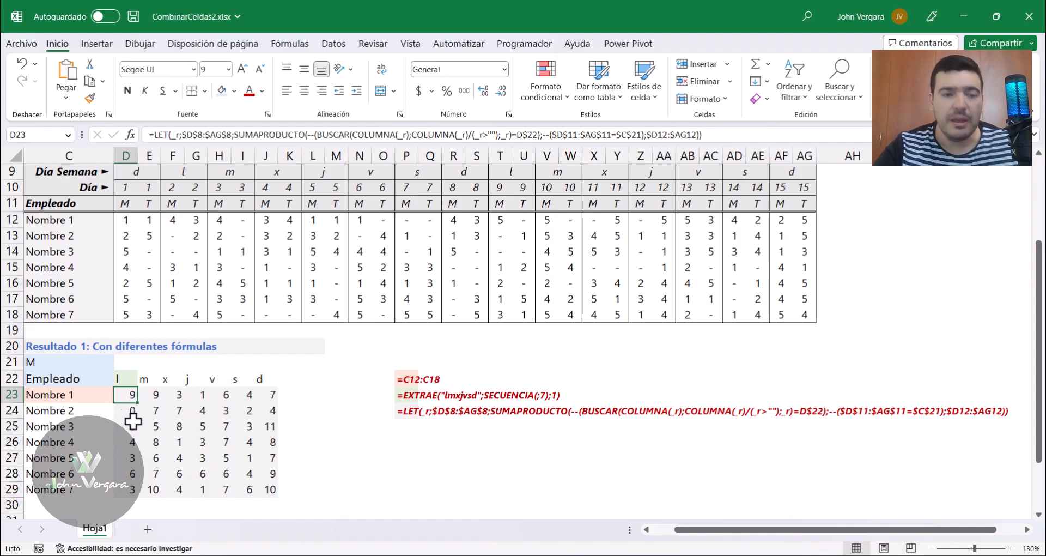
{"action": "left_click_drag", "start_coordinate": [125, 412], "coordinate": [74, 440]}
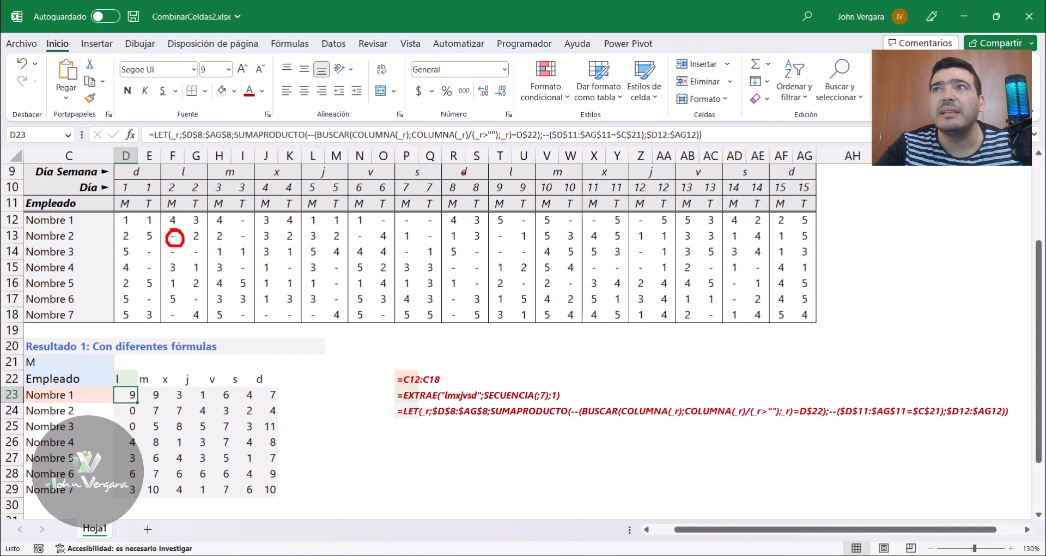
{"action": "mouse_move", "coordinate": [188, 229]}
{"action": "left_mouse_down"}
{"action": "mouse_move", "coordinate": [208, 245]}
{"action": "mouse_move", "coordinate": [186, 246]}
{"action": "left_mouse_up"}
{"action": "left_click_drag", "start_coordinate": [534, 223], "coordinate": [512, 253]}
{"action": "key", "text": "Escape"}
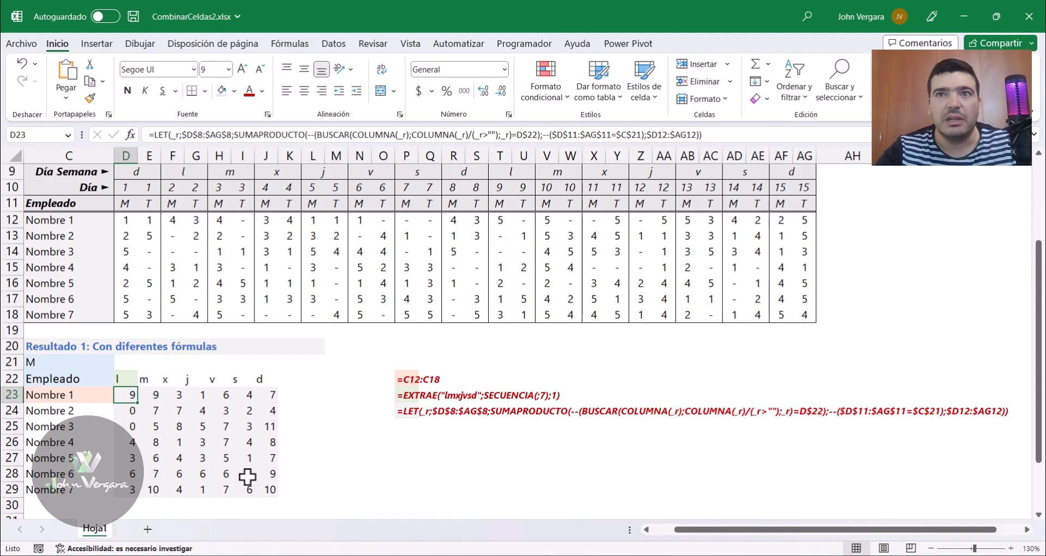
Step: Check Nombre 7's Tuesday total in E29 against the M and T cells in H18:I18 and V18:W18
{"action": "left_click", "coordinate": [150, 492]}
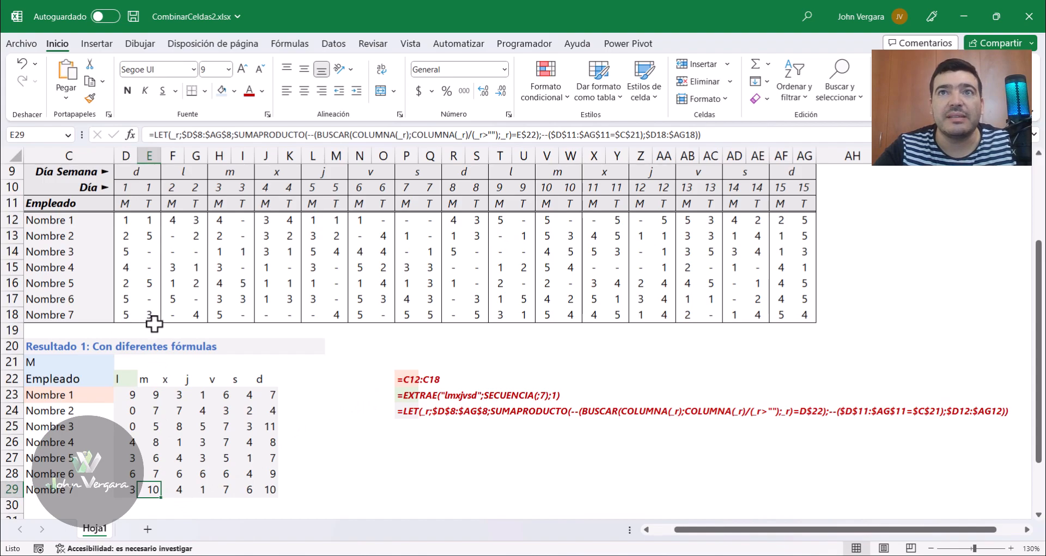
{"action": "key", "text": "ctrl+2"}
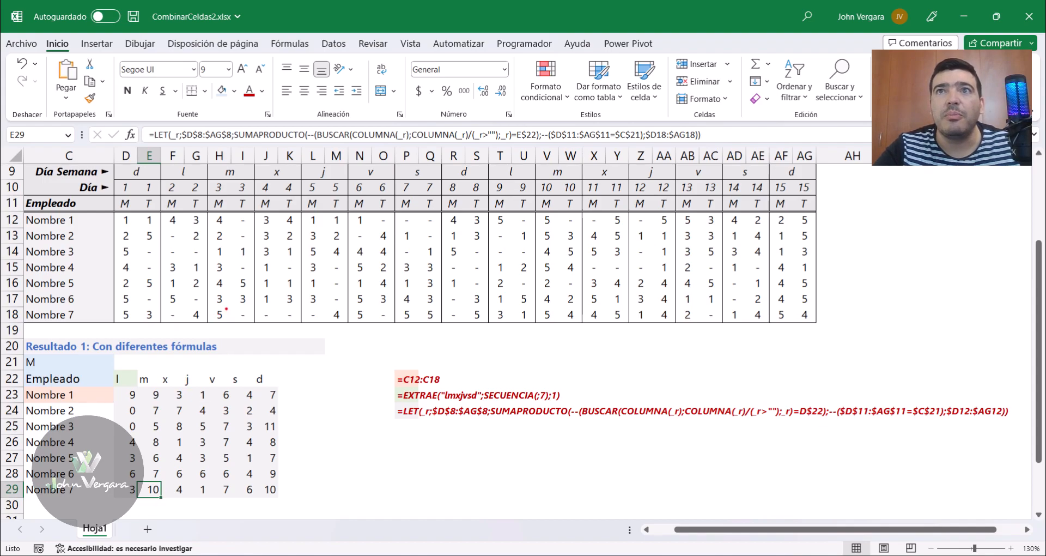
{"action": "left_click_drag", "start_coordinate": [252, 310], "coordinate": [232, 330]}
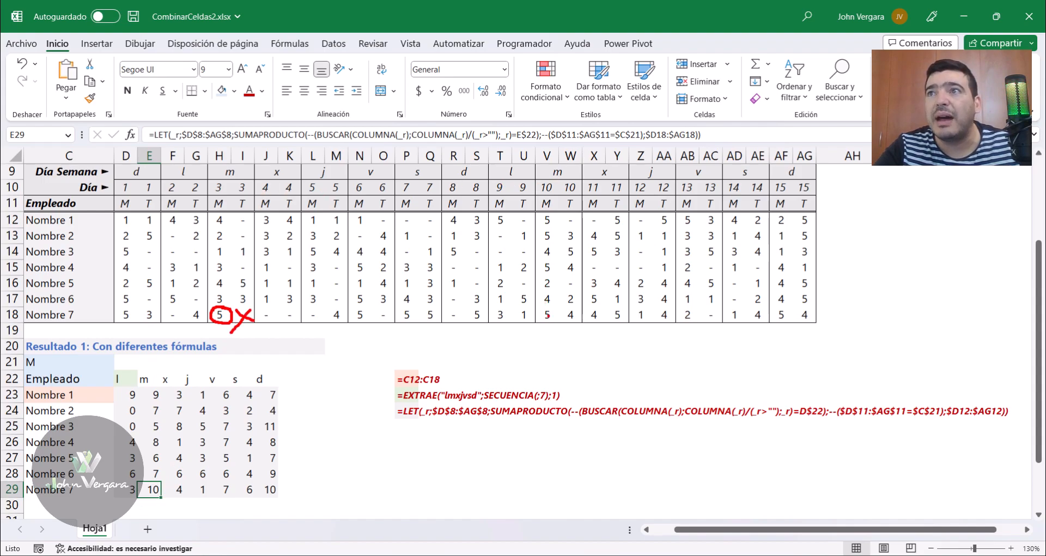
{"action": "left_click_drag", "start_coordinate": [579, 309], "coordinate": [557, 337]}
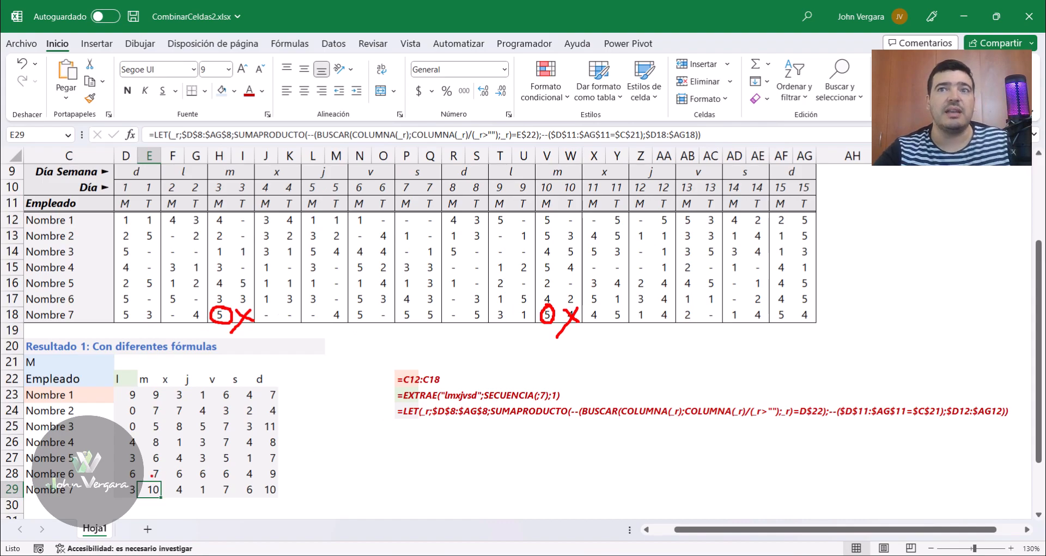
{"action": "key", "text": "Escape"}
Step: Test the summary by switching the shift selector in C21 to T and back to M
{"action": "left_click", "coordinate": [126, 394]}
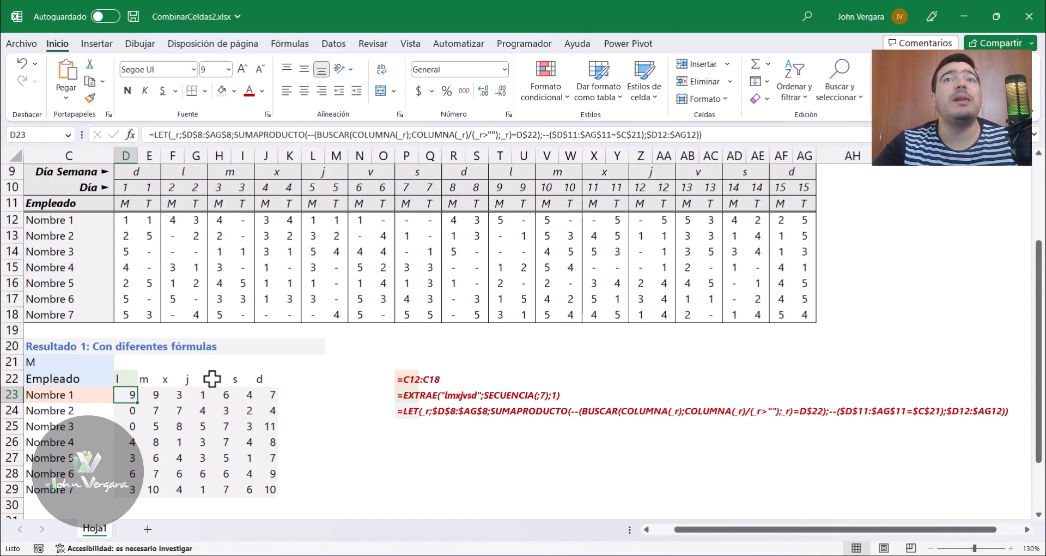
{"action": "key", "text": "Home"}
{"action": "key", "text": "Right"}
{"action": "key", "text": "Right"}
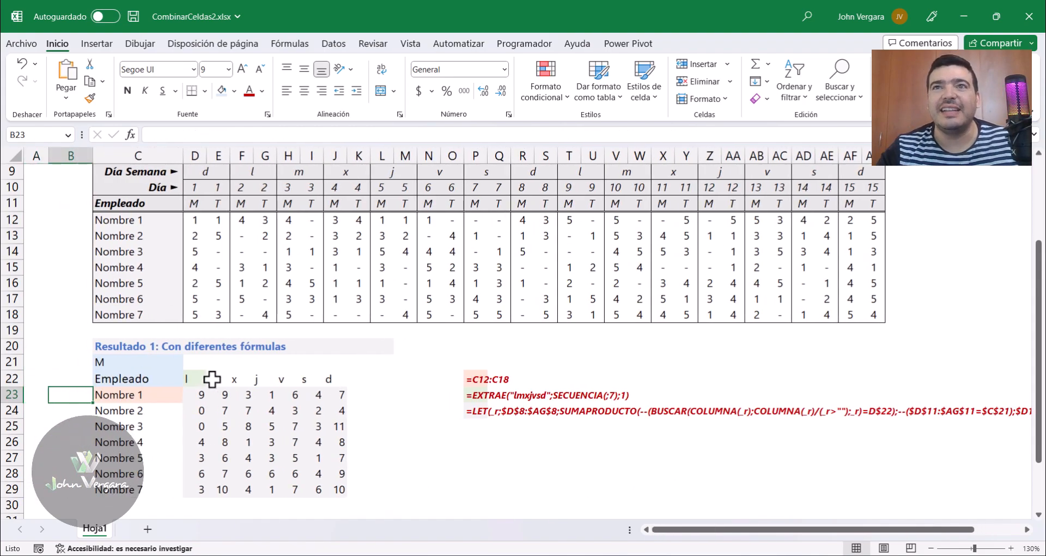
{"action": "left_click", "coordinate": [163, 360]}
{"action": "left_click", "coordinate": [189, 363]}
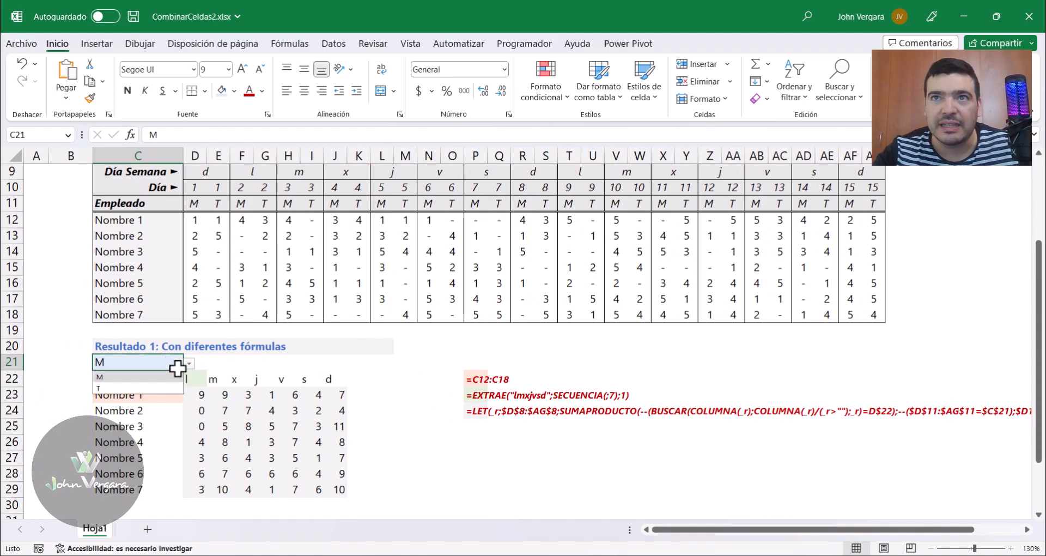
{"action": "left_click", "coordinate": [125, 388]}
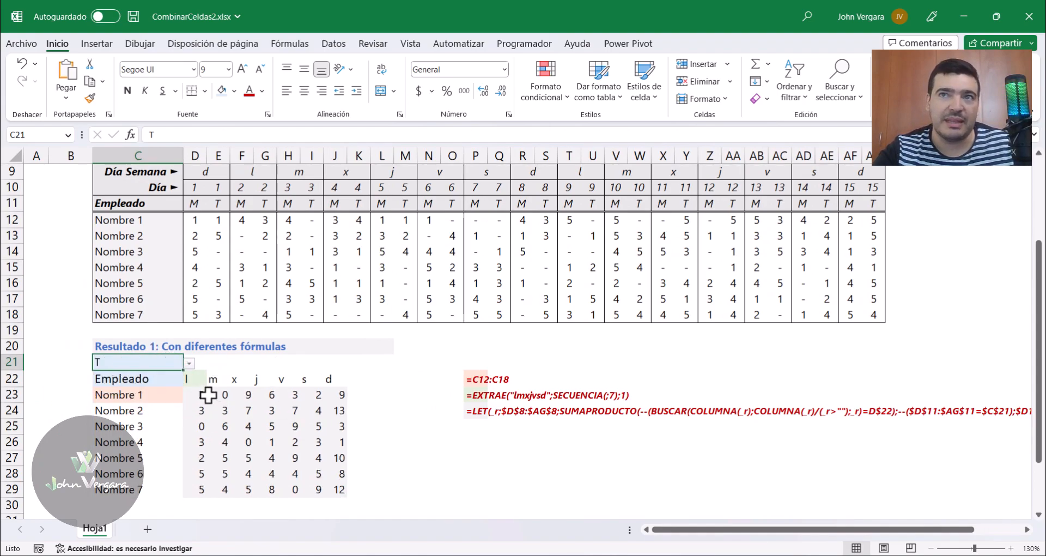
{"action": "left_click", "coordinate": [187, 365]}
{"action": "left_click", "coordinate": [134, 379]}
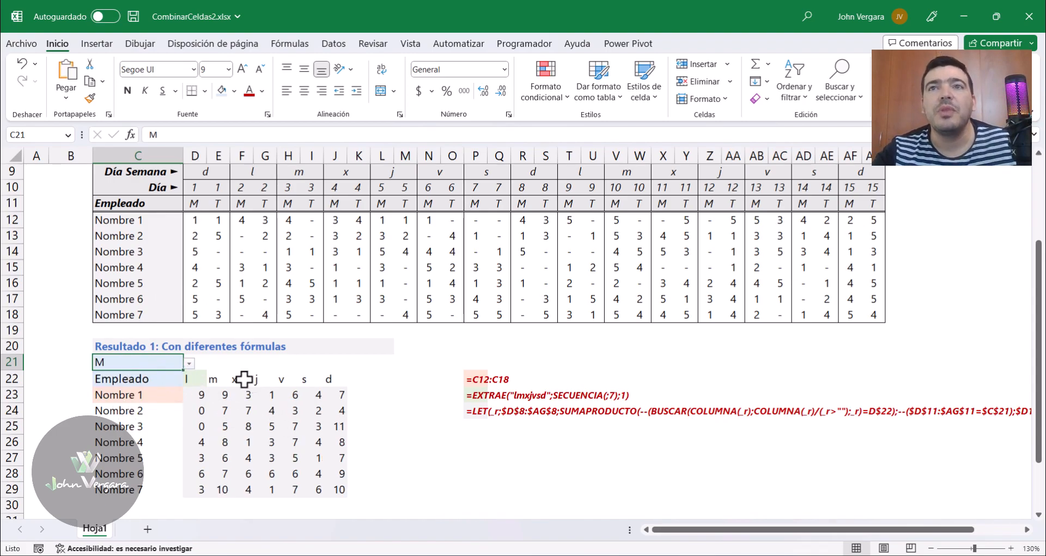
Step: Review the Resultado 1 totals in D23:J29 together with their weekday headings, employee names and shift selector
{"action": "scroll", "coordinate": [196, 409], "scroll_direction": "down", "scroll_amount": 2}
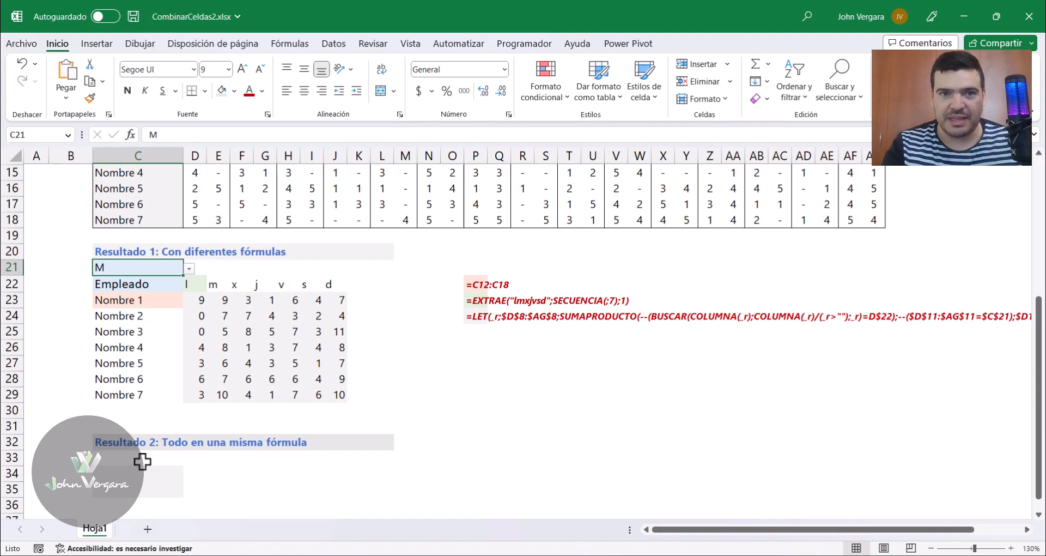
{"action": "left_click", "coordinate": [133, 485]}
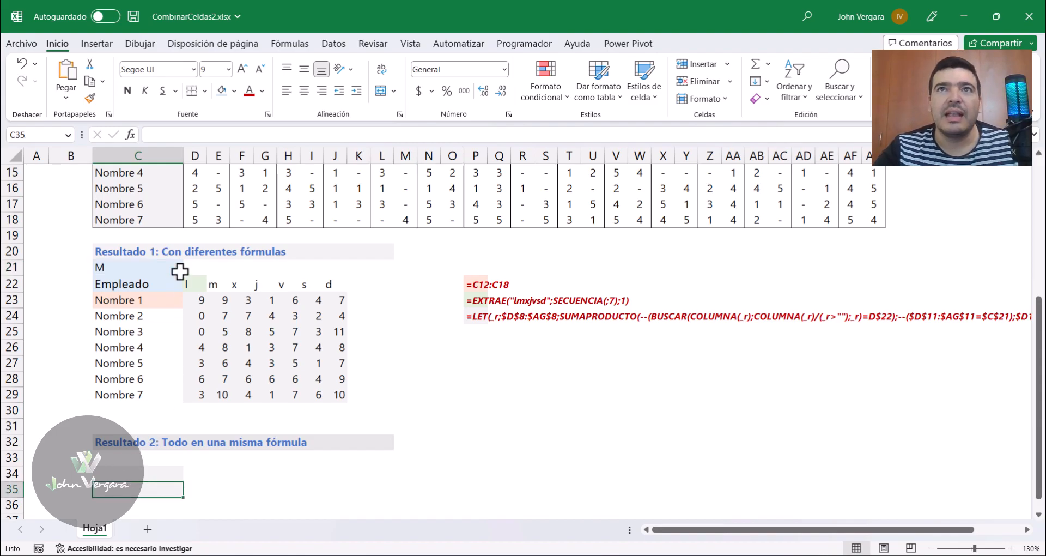
{"action": "left_click", "coordinate": [197, 300]}
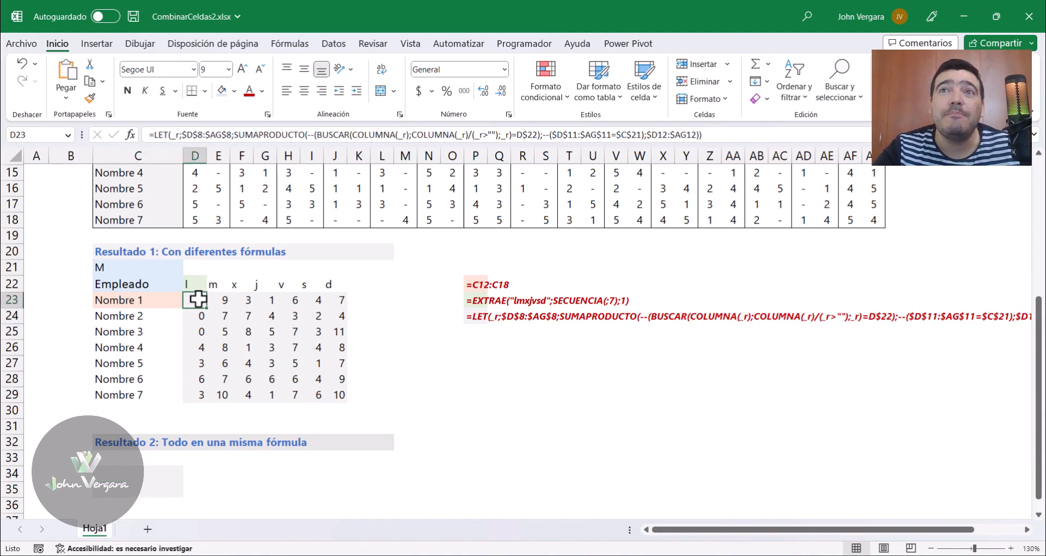
{"action": "left_click_drag", "start_coordinate": [198, 299], "coordinate": [341, 394]}
{"action": "left_click_drag", "start_coordinate": [198, 300], "coordinate": [336, 390]}
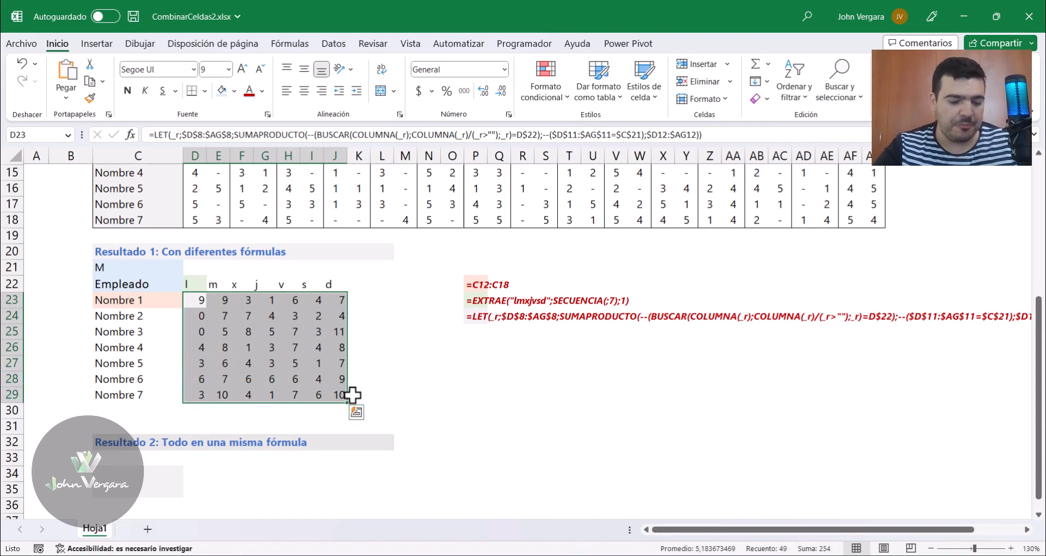
{"action": "mouse_move", "coordinate": [179, 272]}
{"action": "left_mouse_down"}
{"action": "mouse_move", "coordinate": [204, 293]}
{"action": "mouse_move", "coordinate": [349, 291]}
{"action": "left_mouse_up"}
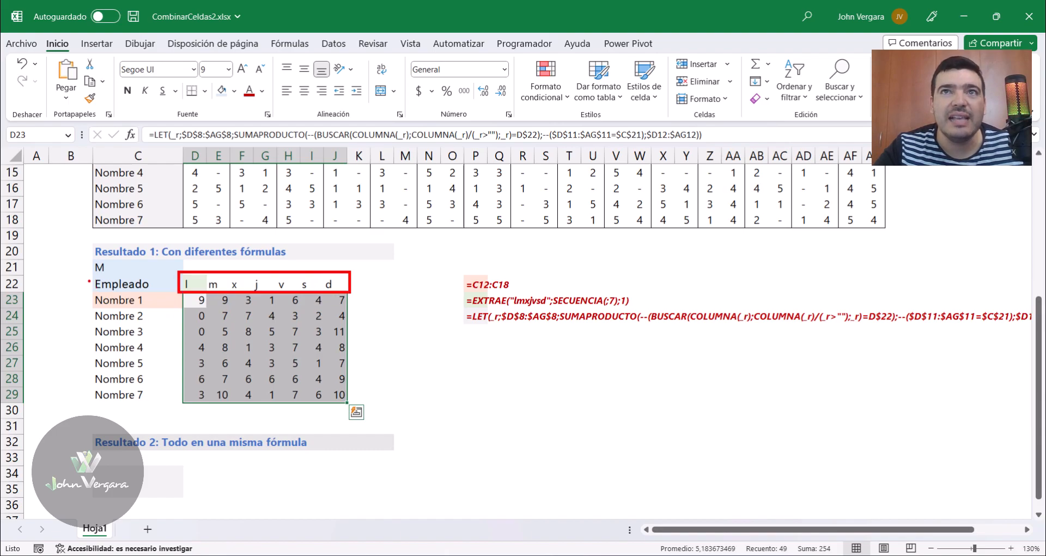
{"action": "mouse_move", "coordinate": [91, 275]}
{"action": "left_mouse_down"}
{"action": "mouse_move", "coordinate": [124, 293]}
{"action": "mouse_move", "coordinate": [172, 376]}
{"action": "mouse_move", "coordinate": [173, 404]}
{"action": "left_mouse_up"}
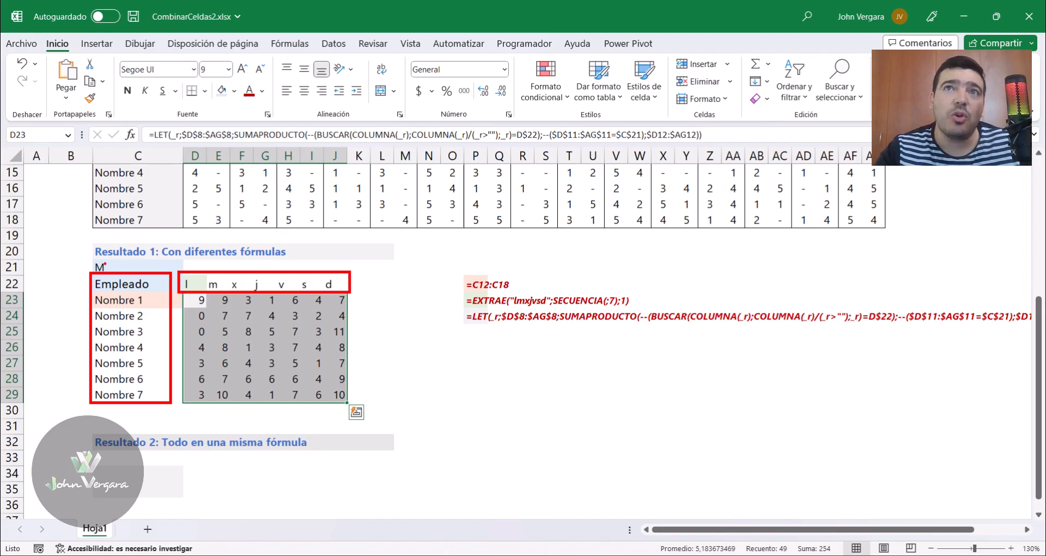
{"action": "left_click_drag", "start_coordinate": [88, 266], "coordinate": [52, 245]}
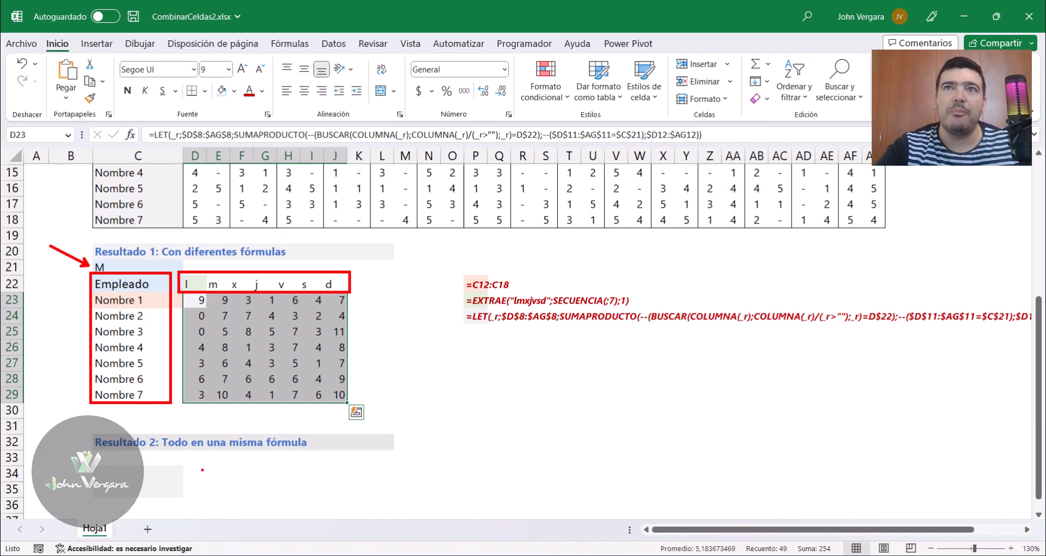
{"action": "key", "text": "Escape"}
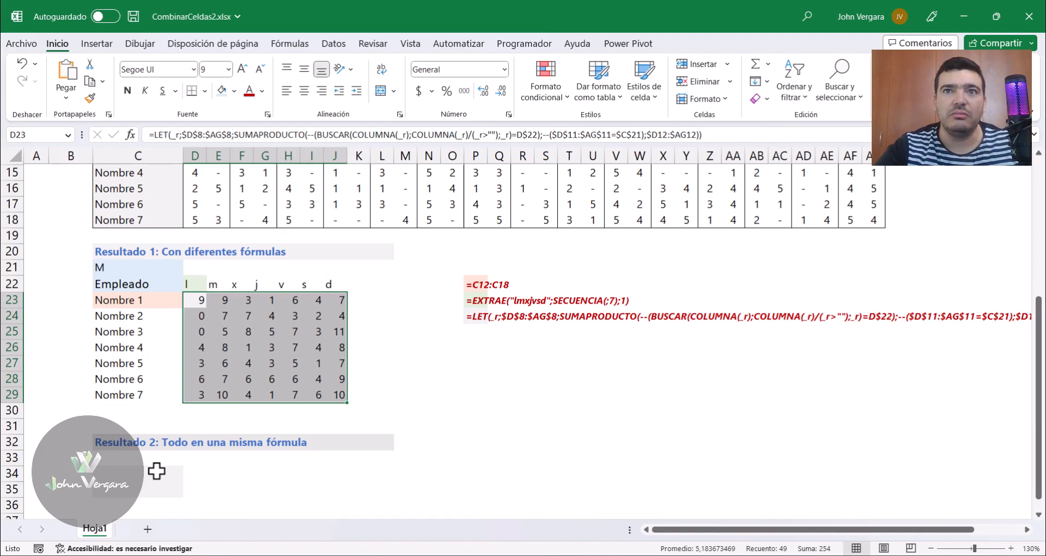
{"action": "left_click", "coordinate": [133, 485]}
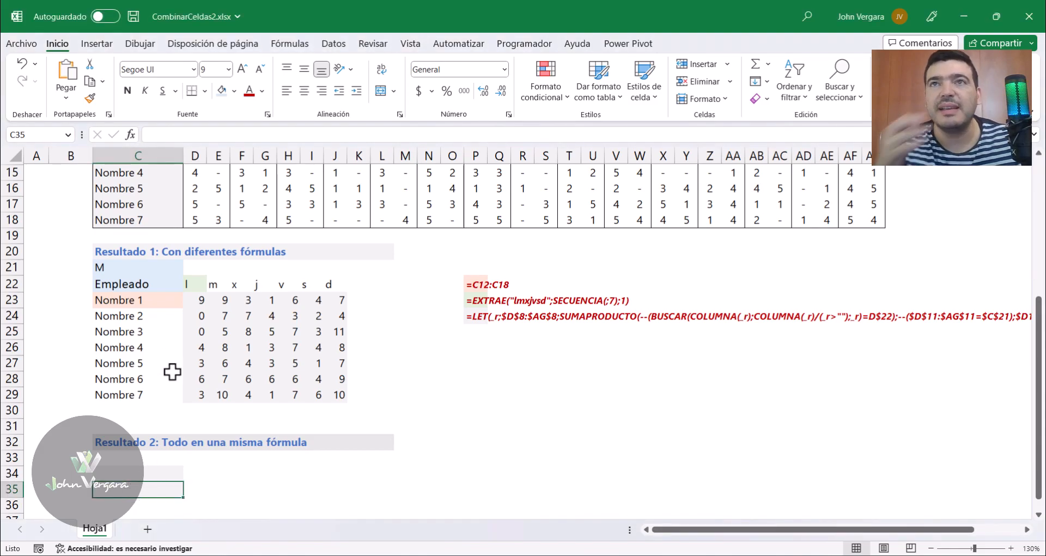
Step: Clear the collected clipboard items and copy the text of the LET formula in D23
{"action": "left_click", "coordinate": [200, 299]}
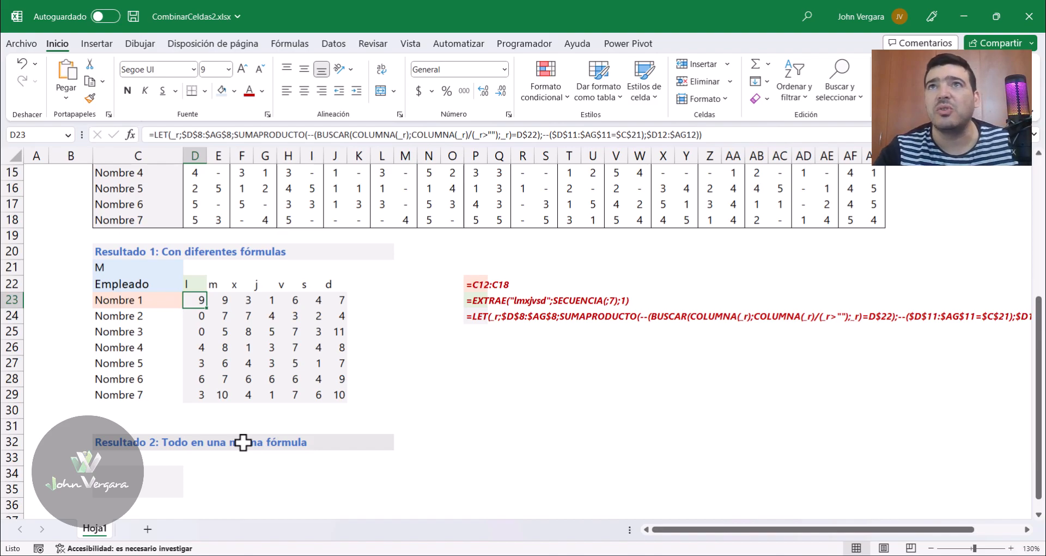
{"action": "left_click_drag", "start_coordinate": [719, 134], "coordinate": [111, 131]}
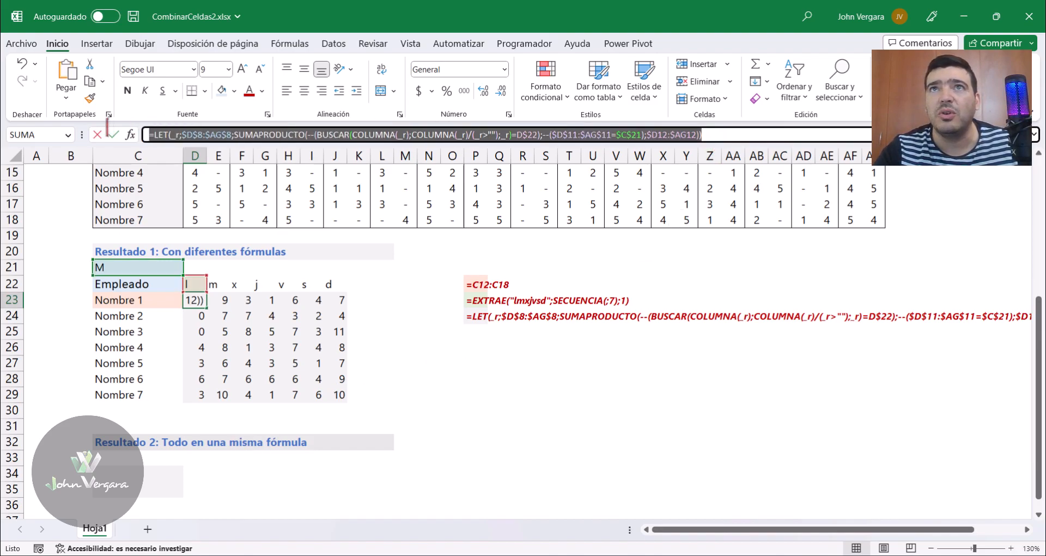
{"action": "key", "text": "ctrl+c"}
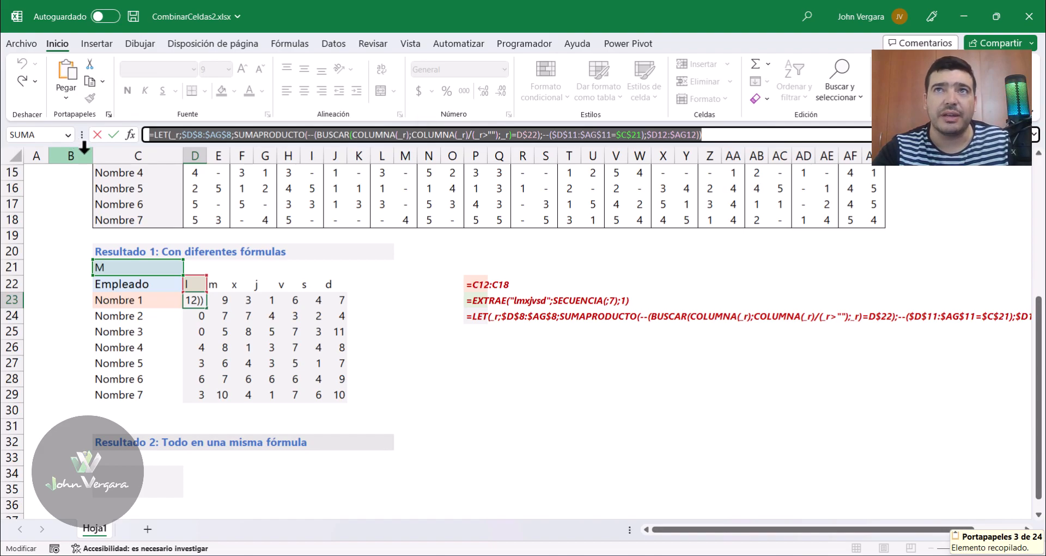
{"action": "key", "text": "ctrl+c"}
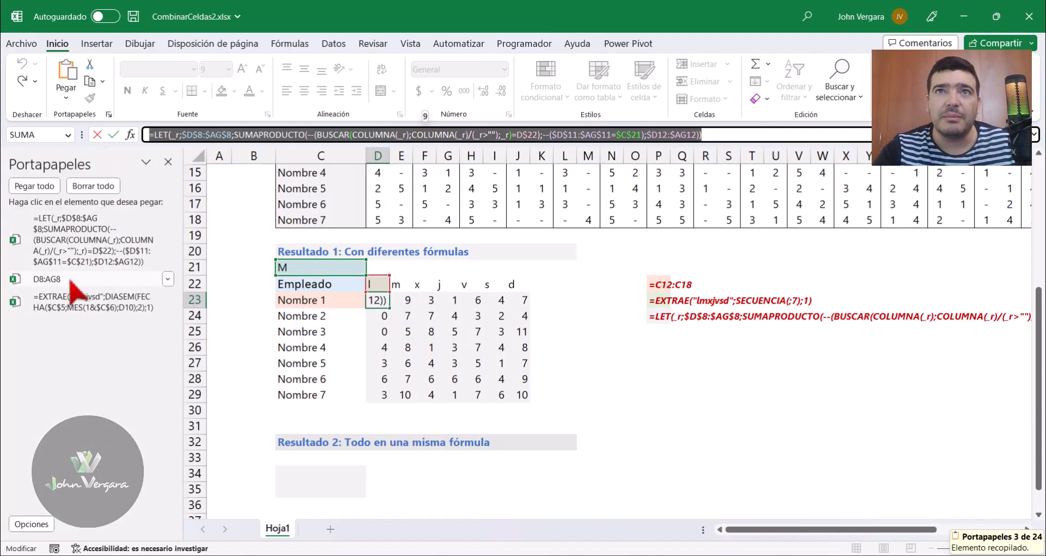
{"action": "left_click", "coordinate": [104, 186]}
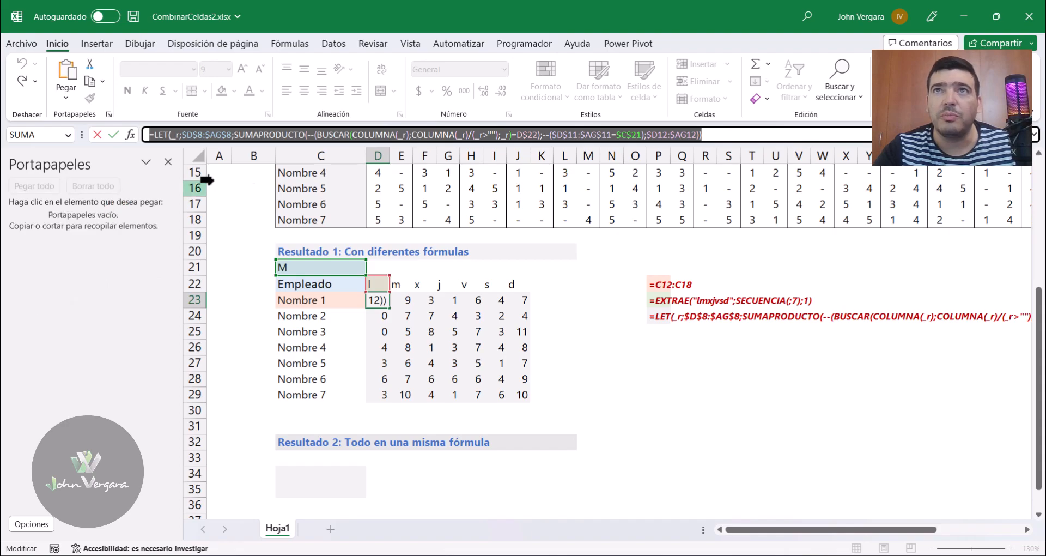
{"action": "key", "text": "ctrl+c"}
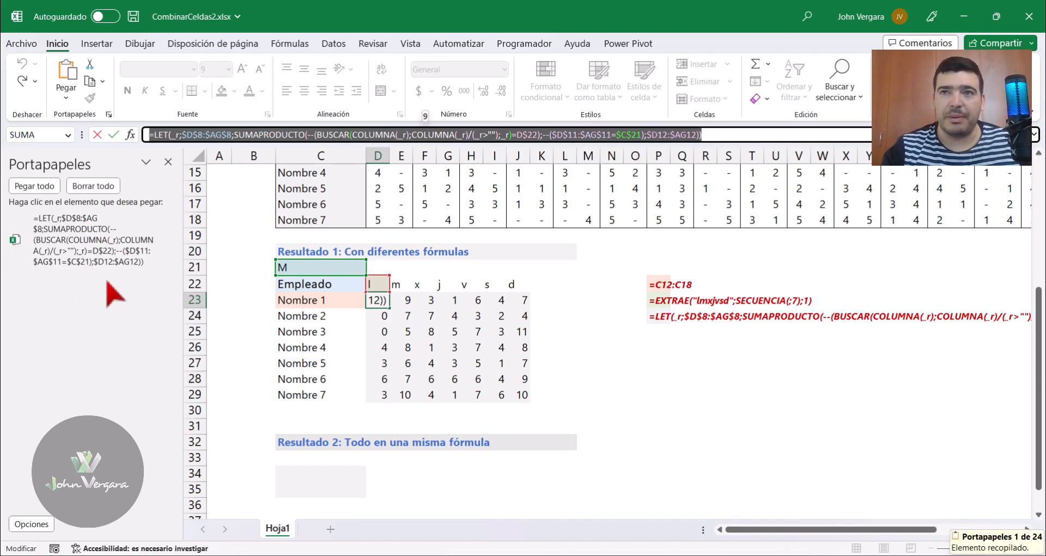
{"action": "left_click", "coordinate": [327, 489]}
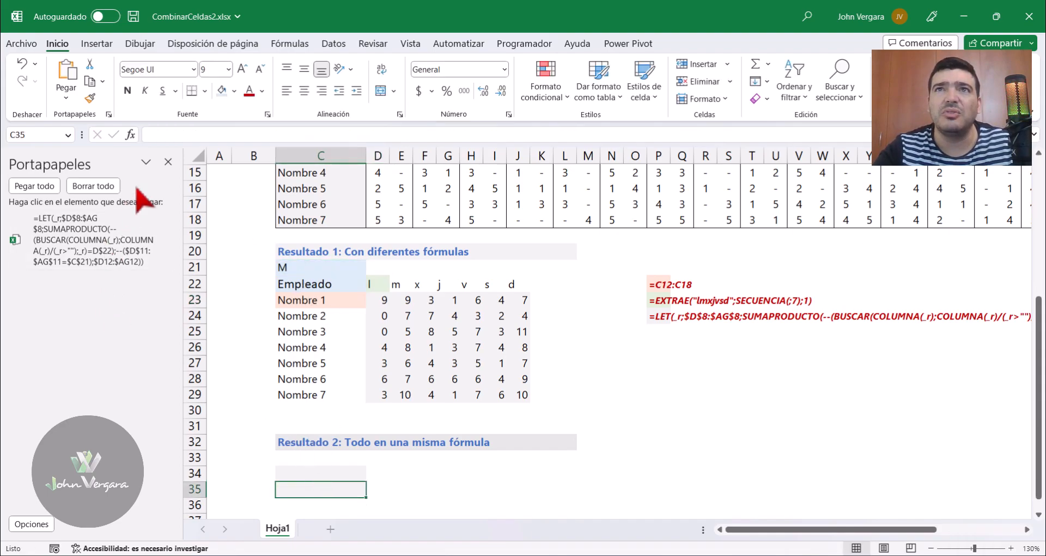
{"action": "left_click", "coordinate": [168, 162]}
Step: Enter the unchanged D23 LET formula in C35, under the heading Resultado 2: Todo en una misma fórmula
{"action": "left_click", "coordinate": [198, 300]}
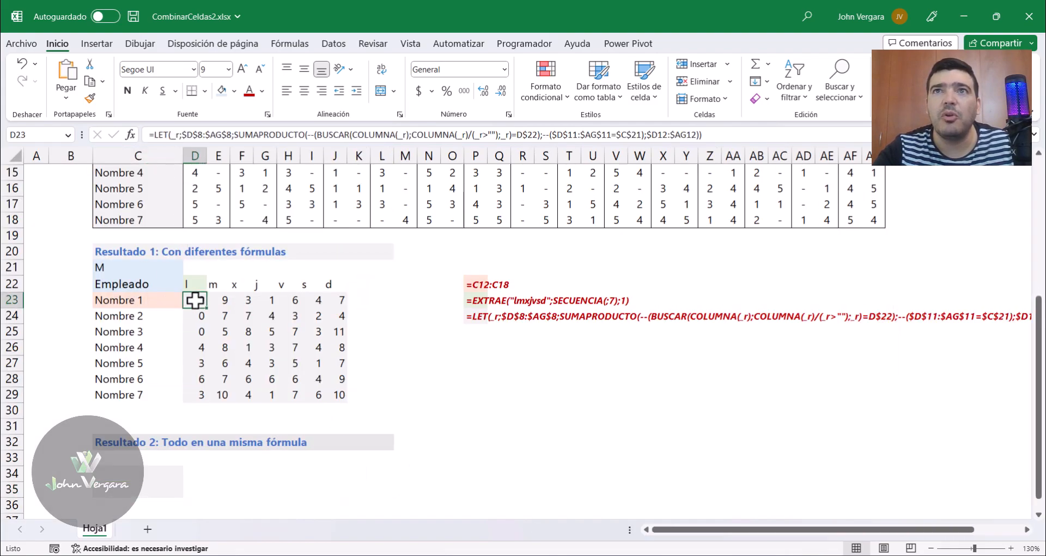
{"action": "left_click", "coordinate": [722, 137]}
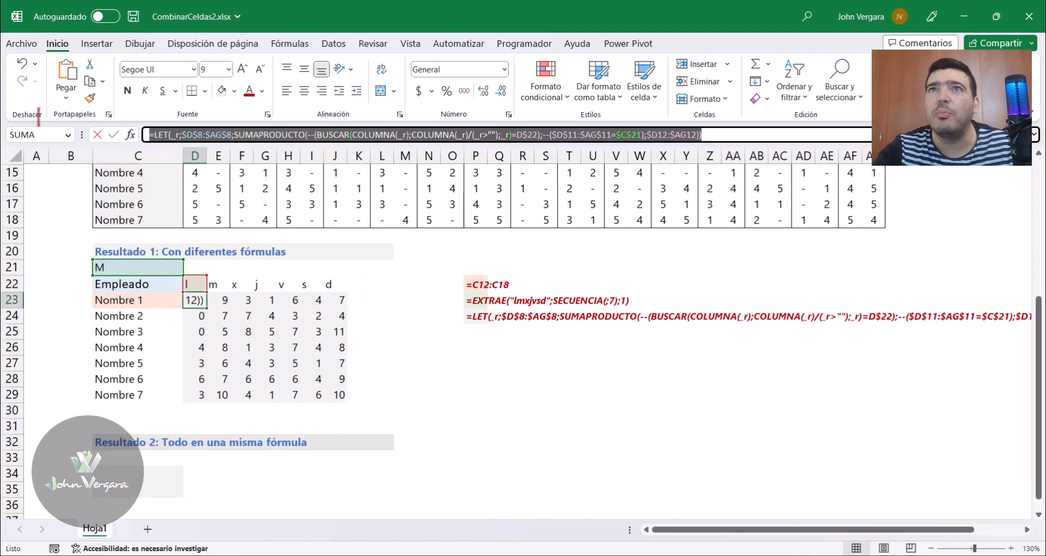
{"action": "left_click", "coordinate": [146, 490]}
{"action": "left_click", "coordinate": [151, 134]}
{"action": "key", "text": "ctrl+v"}
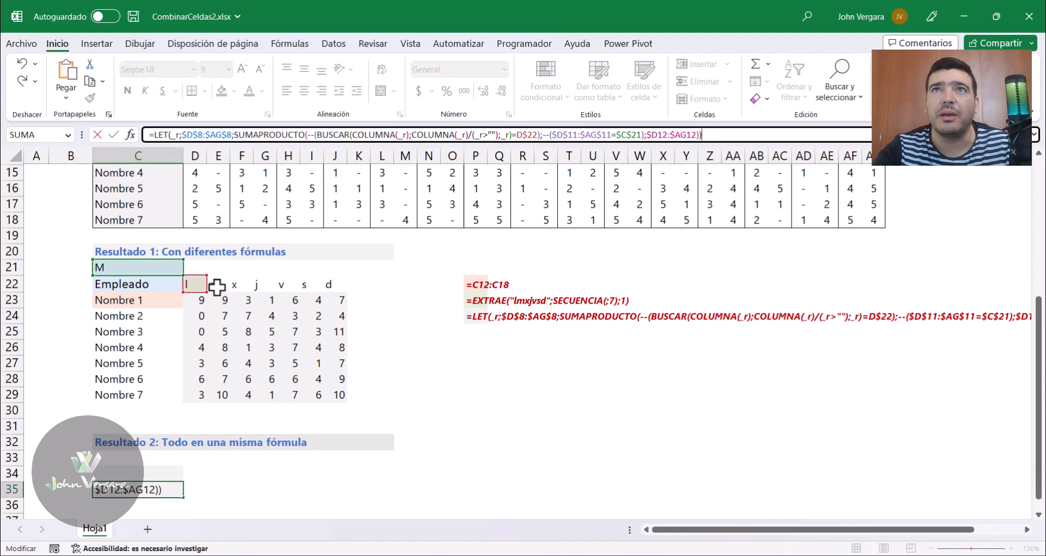
{"action": "key", "text": "ctrl+Return"}
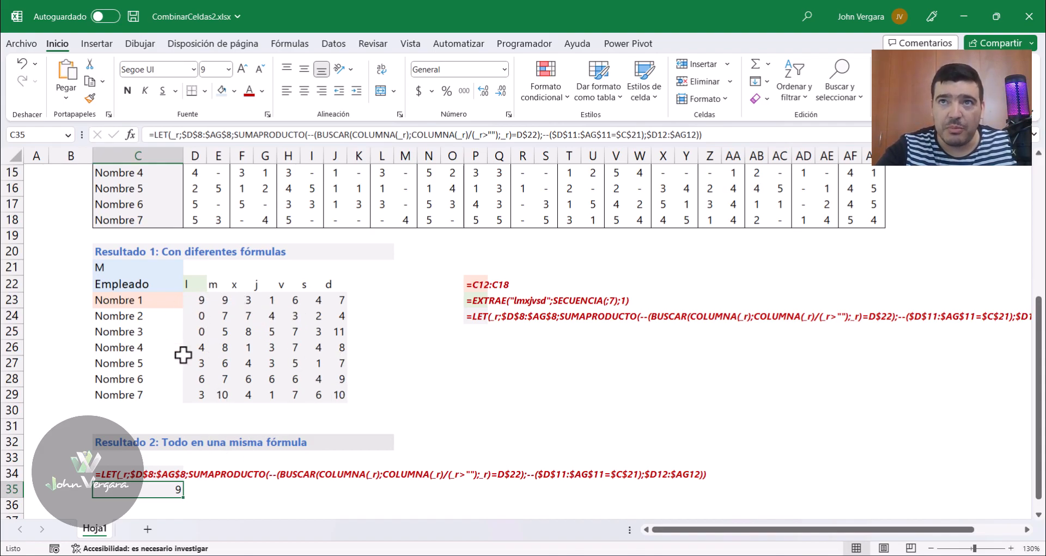
{"action": "left_click_drag", "start_coordinate": [181, 292], "coordinate": [352, 407]}
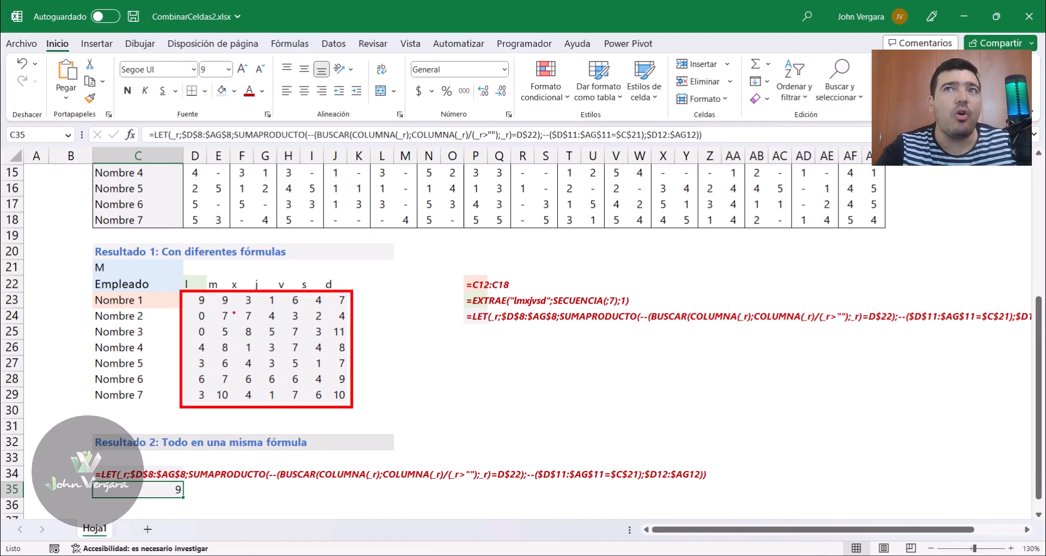
{"action": "left_click_drag", "start_coordinate": [180, 280], "coordinate": [367, 296]}
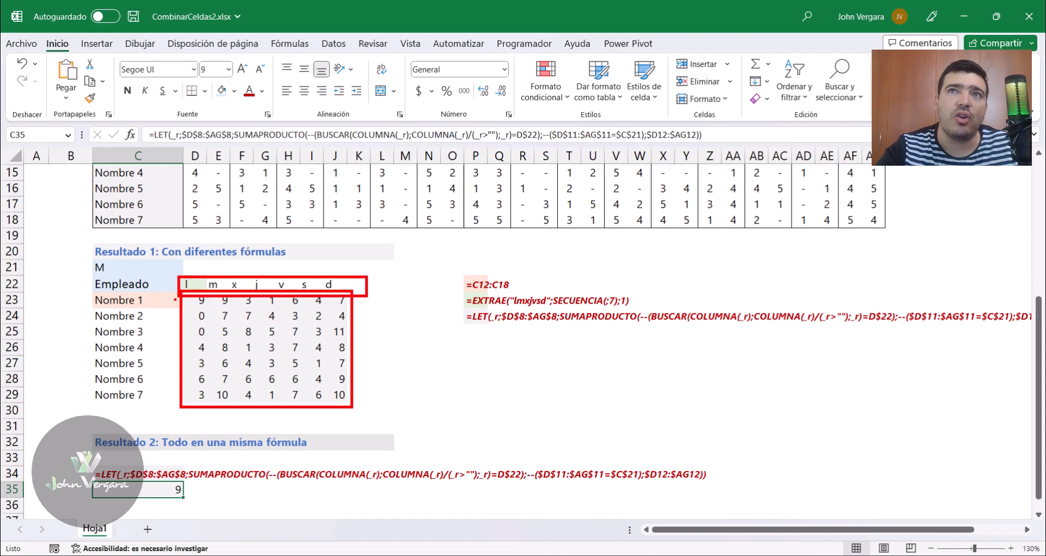
{"action": "mouse_move", "coordinate": [89, 274]}
{"action": "left_mouse_down"}
{"action": "mouse_move", "coordinate": [172, 356]}
{"action": "mouse_move", "coordinate": [176, 405]}
{"action": "left_mouse_up"}
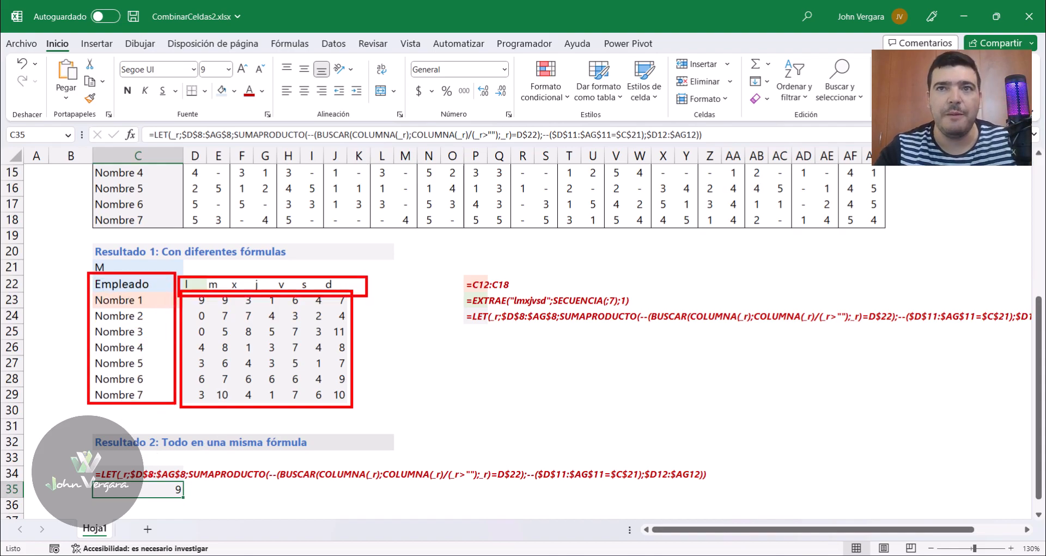
{"action": "key", "text": "Escape"}
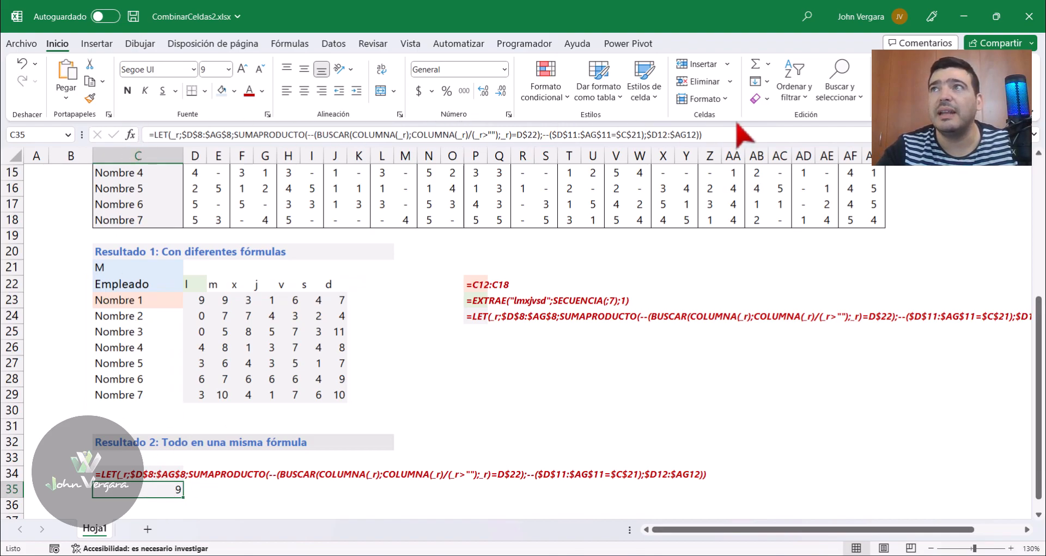
Step: Insert ARCHIVOMAKEARRAY before LET in the C35 formula, with FILAS(C12:C18) as its rows argument
{"action": "left_click", "coordinate": [155, 135]}
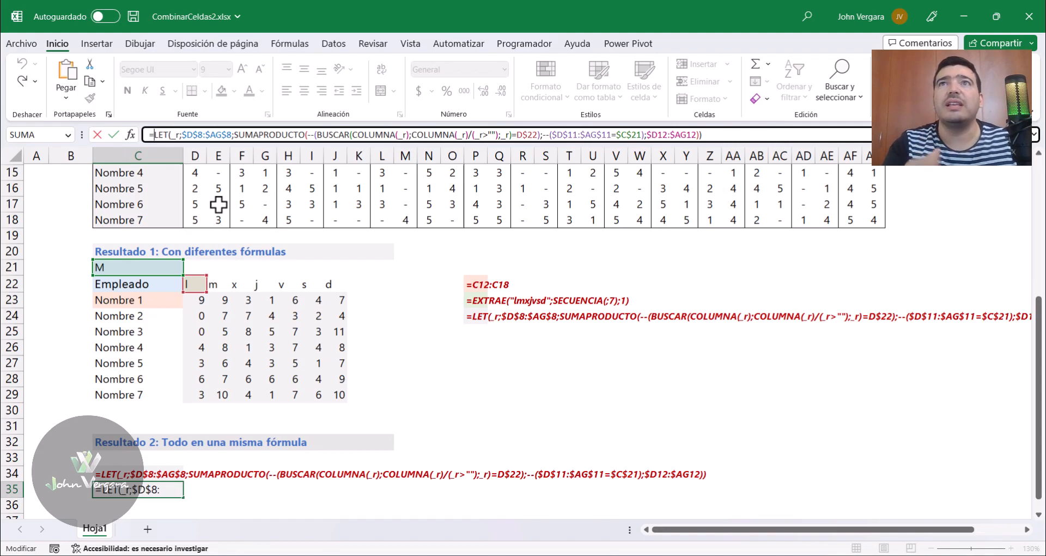
{"action": "type", "text": "ARCHIVOM"}
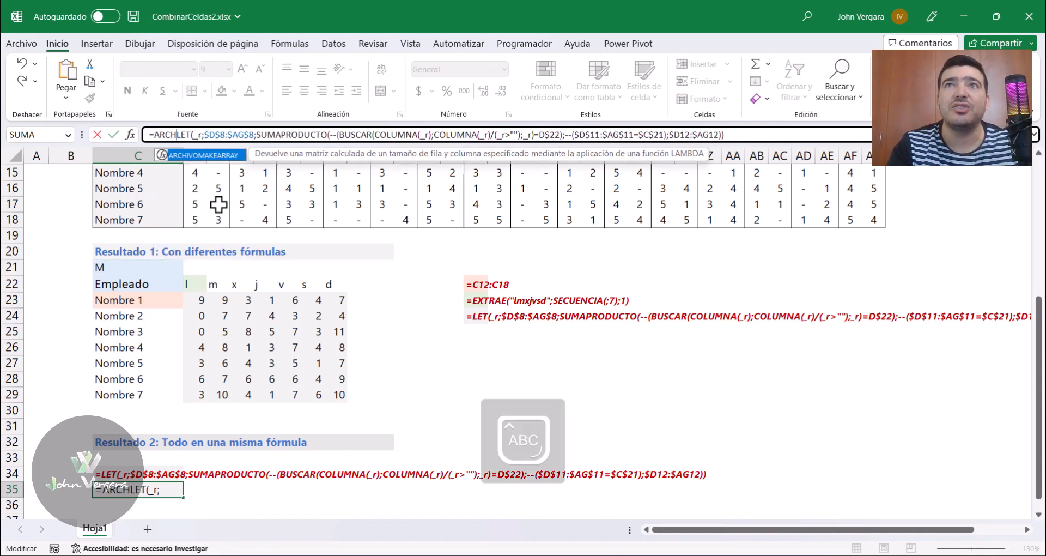
{"action": "key", "text": "Tab"}
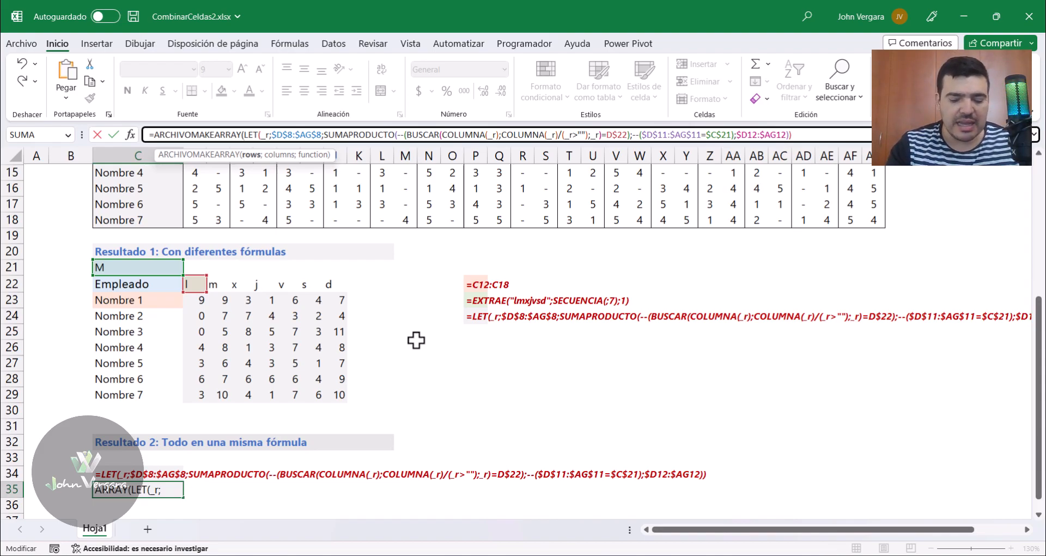
{"action": "type", "text": "FILAS("}
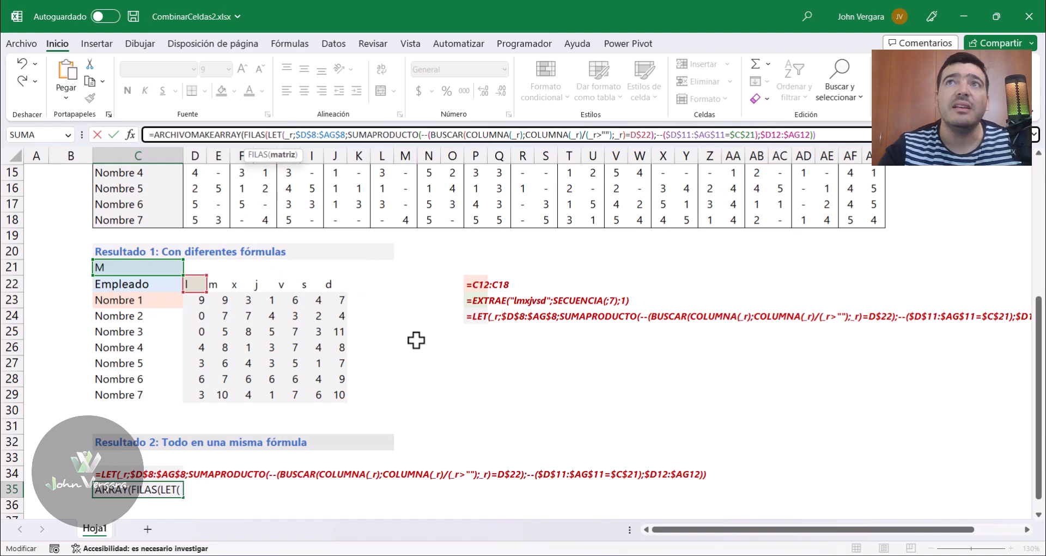
{"action": "scroll", "coordinate": [282, 311], "scroll_direction": "up", "scroll_amount": 1}
{"action": "scroll", "coordinate": [282, 312], "scroll_direction": "up", "scroll_amount": 1}
{"action": "left_click_drag", "start_coordinate": [147, 220], "coordinate": [145, 313]}
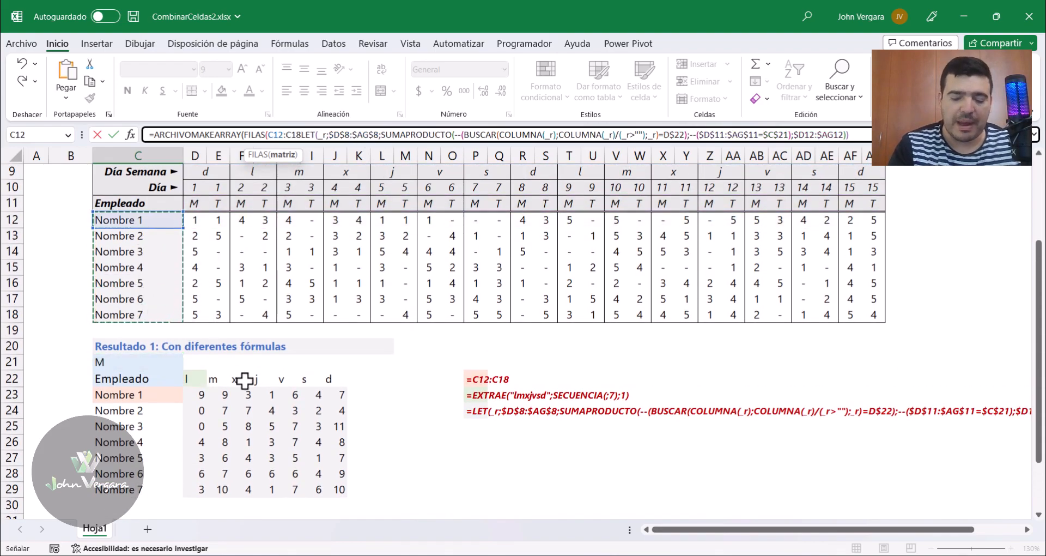
{"action": "type", "text": ")"}
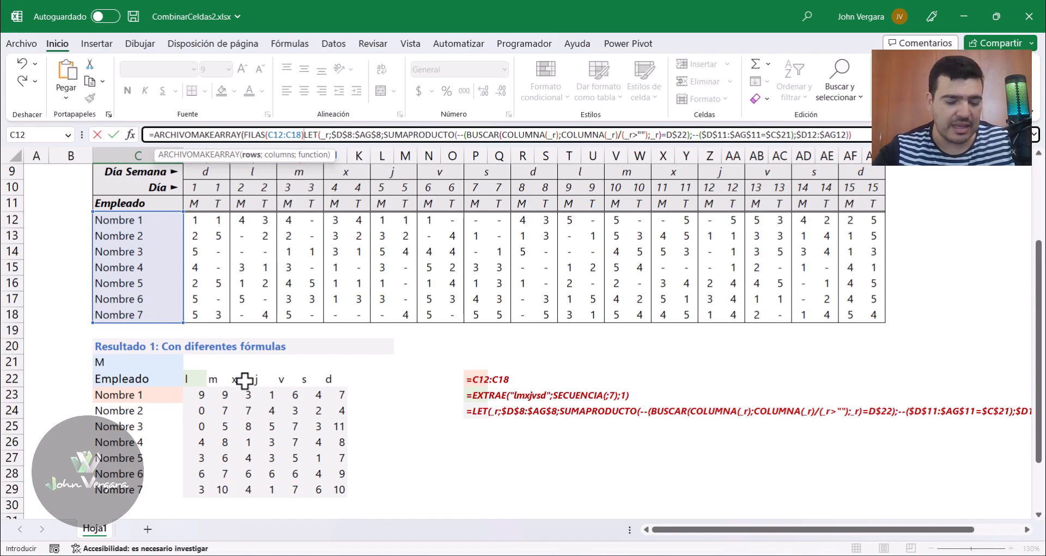
{"action": "left_click_drag", "start_coordinate": [253, 162], "coordinate": [178, 241]}
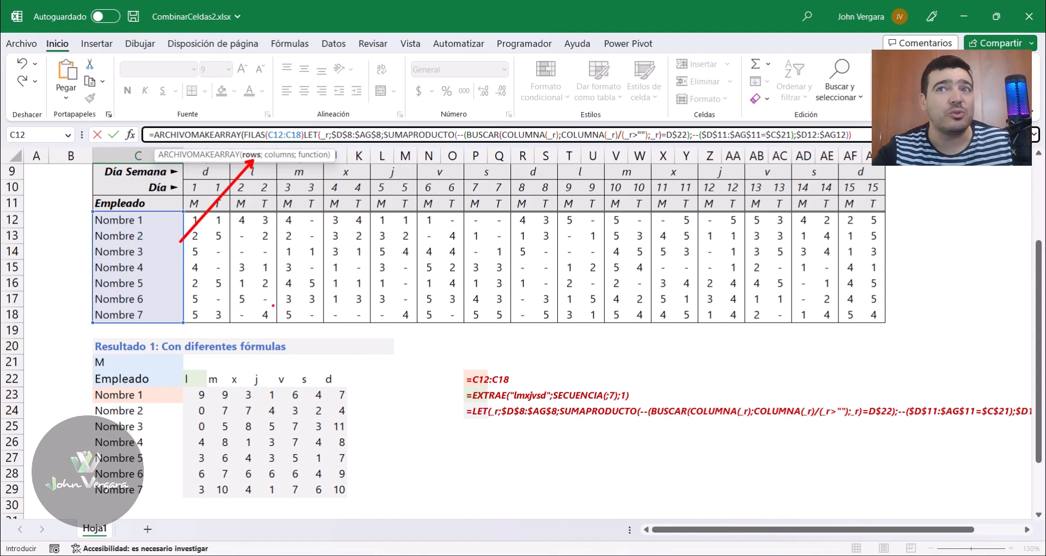
{"action": "left_click_drag", "start_coordinate": [190, 385], "coordinate": [355, 502]}
{"action": "left_click_drag", "start_coordinate": [349, 375], "coordinate": [189, 371]}
{"action": "left_click_drag", "start_coordinate": [377, 497], "coordinate": [376, 388]}
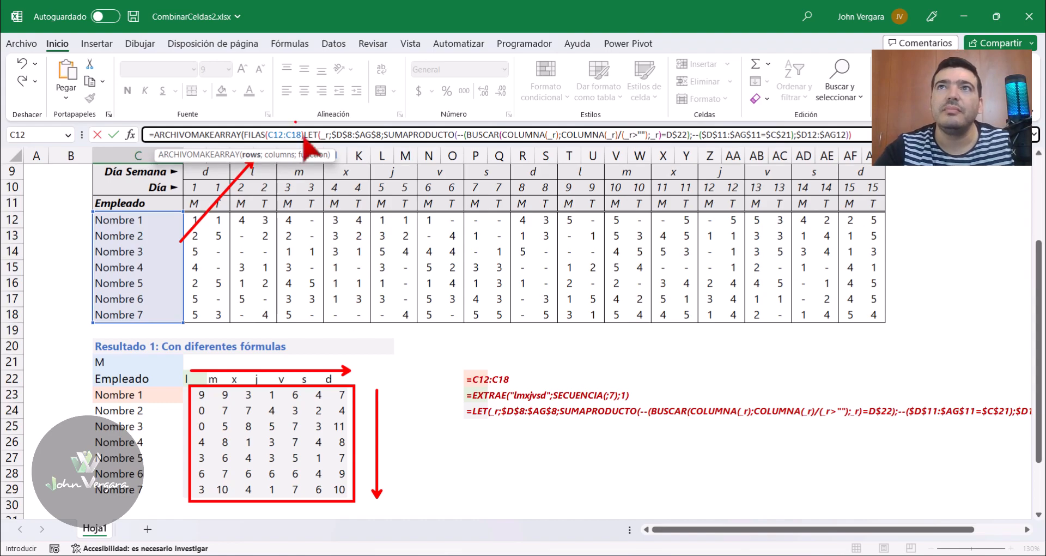
{"action": "key", "text": "Escape"}
Step: Give ARCHIVOMAKEARRAY in C35 a columns argument of 7, leaving the LET expression in the function argument
{"action": "type", "text": ";"}
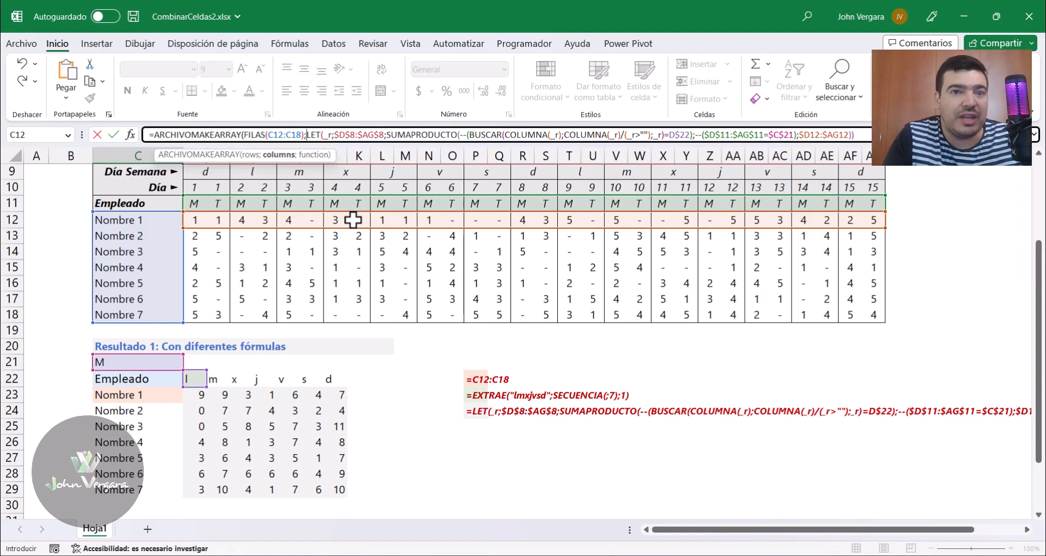
{"action": "type", "text": "7"}
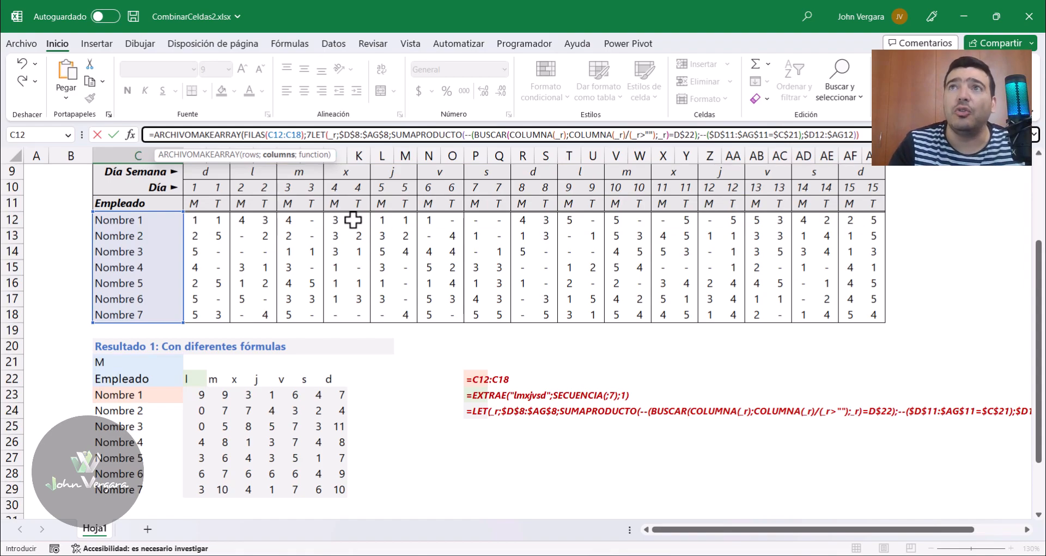
{"action": "type", "text": ";"}
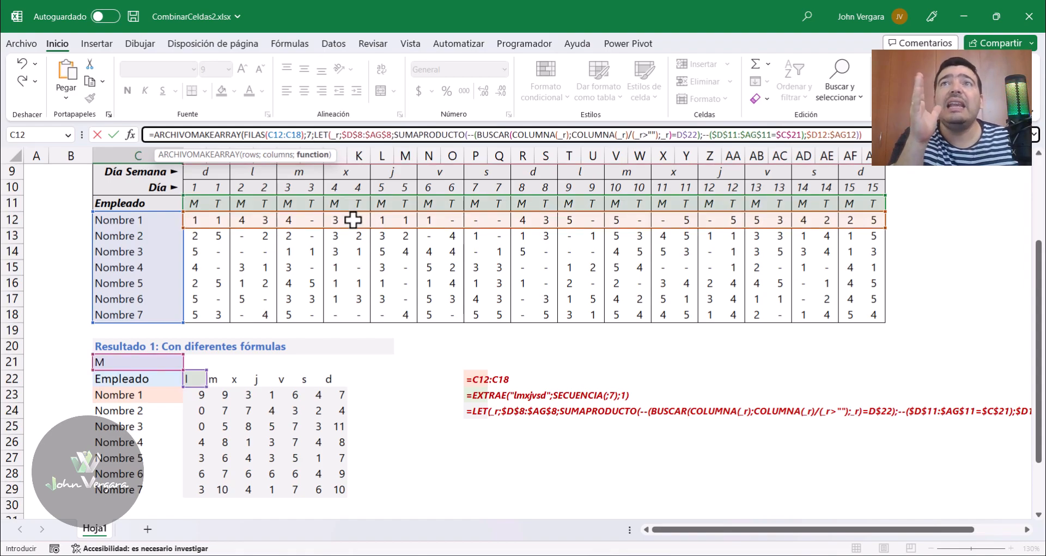
Step: Insert a LAMBDA with the parameters f and c before the inner LET as ARCHIVOMAKEARRAY's function argument in C35
{"action": "type", "text": "LAMBDA("}
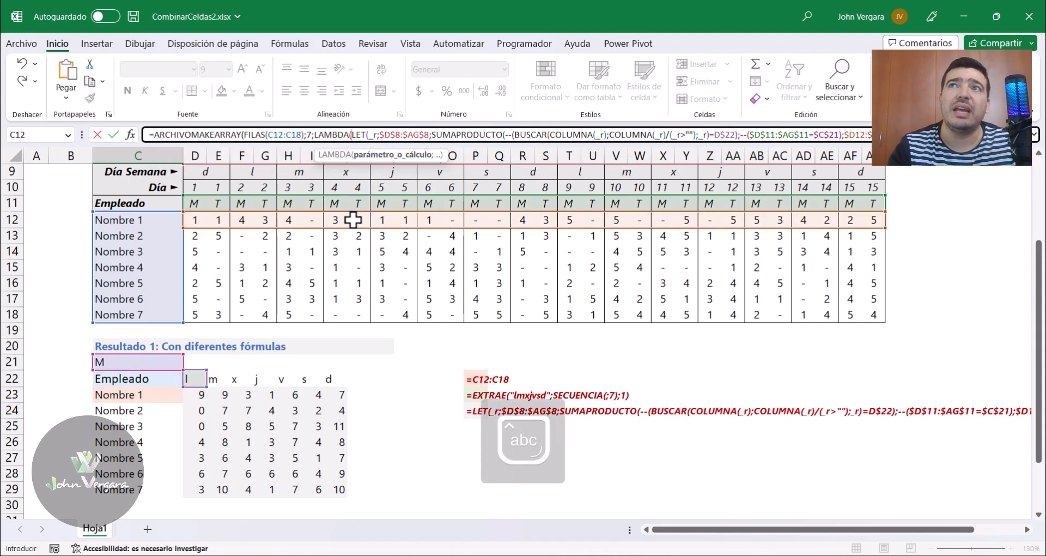
{"action": "left_click_drag", "start_coordinate": [310, 134], "coordinate": [243, 134]}
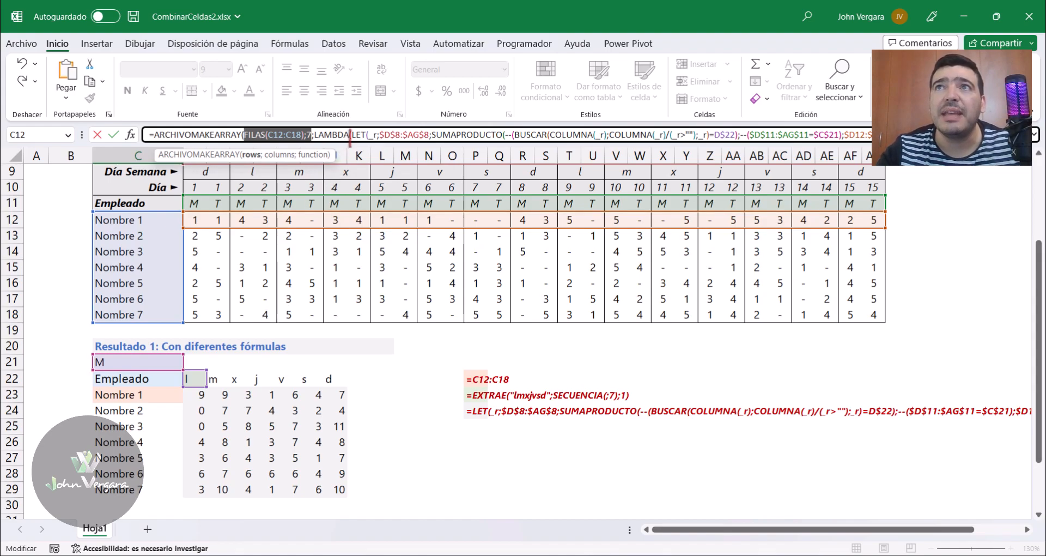
{"action": "left_click", "coordinate": [357, 135]}
{"action": "type", "text": "f"}
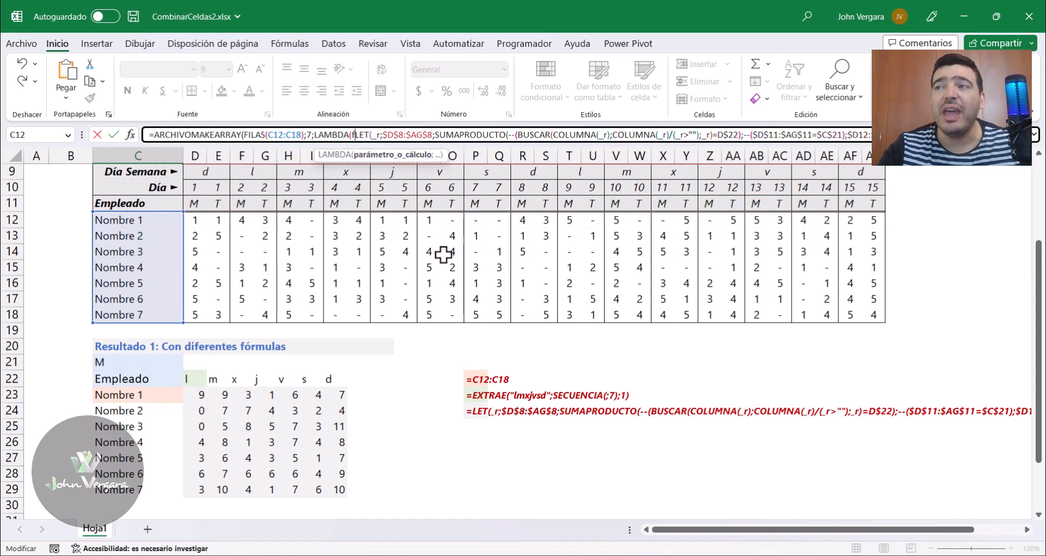
{"action": "type", "text": ";c"}
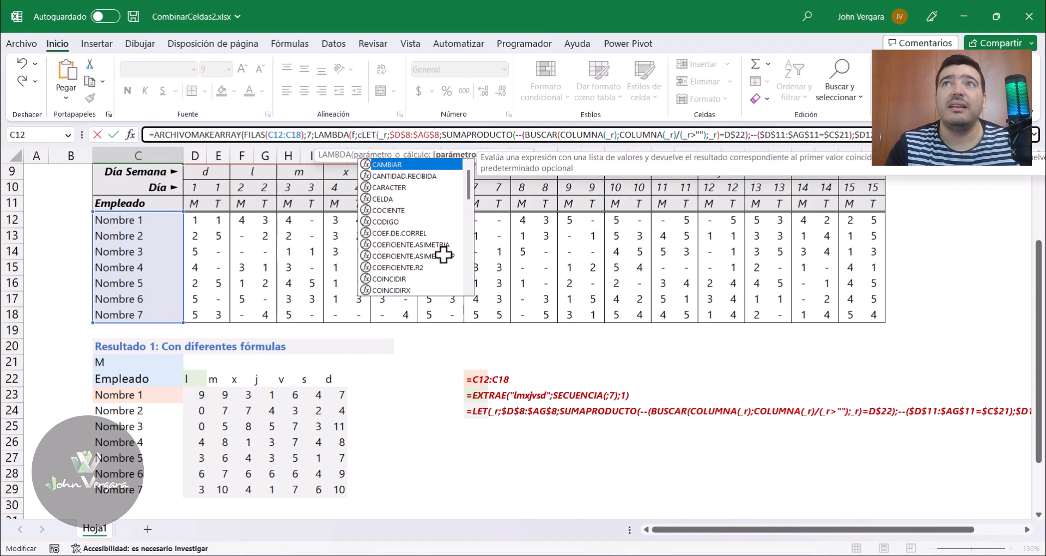
{"action": "type", "text": ";"}
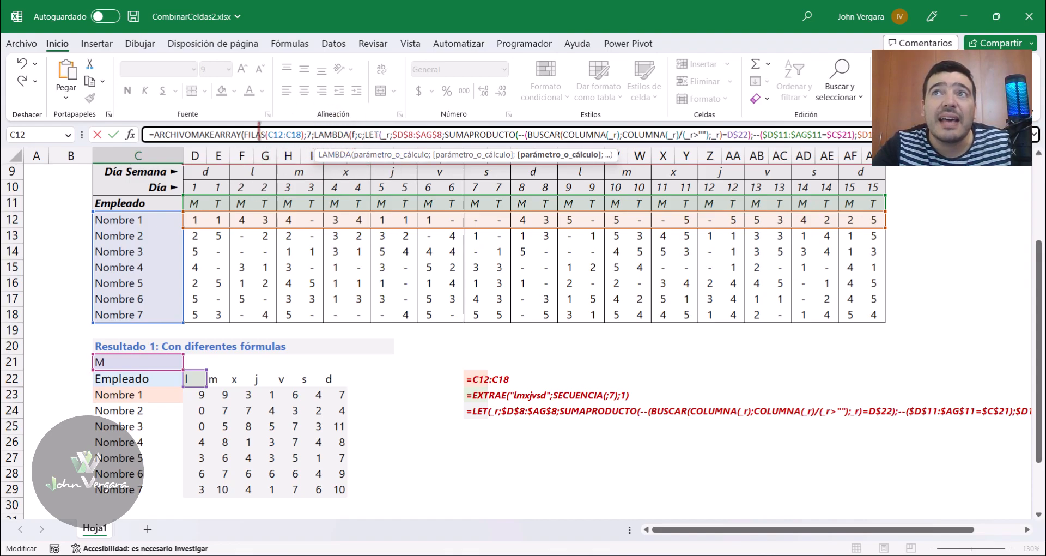
{"action": "double_click", "coordinate": [360, 135]}
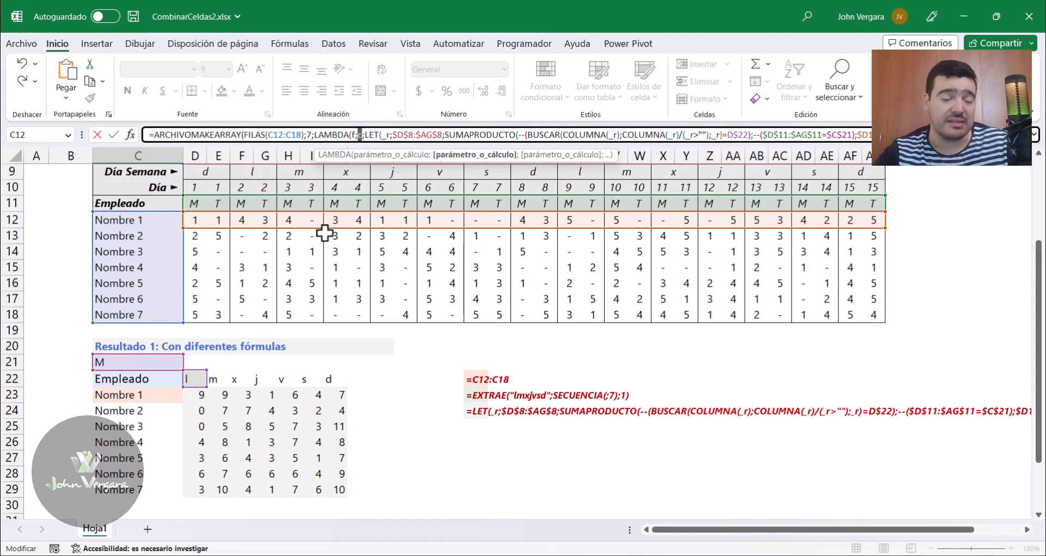
{"action": "left_click", "coordinate": [355, 134]}
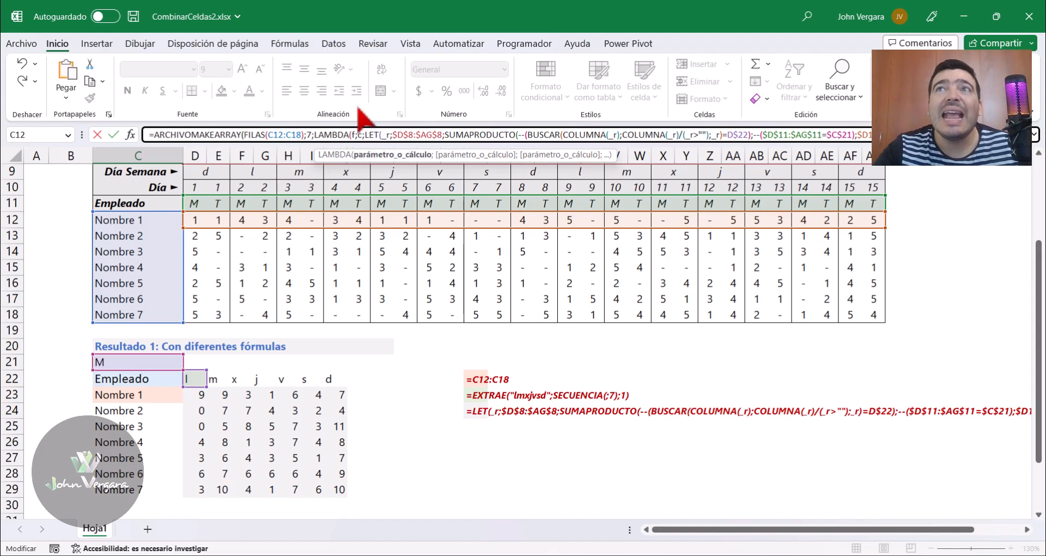
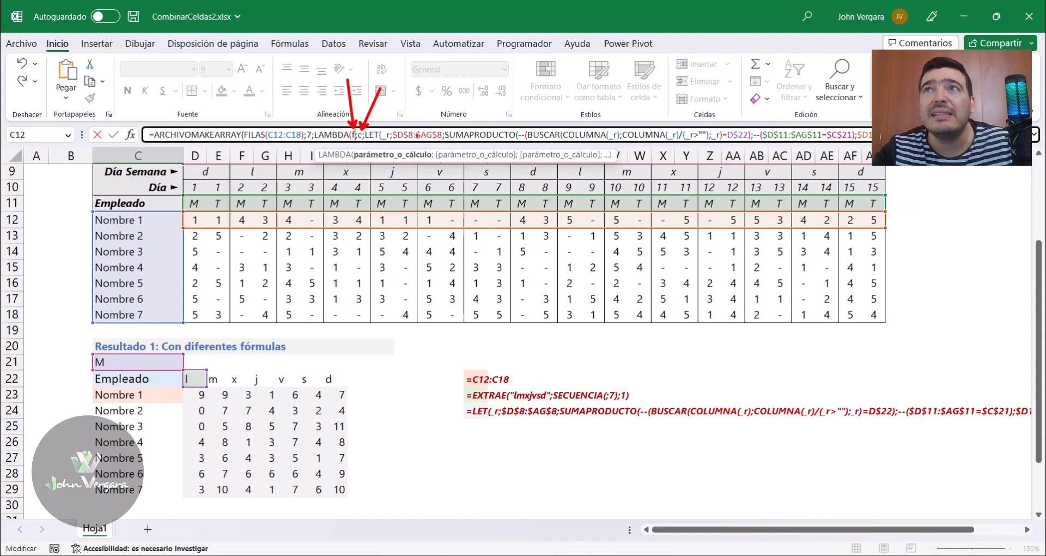
Step: Make the _r range in the inner LET of the C35 formula fully relative, as D8:AG8
{"action": "scroll", "coordinate": [439, 218], "scroll_direction": "up", "scroll_amount": 1}
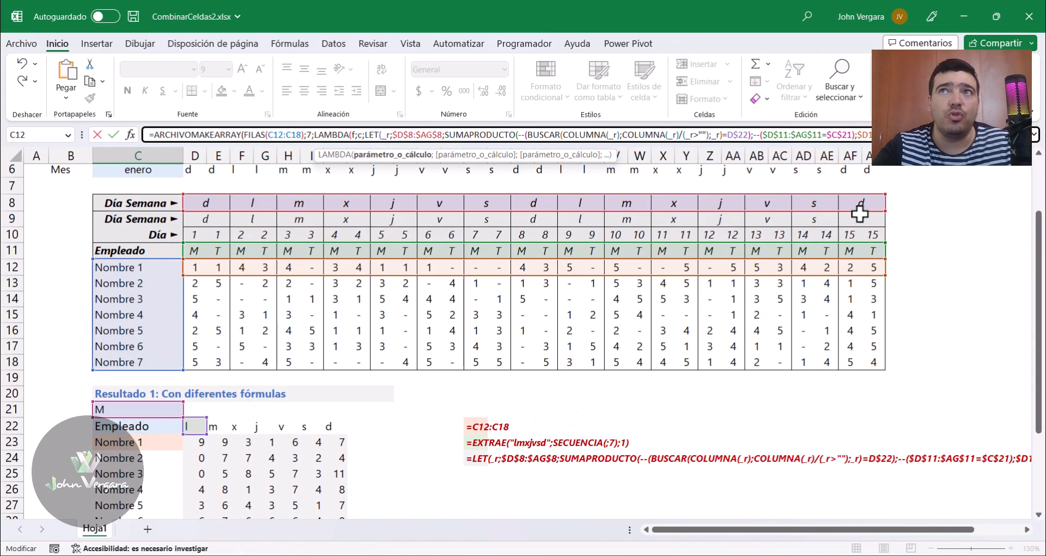
{"action": "left_click", "coordinate": [412, 135]}
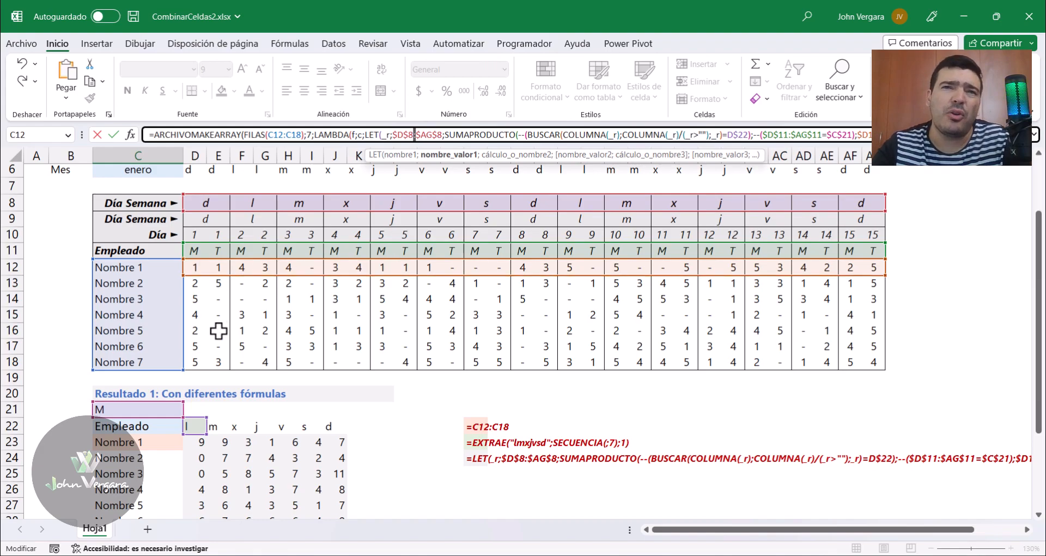
{"action": "scroll", "coordinate": [381, 194], "scroll_direction": "down", "scroll_amount": 6}
{"action": "key", "text": "F4"}
{"action": "key", "text": "F4"}
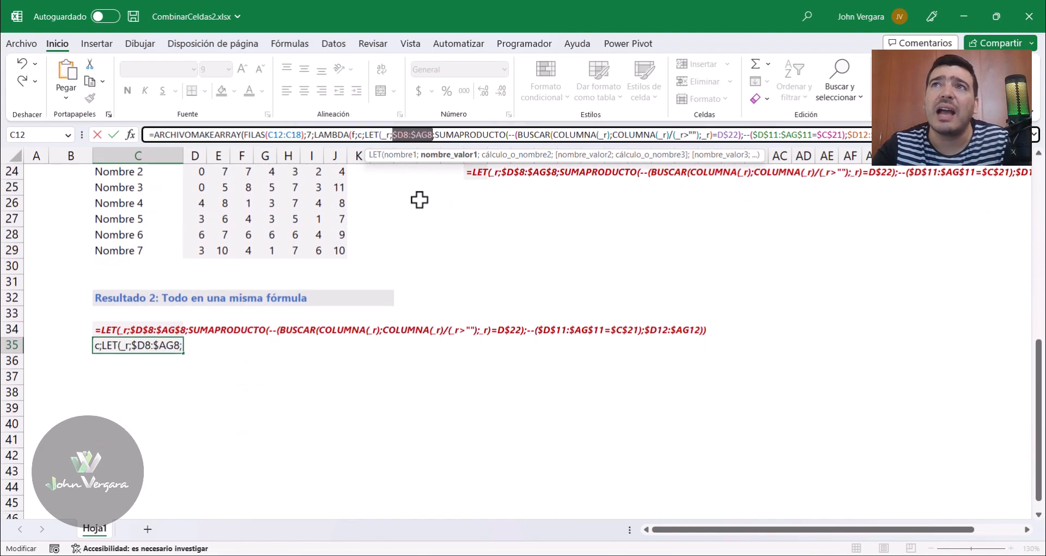
{"action": "scroll", "coordinate": [425, 229], "scroll_direction": "up", "scroll_amount": 2}
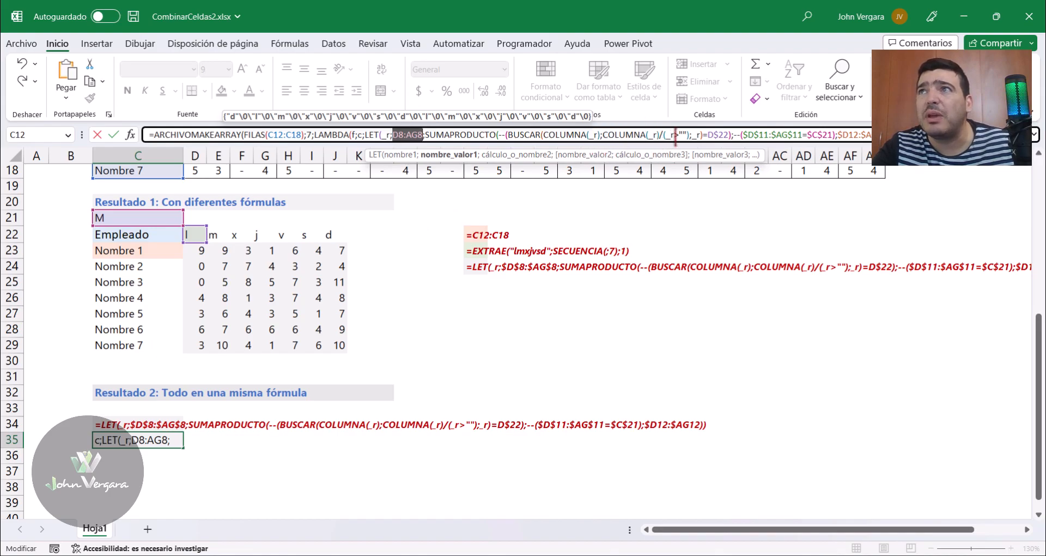
Step: Insert an outer LET before ARCHIVOMAKEARRAY in the C35 formula and declare the name _s
{"action": "left_click_drag", "start_coordinate": [728, 136], "coordinate": [707, 135]}
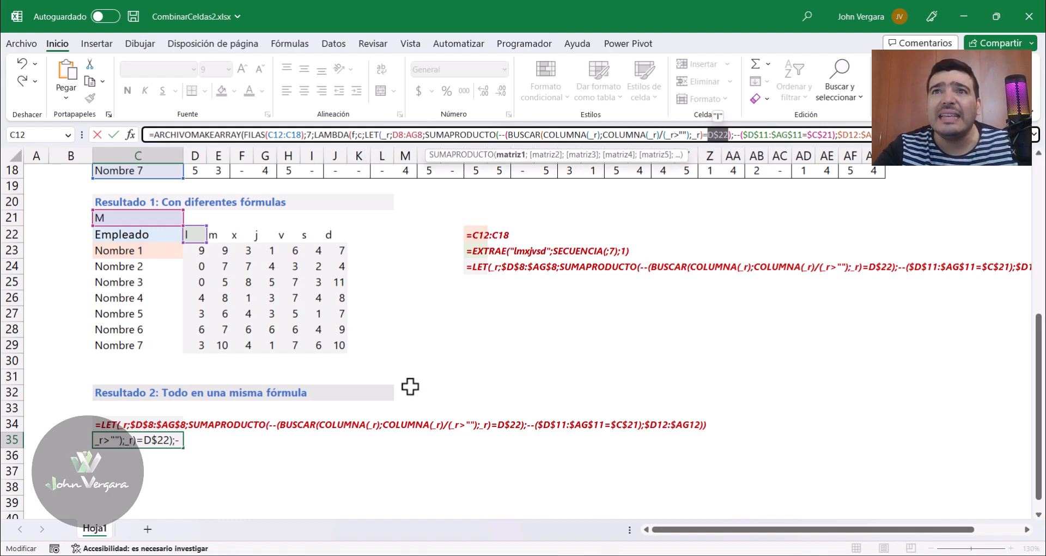
{"action": "scroll", "coordinate": [409, 385], "scroll_direction": "up", "scroll_amount": 2}
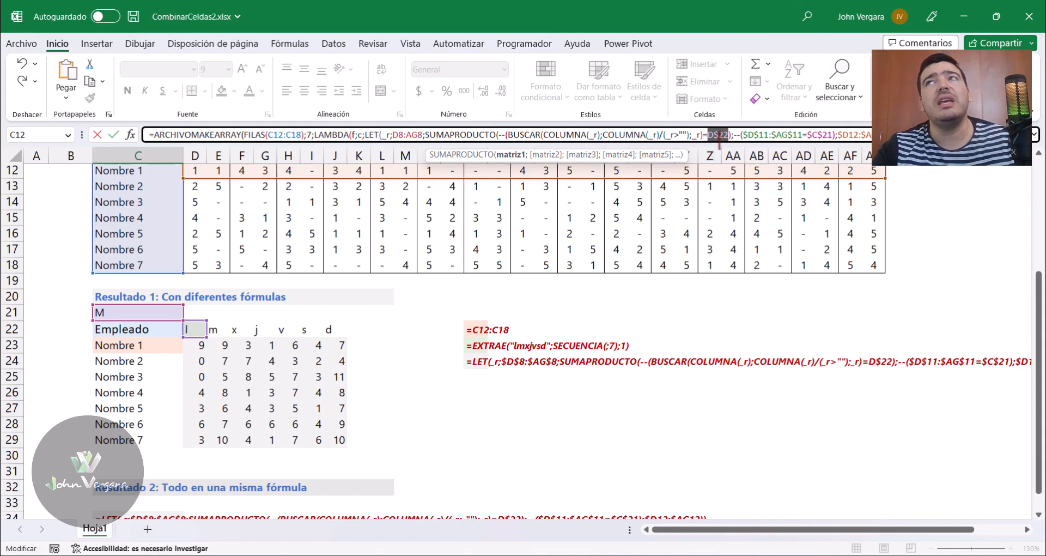
{"action": "left_click", "coordinate": [154, 135]}
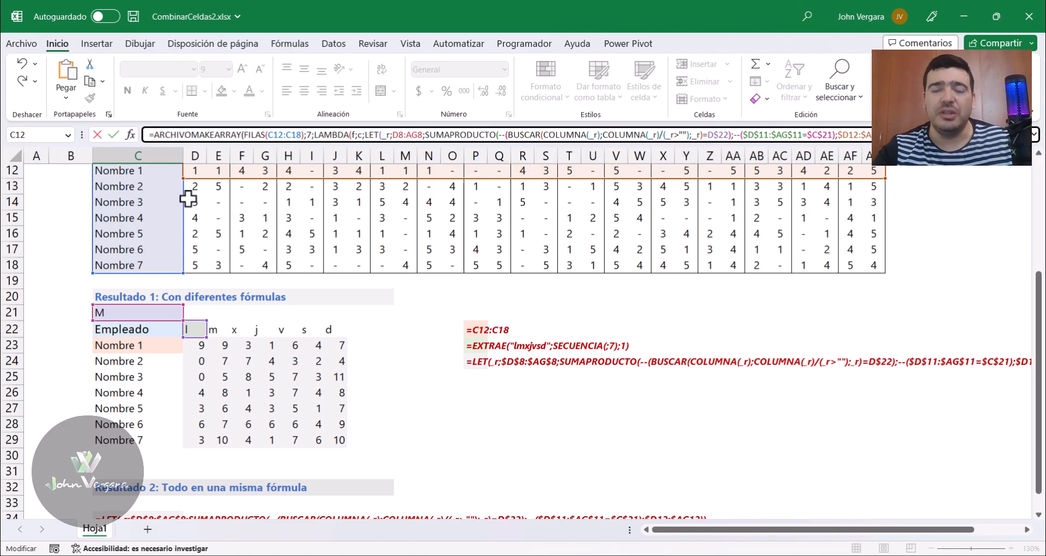
{"action": "type", "text": "LET("}
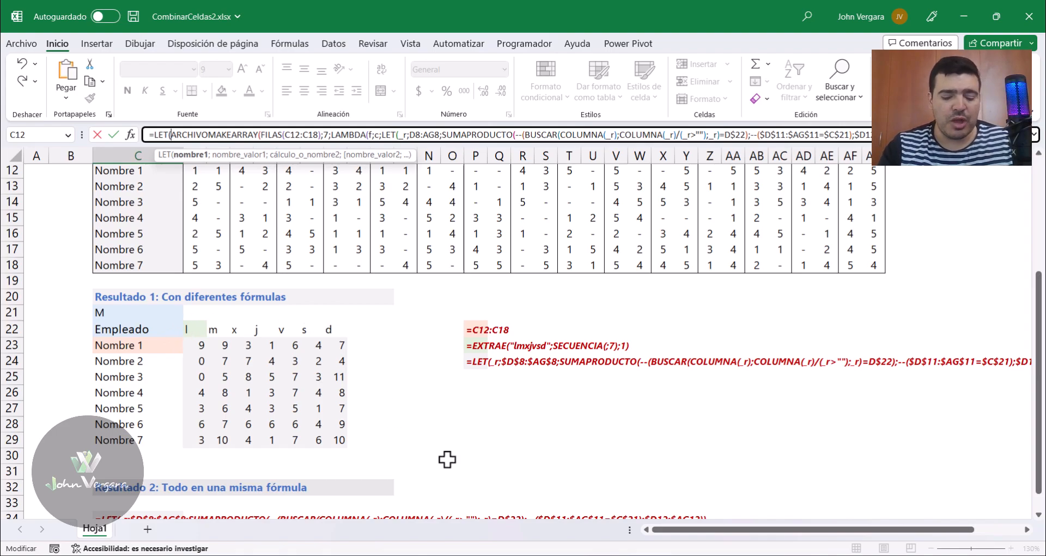
{"action": "type", "text": "_s"}
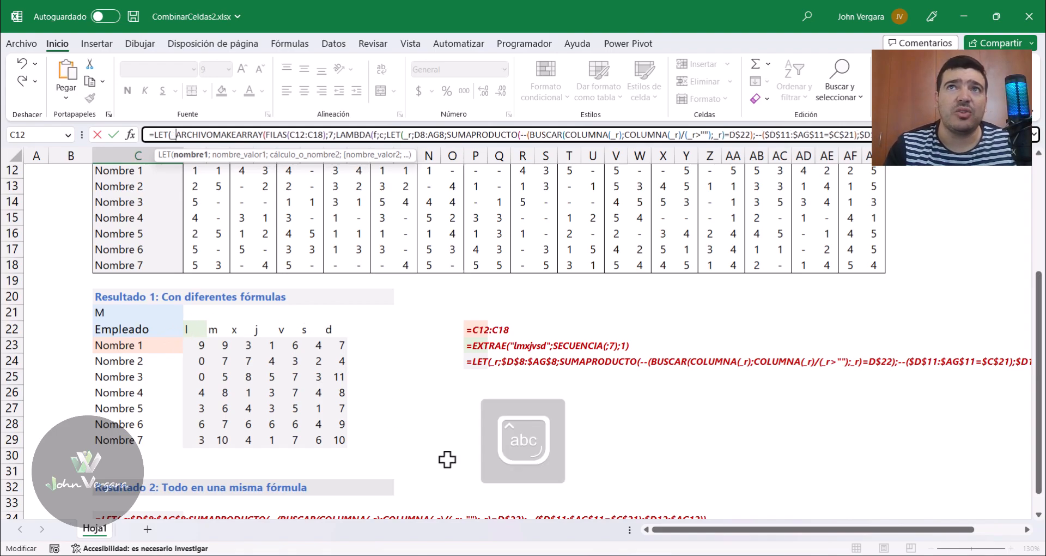
{"action": "type", "text": ";"}
Step: Define _s in the outer LET as EXTRAE("lmxjvsd";secuencia(;7);1), leaving ARCHIVOMAKEARRAY as the calculation
{"action": "key", "text": "Caps_Lock"}
{"action": "type", "text": "EXTRAE"}
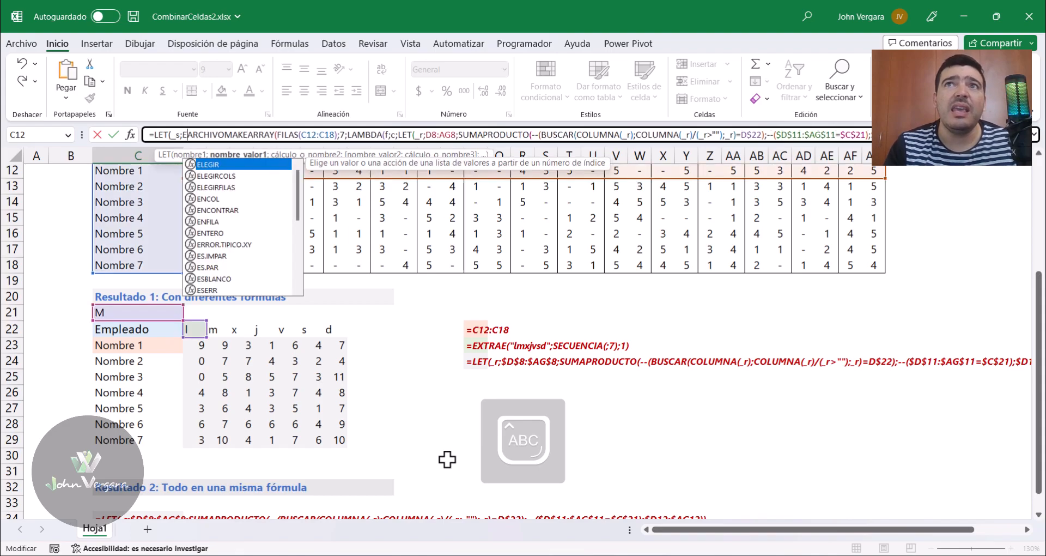
{"action": "type", "text": "("}
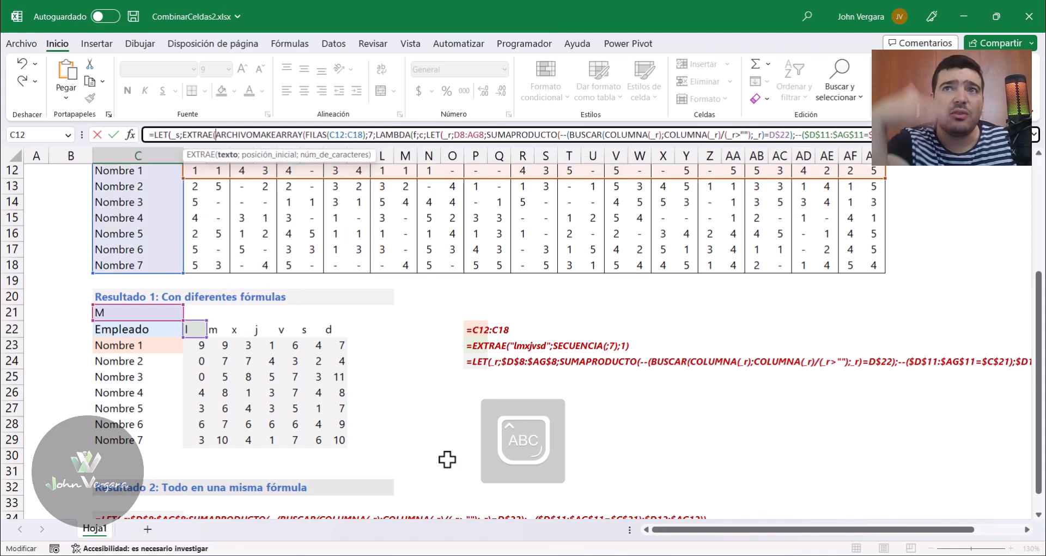
{"action": "type", "text": "\"LM"}
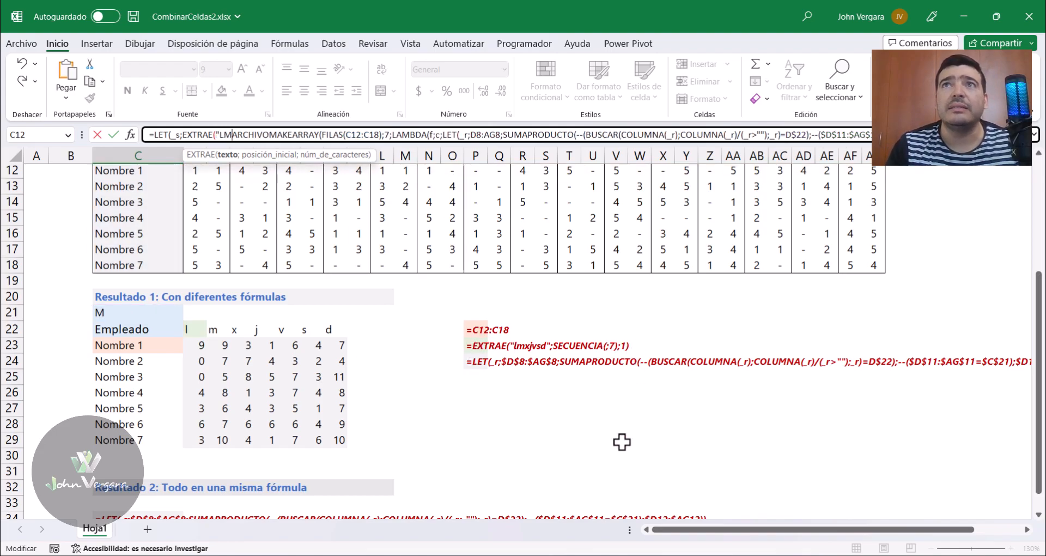
{"action": "key", "text": "Caps_Lock"}
{"action": "type", "text": "lmxjv"}
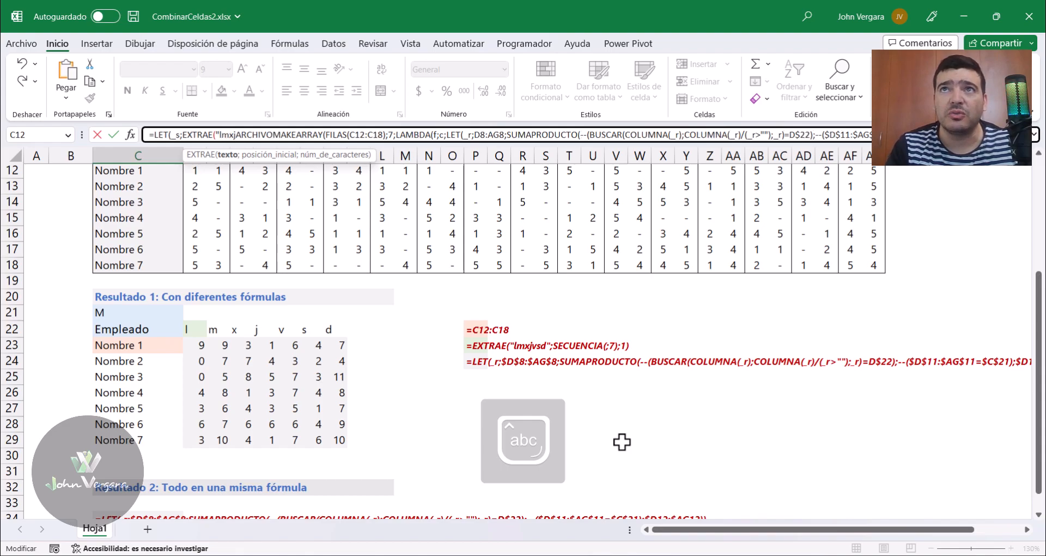
{"action": "type", "text": "sd\";"}
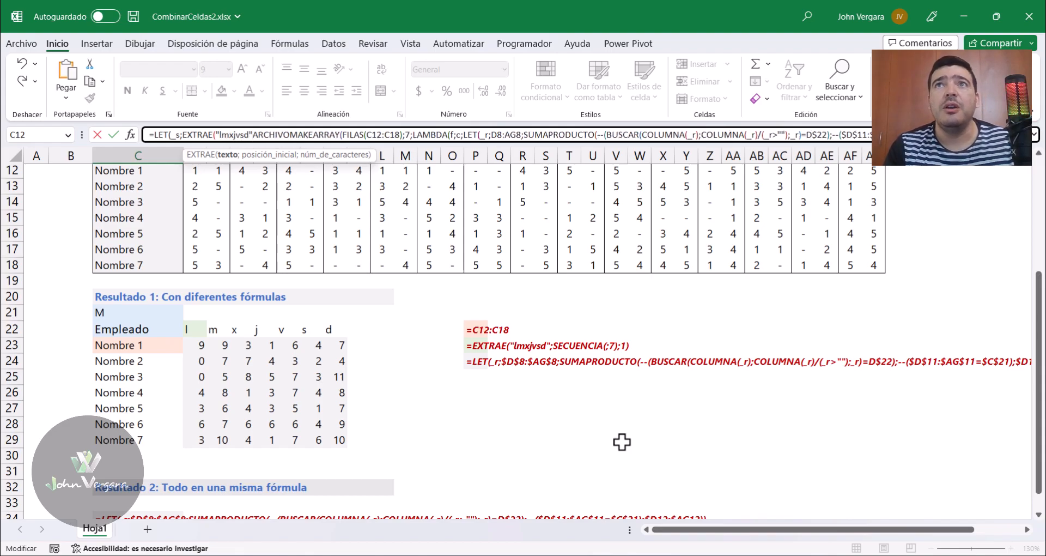
{"action": "type", "text": "secuencia(;7);1)"}
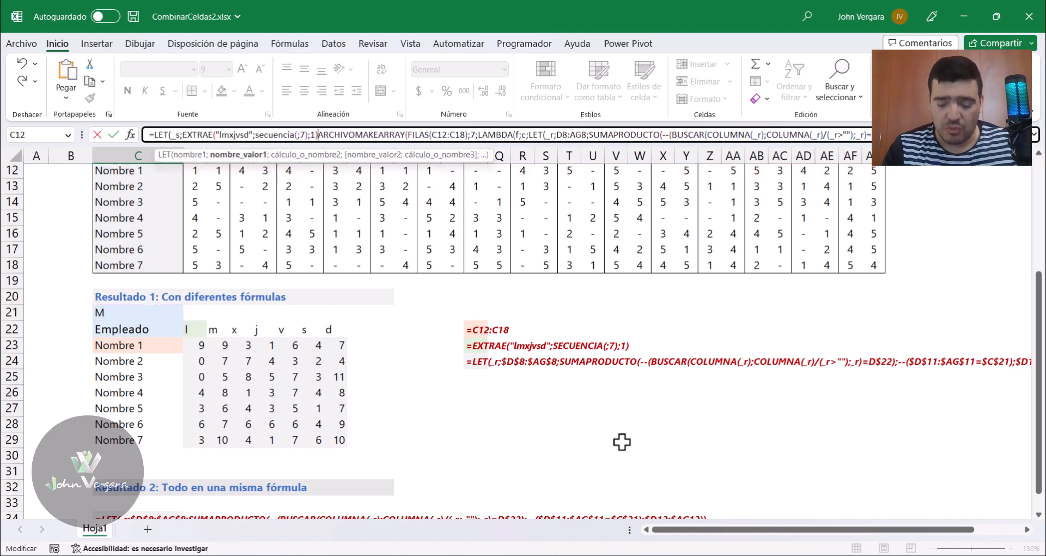
{"action": "type", "text": ";"}
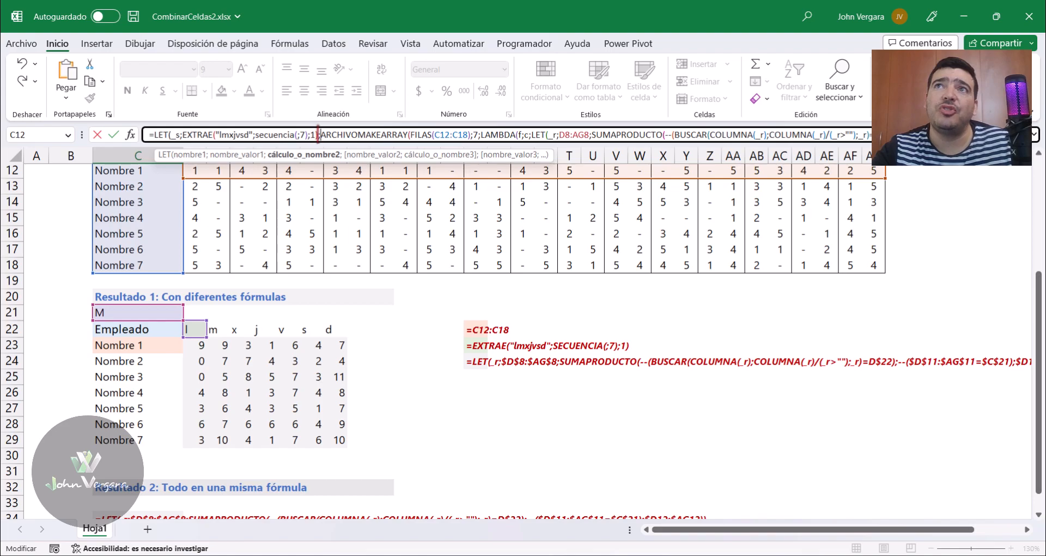
{"action": "left_click_drag", "start_coordinate": [319, 135], "coordinate": [183, 135]}
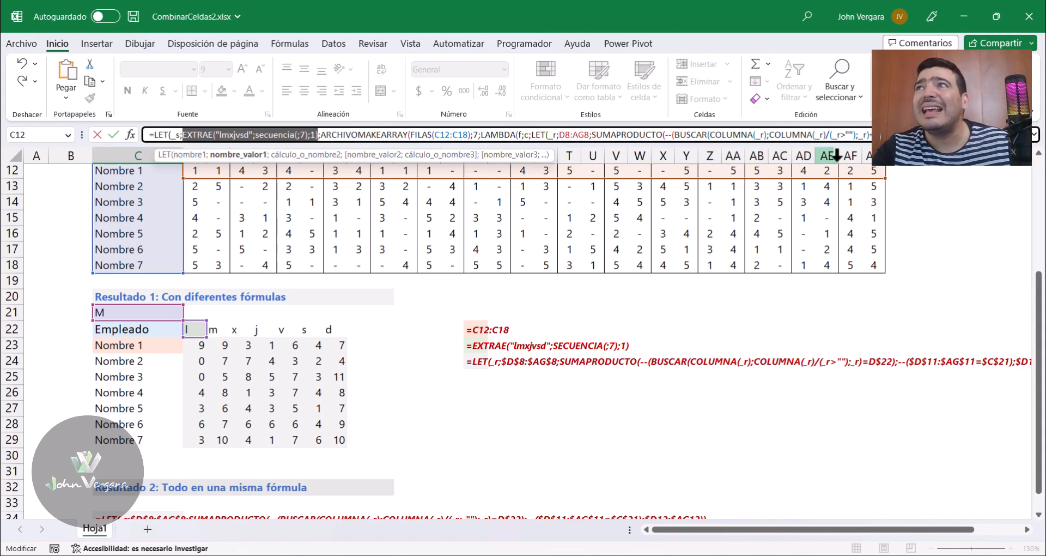
Step: Replace the D$22 weekday criterion inside SUMAPRODUCTO with INDICE(_s;c)
{"action": "left_click", "coordinate": [884, 134]}
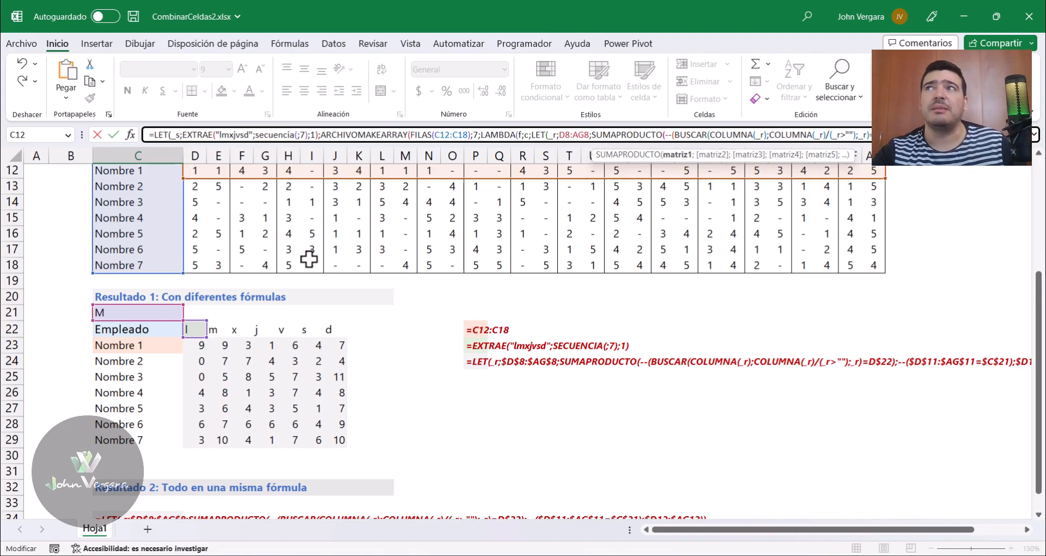
{"action": "type", "text": "INDICE("}
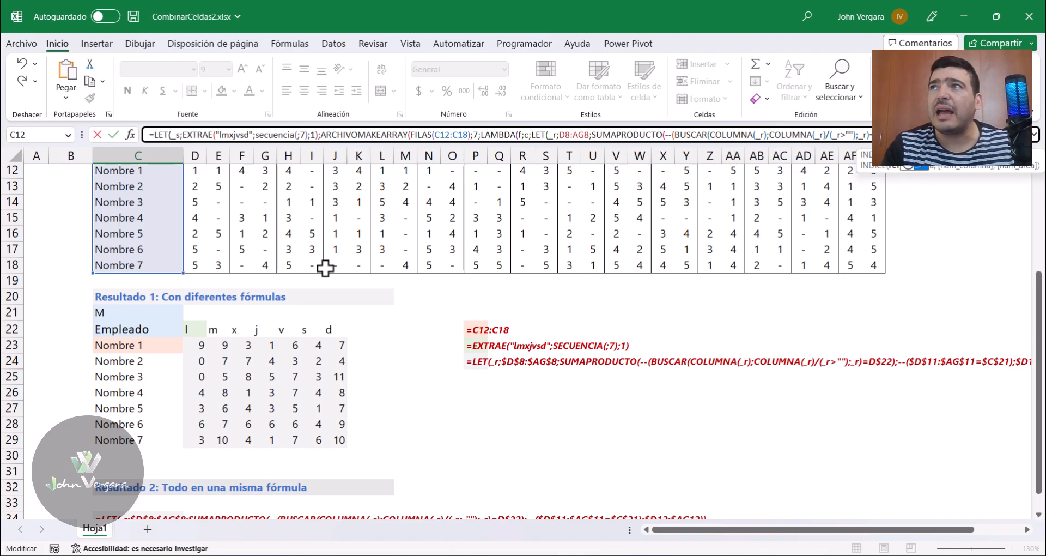
{"action": "type", "text": ";"}
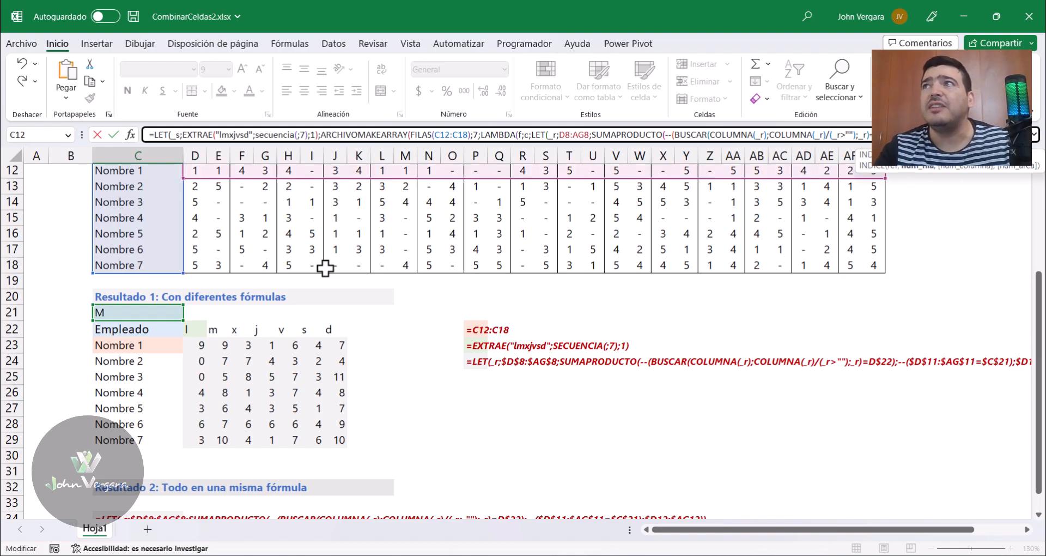
{"action": "type", "text": "C"}
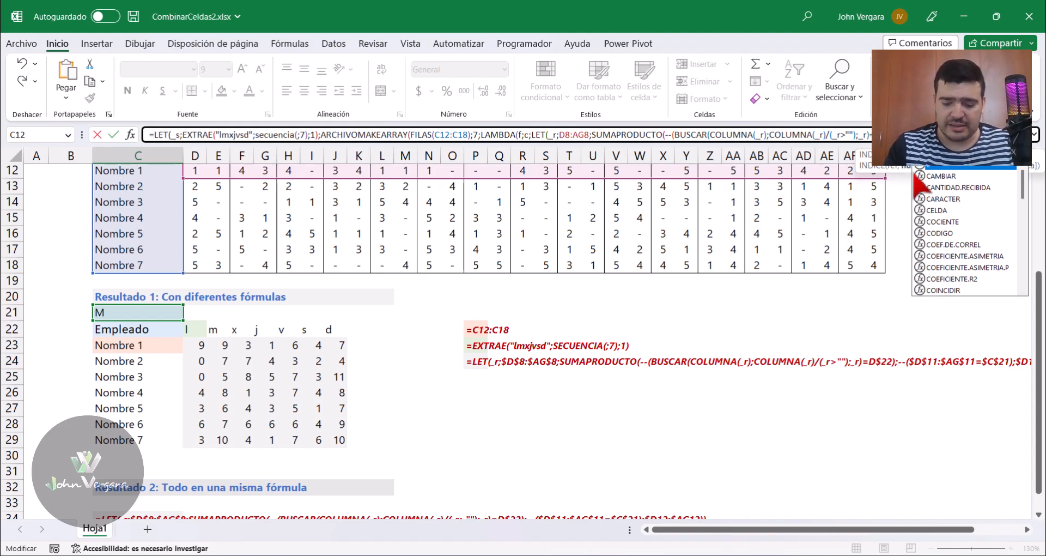
{"action": "type", "text": ")"}
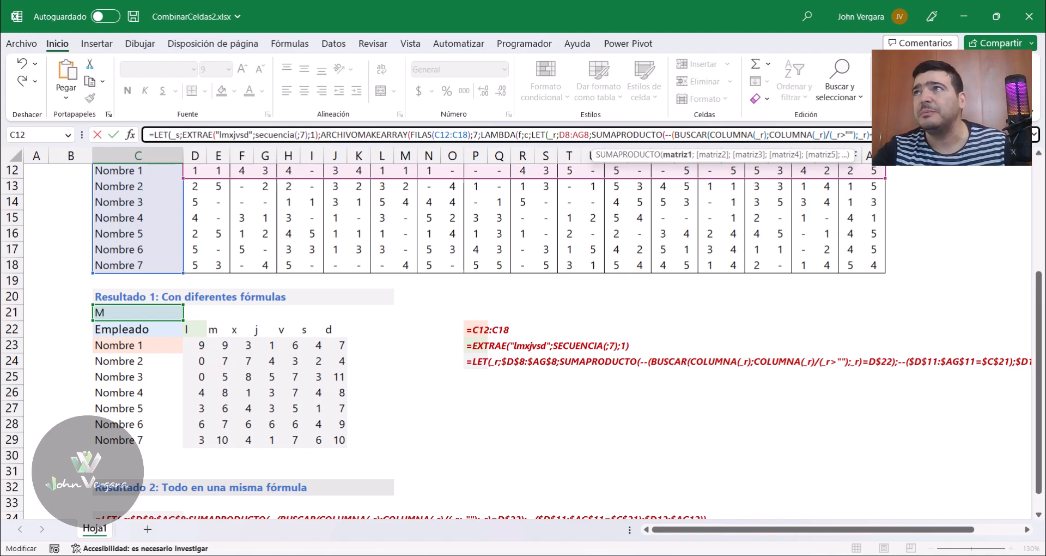
Step: Enlarge the formula editing area and make the row 11 M/T range reference in SUMAPRODUCTO relative
{"action": "left_click_drag", "start_coordinate": [922, 146], "coordinate": [923, 165]}
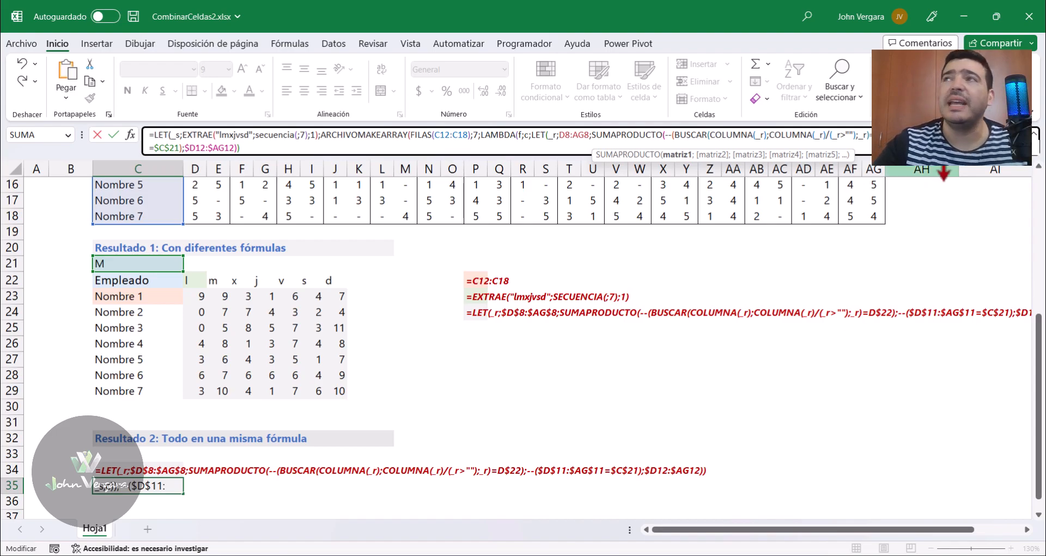
{"action": "scroll", "coordinate": [334, 278], "scroll_direction": "up", "scroll_amount": 4}
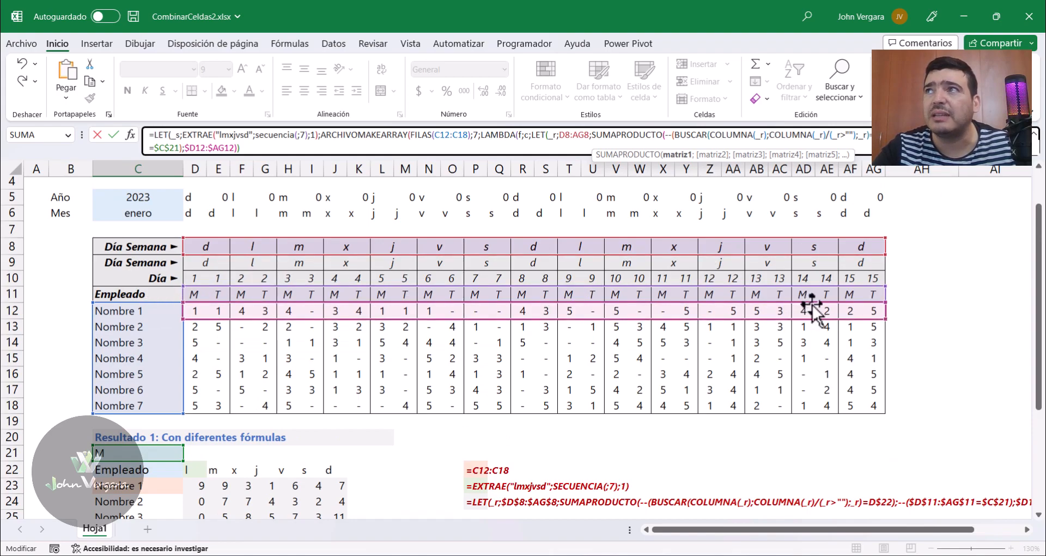
{"action": "left_click", "coordinate": [1008, 135]}
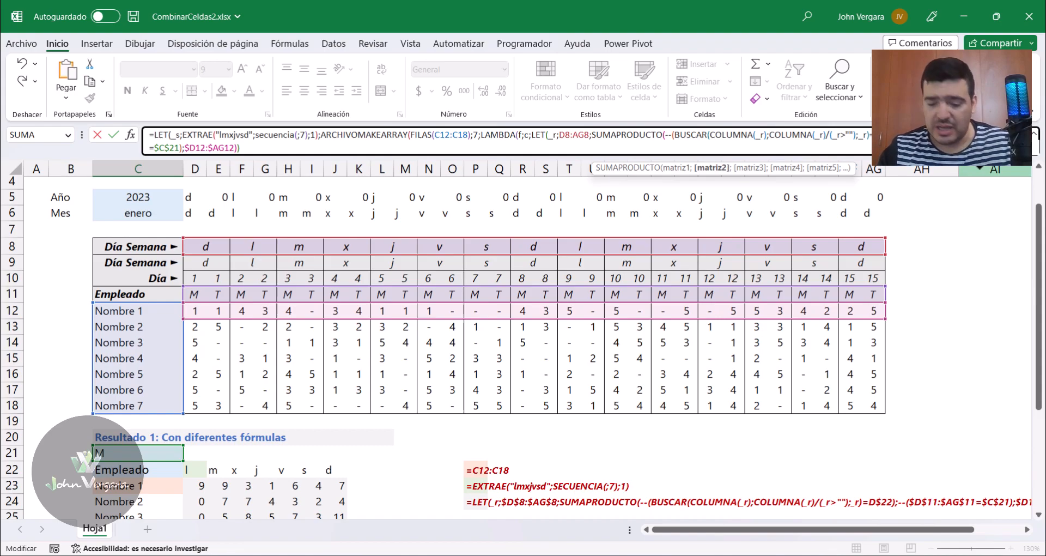
{"action": "key", "text": "F4"}
{"action": "key", "text": "F4"}
{"action": "key", "text": "F4"}
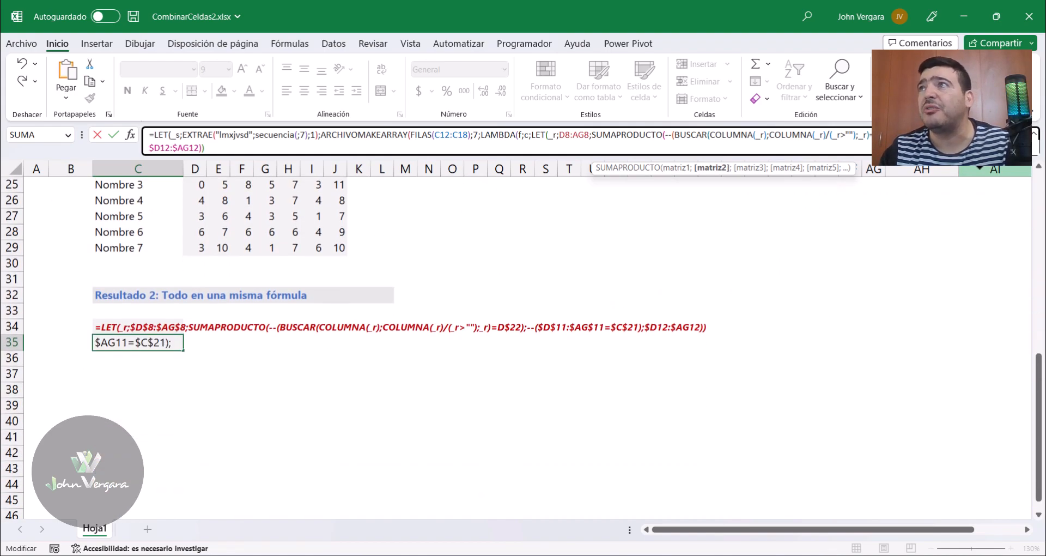
{"action": "scroll", "coordinate": [523, 349], "scroll_direction": "up", "scroll_amount": 3}
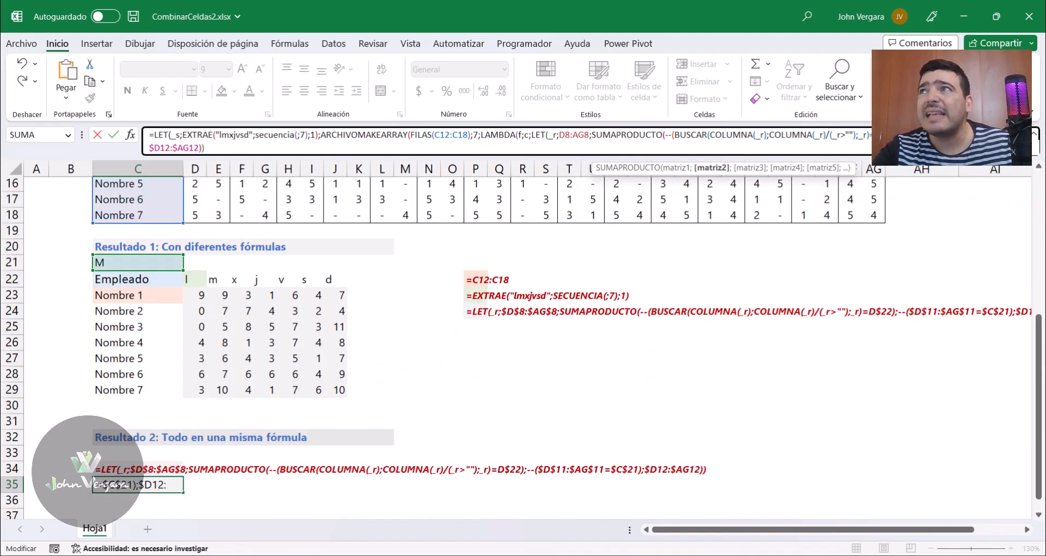
Step: Make the C21 shift criterion reference relative inside SUMAPRODUCTO in the C35 formula
{"action": "scroll", "coordinate": [518, 334], "scroll_direction": "up", "scroll_amount": 1}
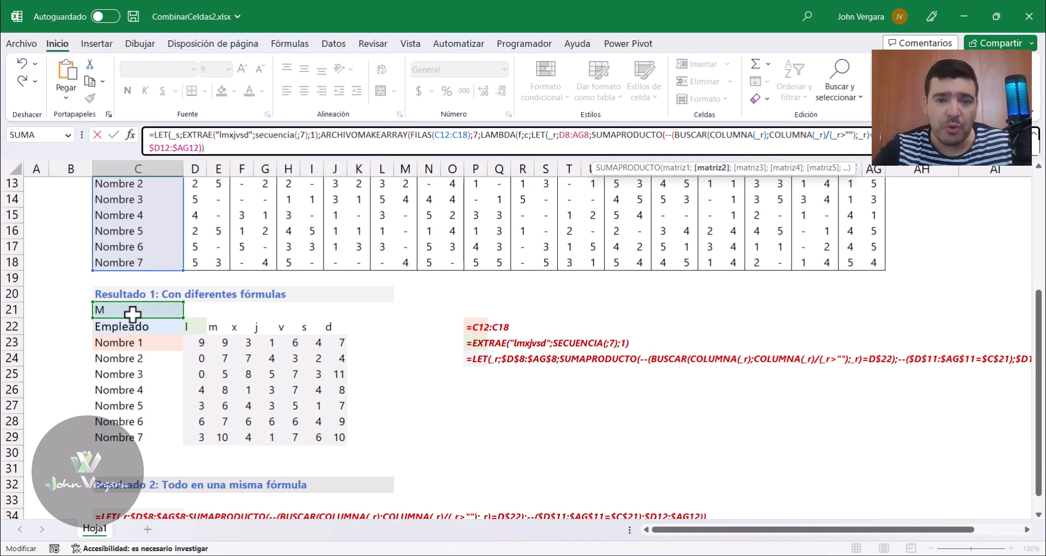
{"action": "scroll", "coordinate": [137, 322], "scroll_direction": "down", "scroll_amount": 1}
{"action": "scroll", "coordinate": [136, 323], "scroll_direction": "down", "scroll_amount": 3}
{"action": "key", "text": "F4"}
{"action": "key", "text": "F4"}
{"action": "key", "text": "F4"}
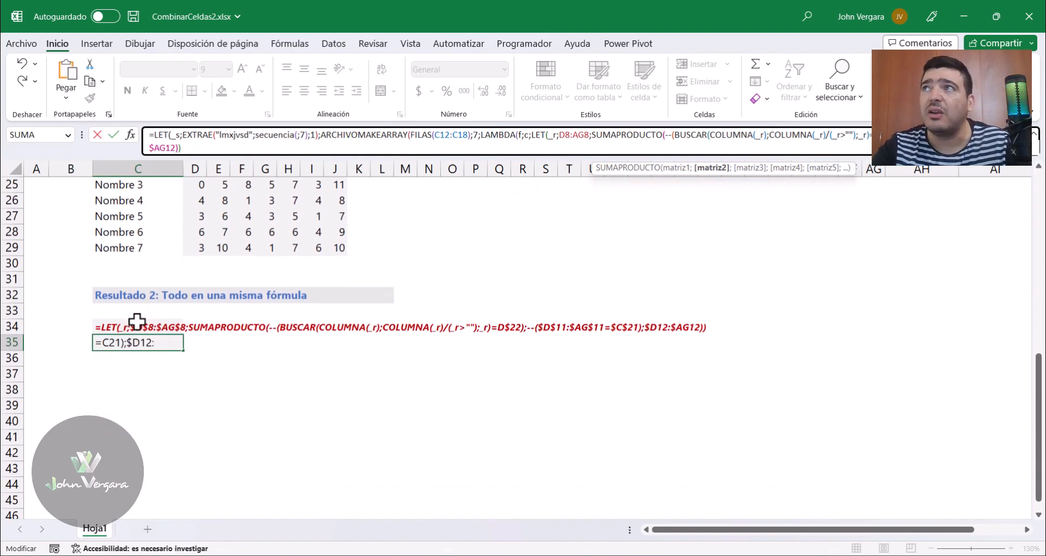
Step: Replace the row 12 data range in SUMAPRODUCTO with INDICE(D12:AG18;f;), leaving the column argument empty
{"action": "scroll", "coordinate": [663, 292], "scroll_direction": "up", "scroll_amount": 2}
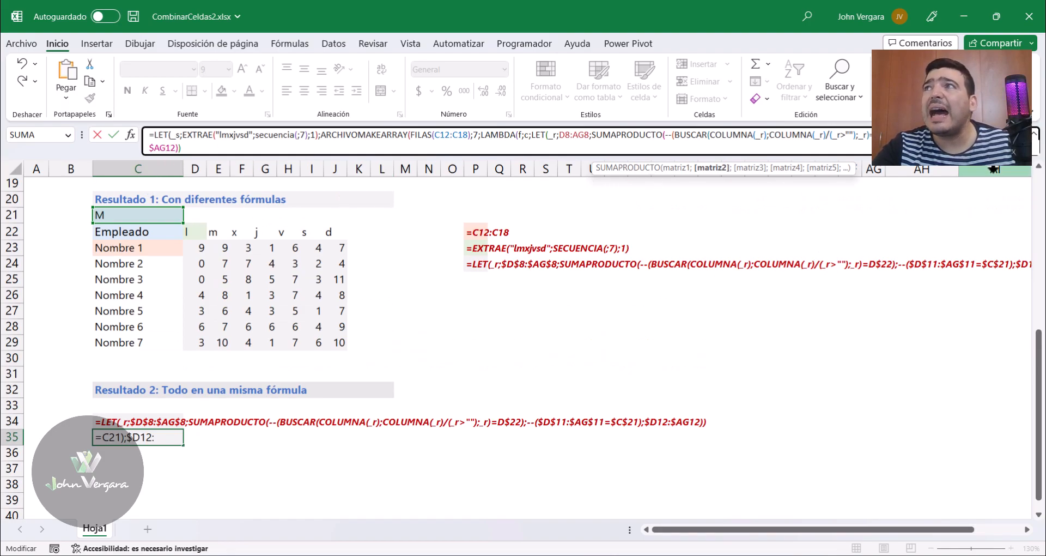
{"action": "scroll", "coordinate": [383, 401], "scroll_direction": "up", "scroll_amount": 5}
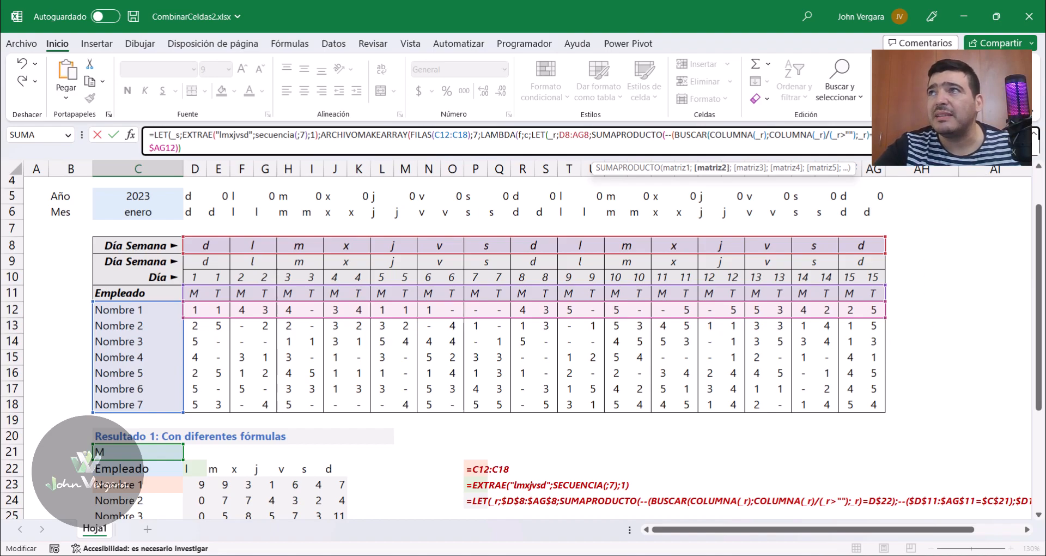
{"action": "left_click_drag", "start_coordinate": [149, 148], "coordinate": [178, 148]}
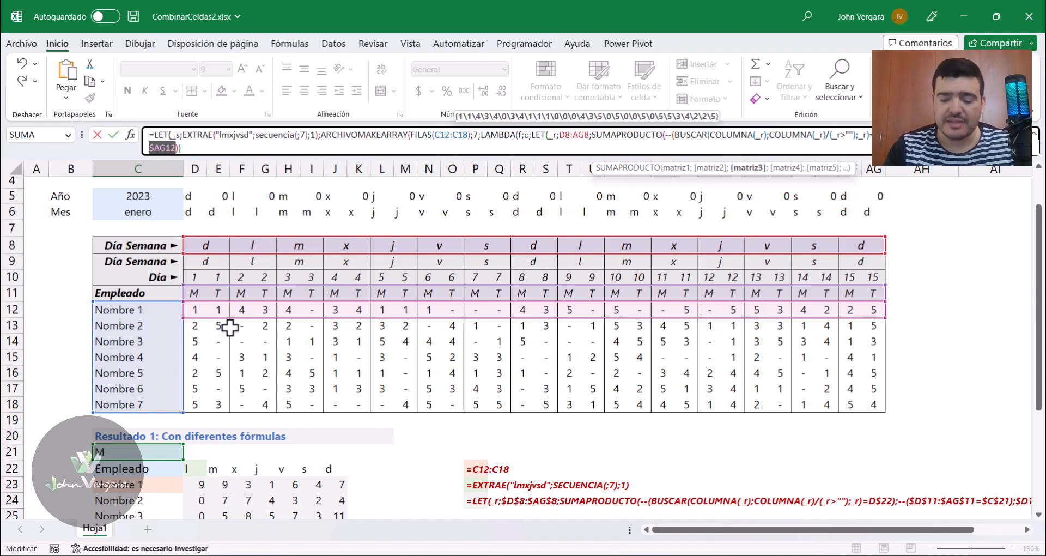
{"action": "type", "text": "ind"}
{"action": "key", "text": "Tab"}
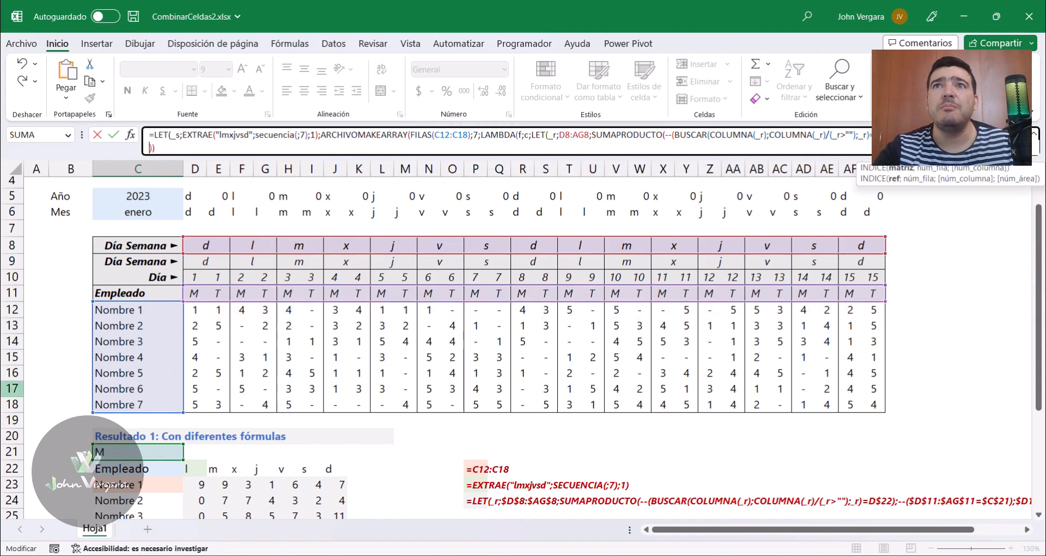
{"action": "left_click_drag", "start_coordinate": [192, 308], "coordinate": [879, 404]}
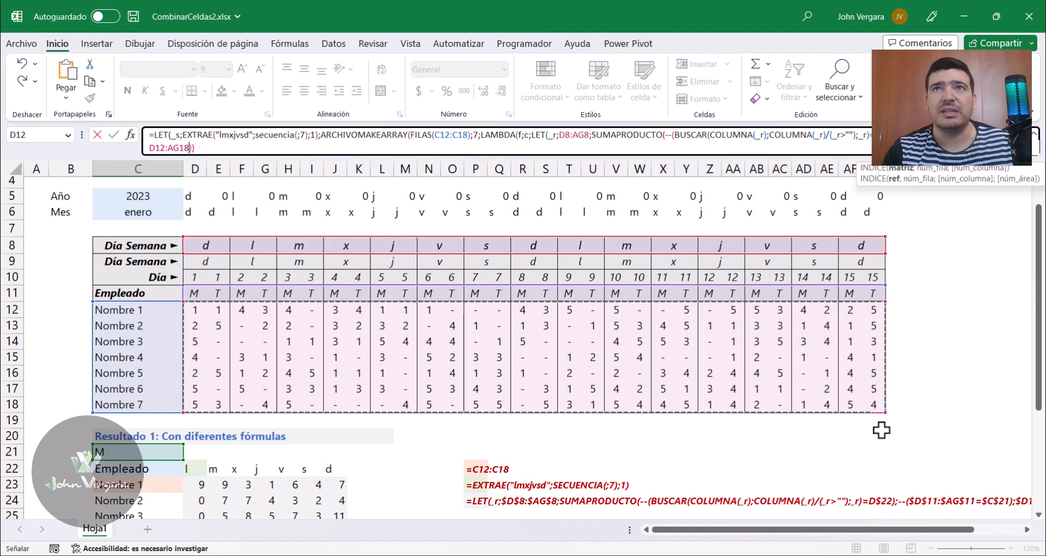
{"action": "type", "text": ";"}
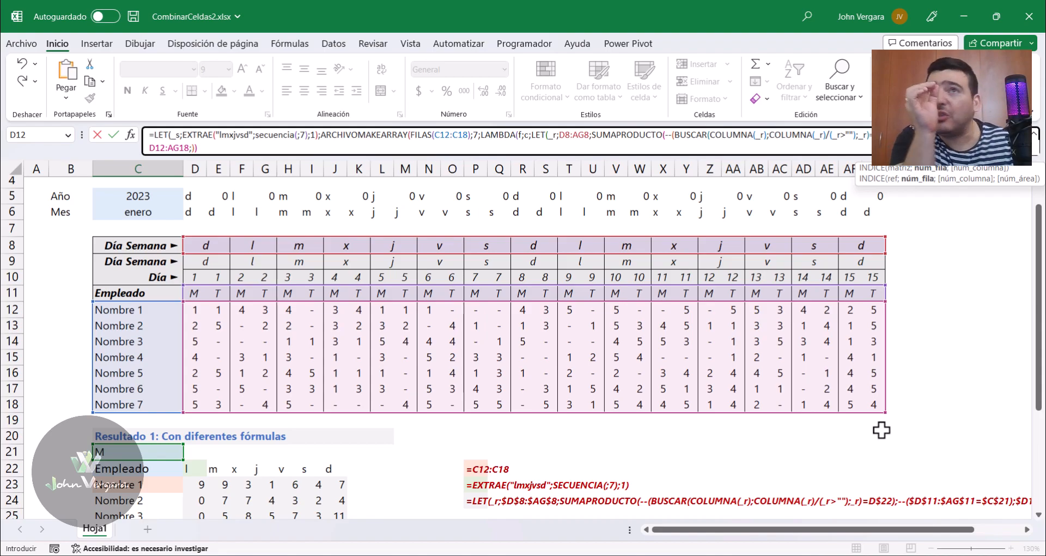
{"action": "type", "text": "f"}
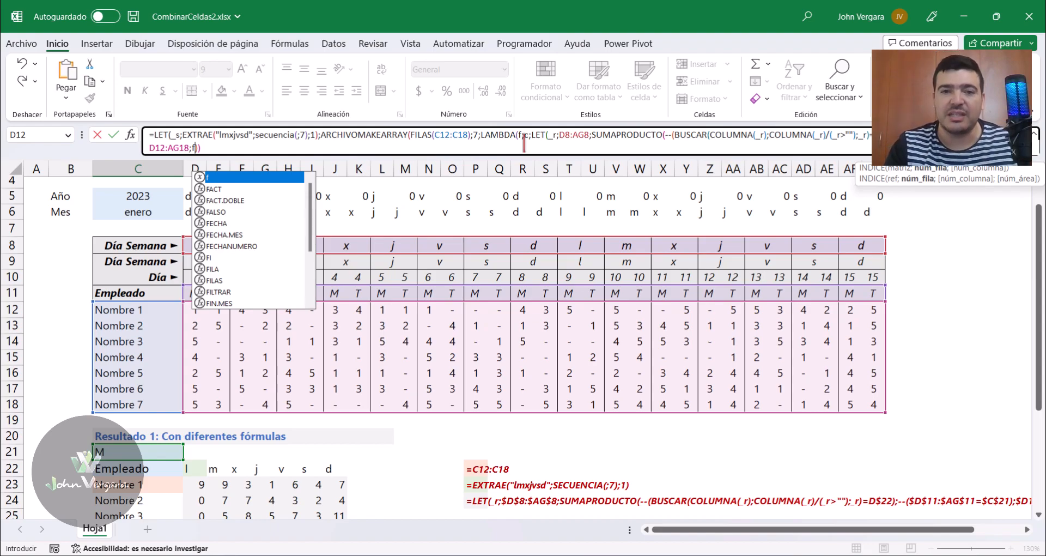
{"action": "type", "text": ";"}
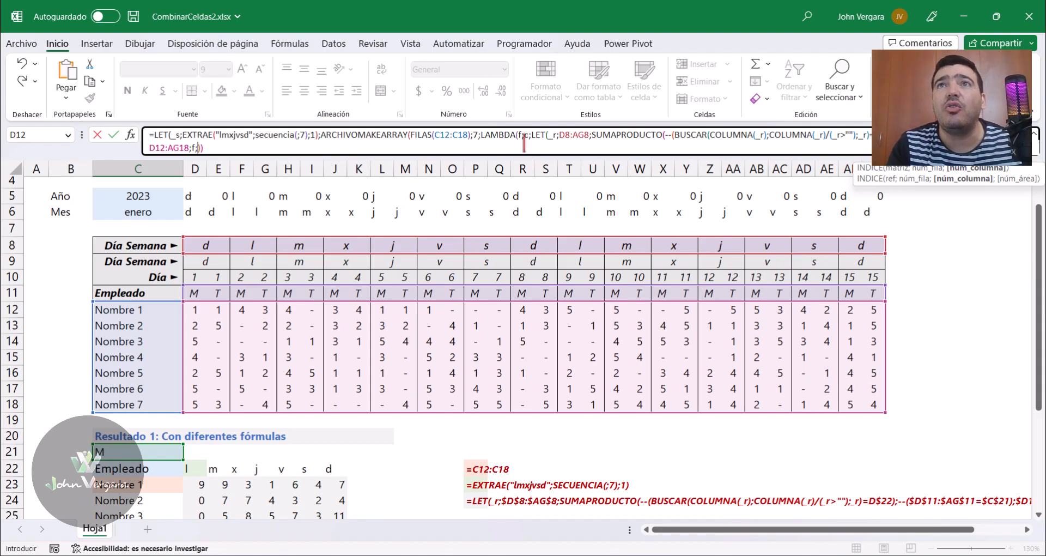
{"action": "type", "text": ")"}
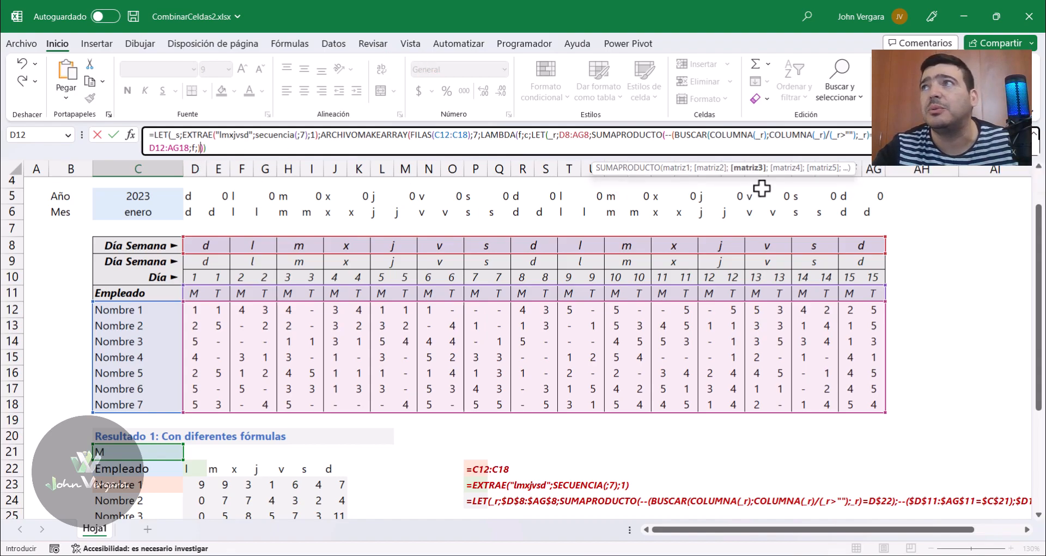
{"action": "type", "text": ")"}
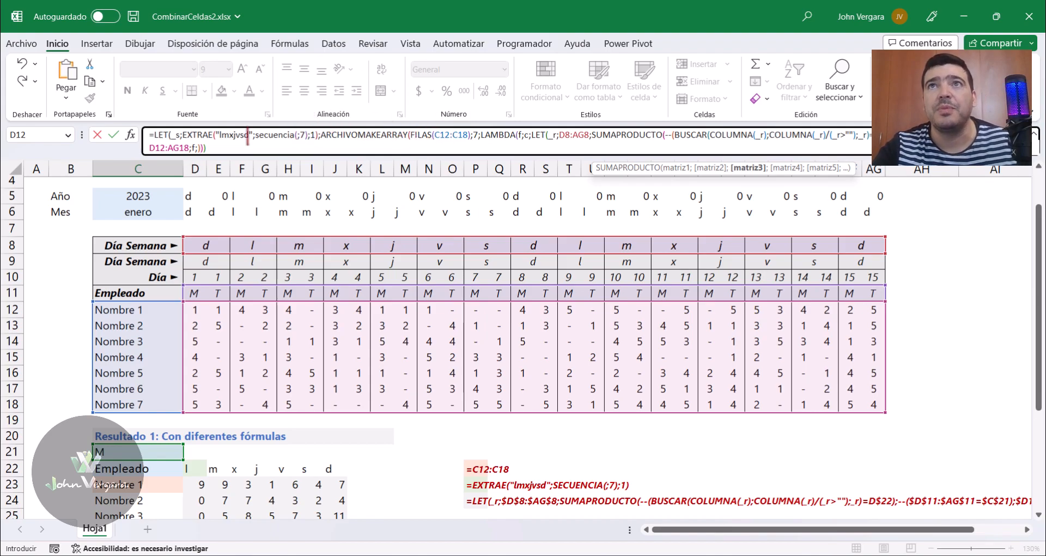
Step: Close the remaining open functions of the C35 formula and enter it
{"action": "left_click", "coordinate": [211, 148]}
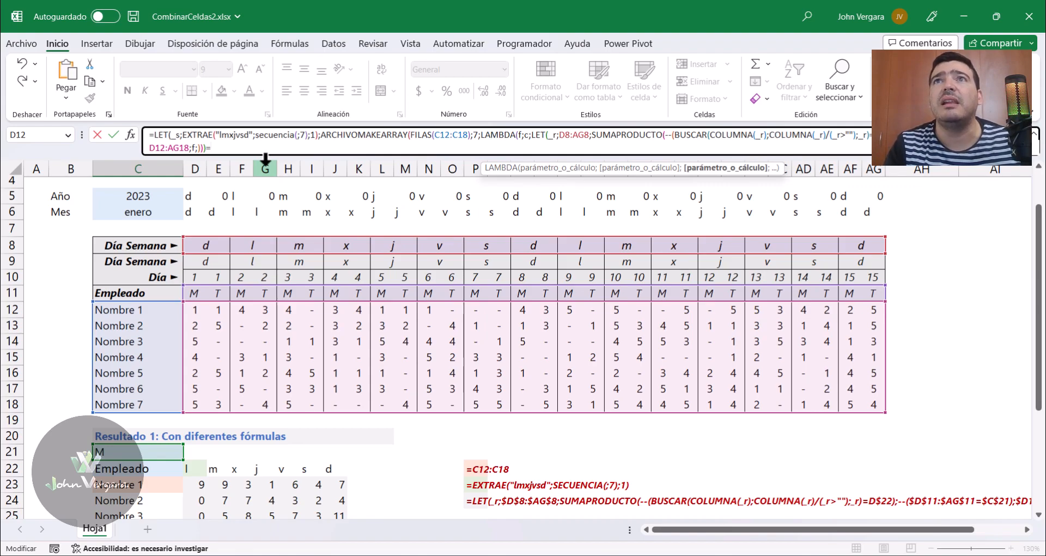
{"action": "type", "text": "))"}
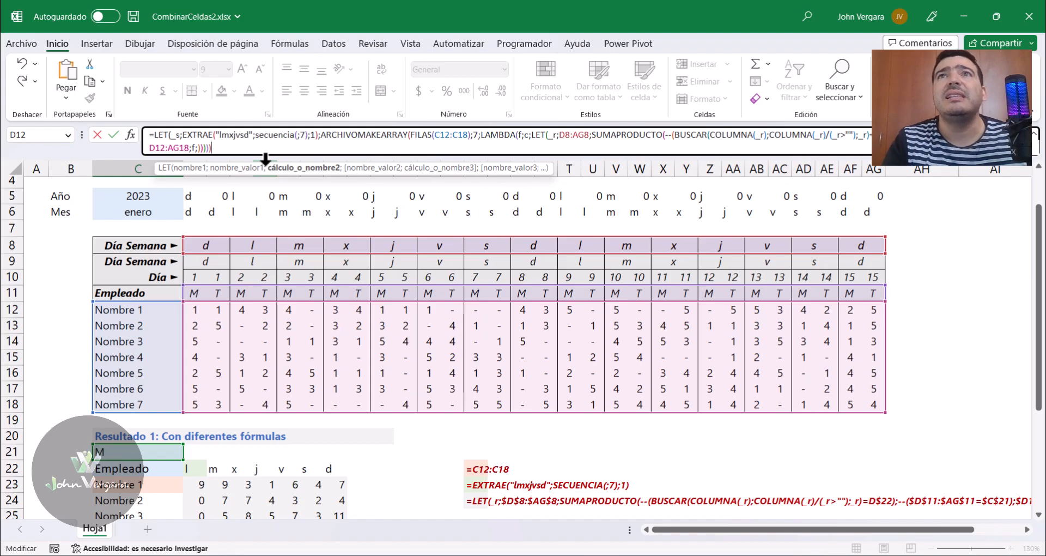
{"action": "type", "text": ")"}
{"action": "key", "text": "ctrl+Return"}
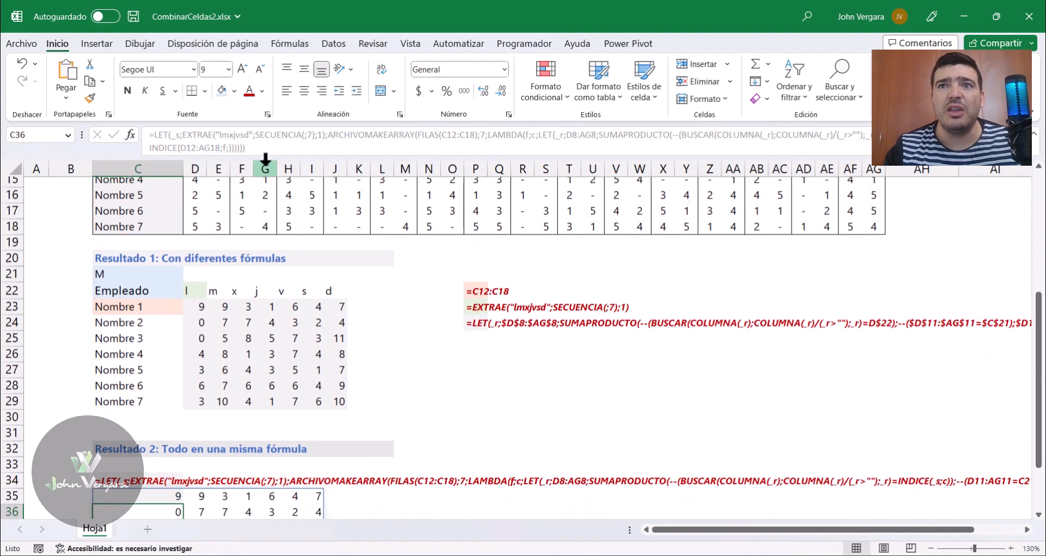
Step: Compare the totals, weekday headers and employee names of Resultado 1 with the array returned from C35
{"action": "scroll", "coordinate": [119, 223], "scroll_direction": "down", "scroll_amount": 1}
{"action": "scroll", "coordinate": [120, 223], "scroll_direction": "down", "scroll_amount": 1}
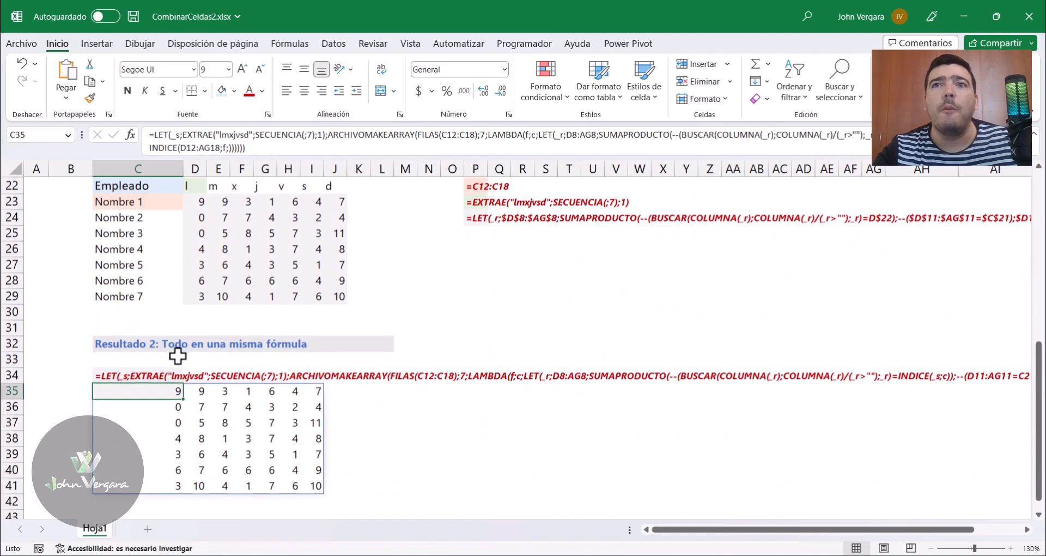
{"action": "left_click_drag", "start_coordinate": [198, 203], "coordinate": [344, 297]}
{"action": "left_click", "coordinate": [173, 395]}
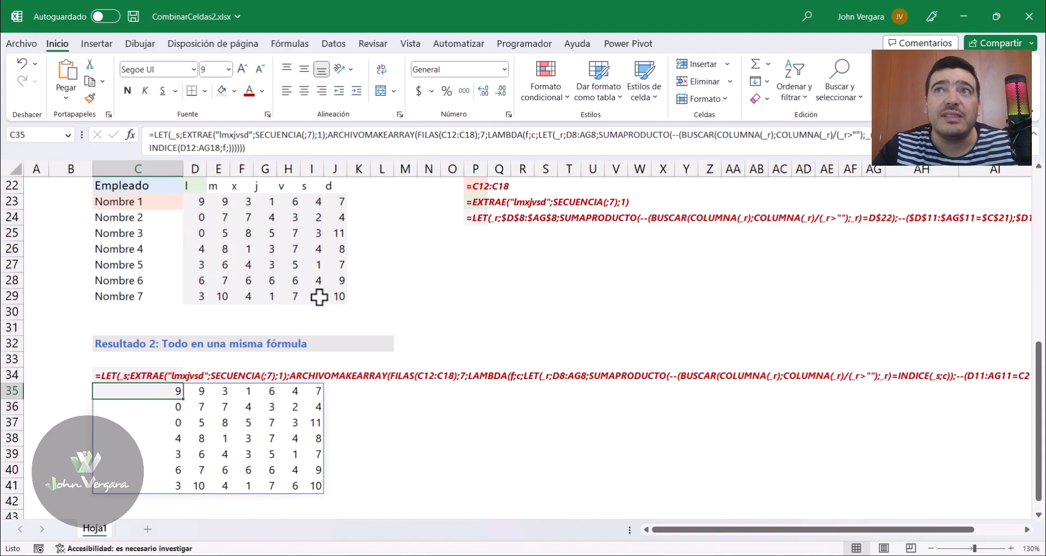
{"action": "scroll", "coordinate": [298, 303], "scroll_direction": "up", "scroll_amount": 2}
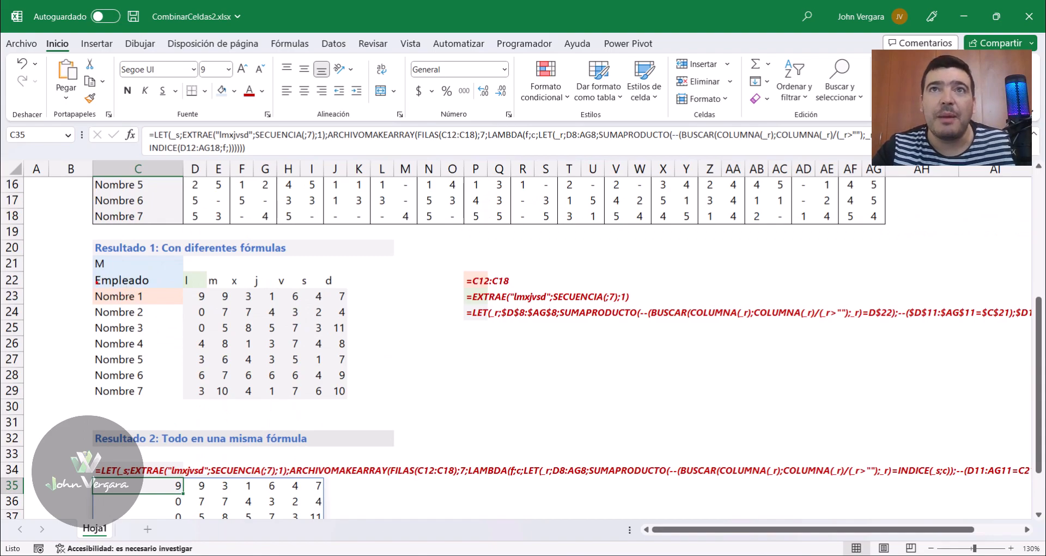
{"action": "left_click_drag", "start_coordinate": [86, 283], "coordinate": [92, 482]}
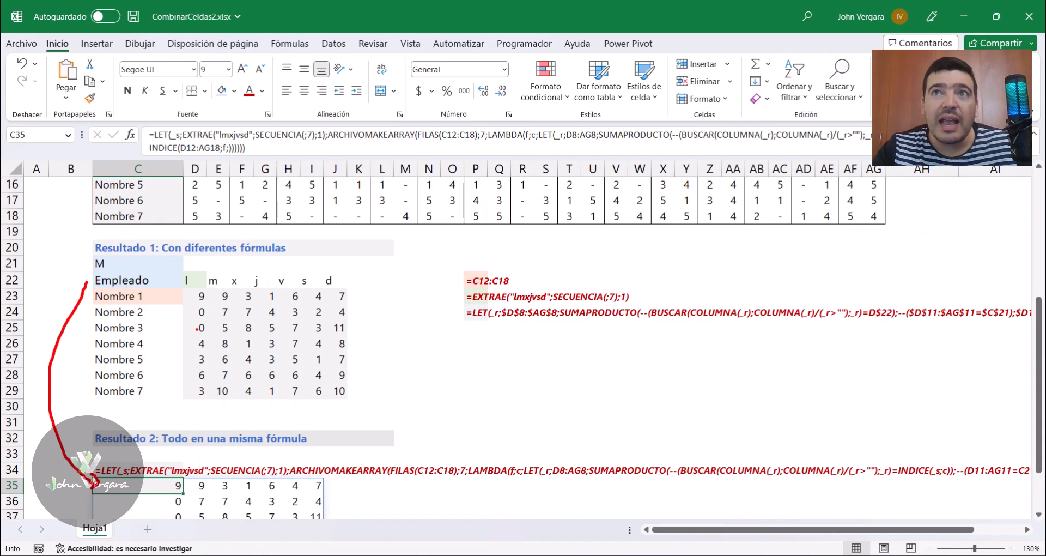
{"action": "mouse_move", "coordinate": [216, 270]}
{"action": "left_mouse_down"}
{"action": "mouse_move", "coordinate": [184, 275]}
{"action": "mouse_move", "coordinate": [347, 300]}
{"action": "mouse_move", "coordinate": [217, 266]}
{"action": "left_mouse_up"}
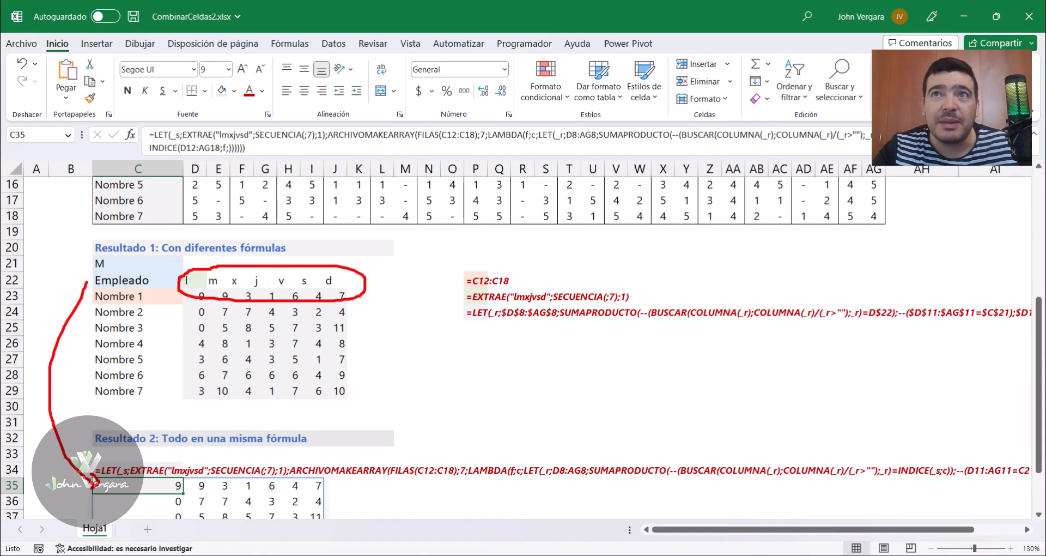
{"action": "mouse_move", "coordinate": [147, 281]}
{"action": "left_mouse_down"}
{"action": "mouse_move", "coordinate": [103, 285]}
{"action": "mouse_move", "coordinate": [135, 430]}
{"action": "mouse_move", "coordinate": [146, 282]}
{"action": "left_mouse_up"}
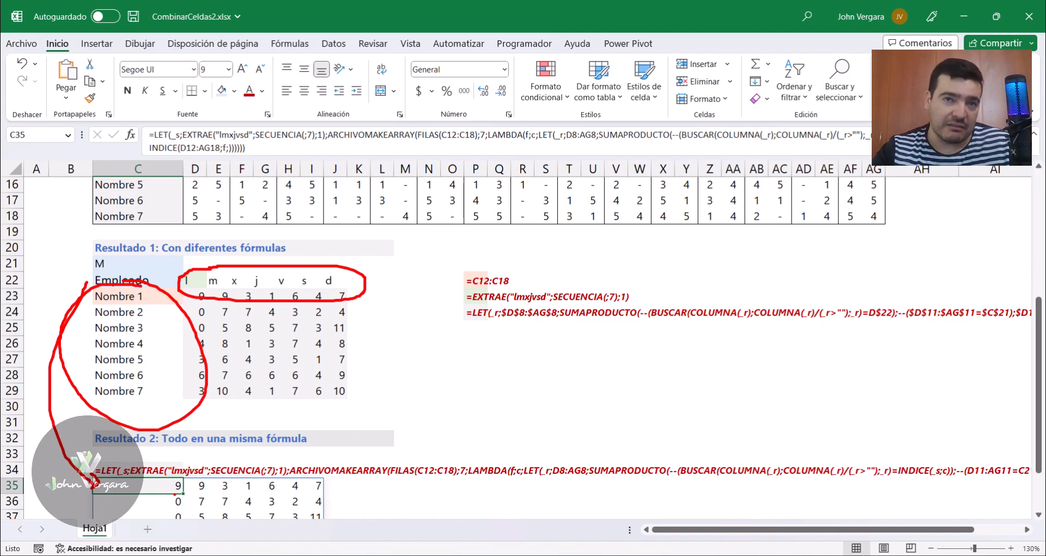
{"action": "key", "text": "Escape"}
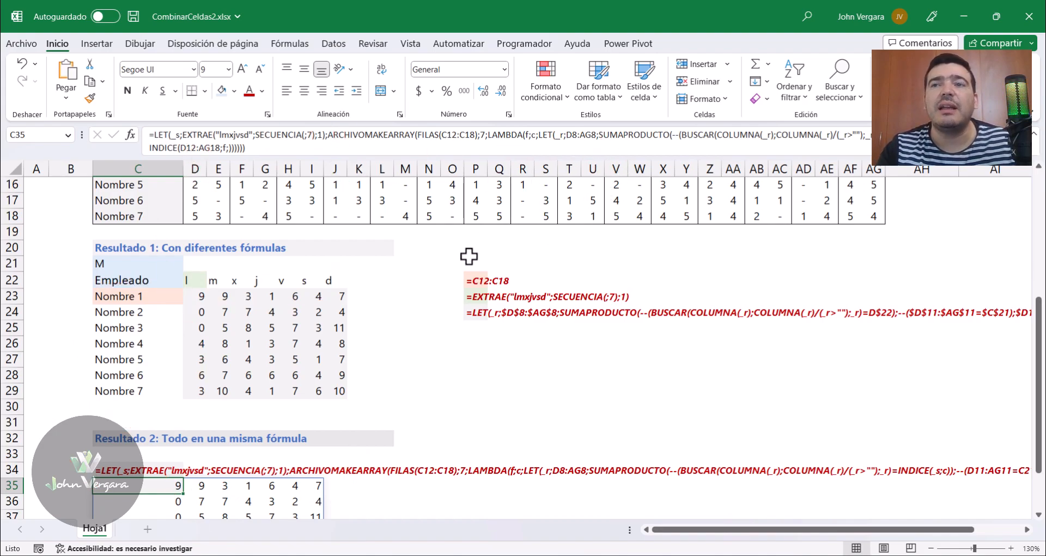
Step: Review the ARCHIVOMAKEARRAY calculation argument in C35, the Resultado 1 header row and its body C23:J29
{"action": "left_click", "coordinate": [329, 136]}
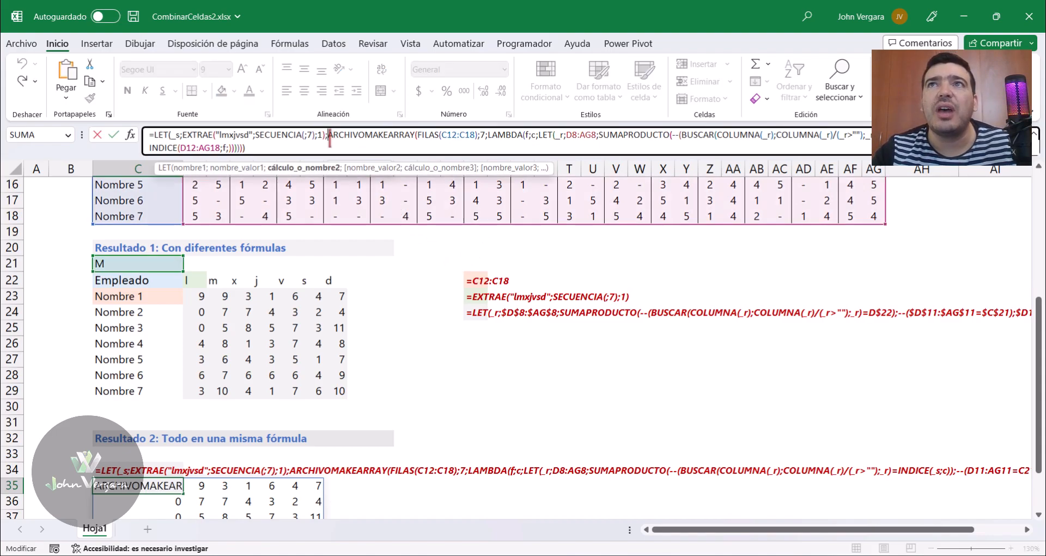
{"action": "left_click", "coordinate": [321, 169]}
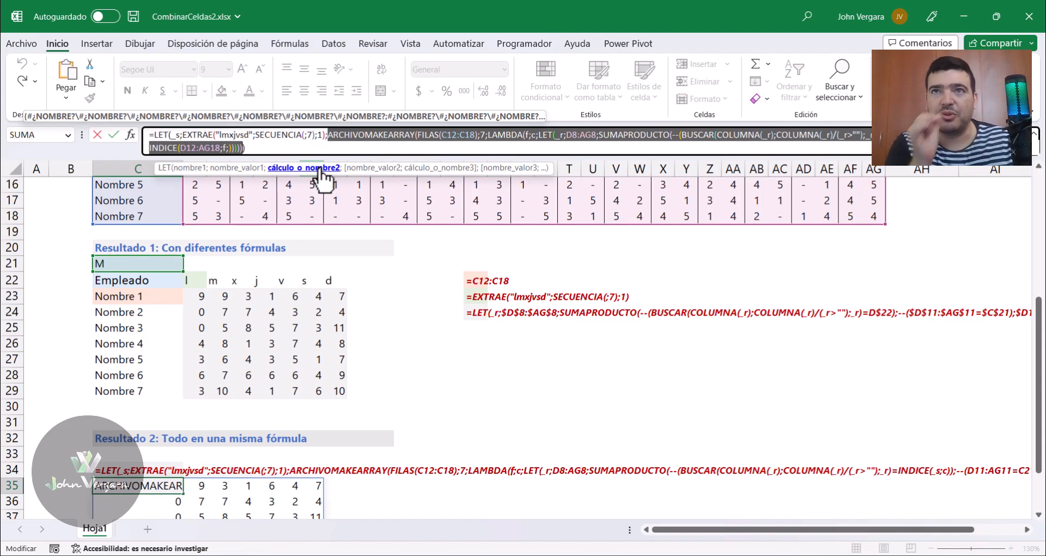
{"action": "key", "text": "Escape"}
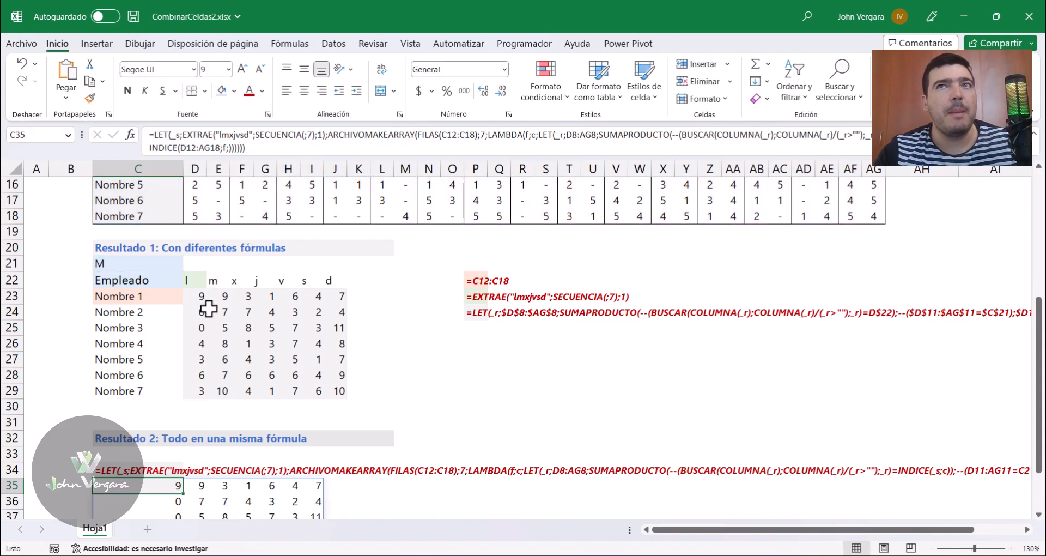
{"action": "left_click_drag", "start_coordinate": [112, 280], "coordinate": [342, 281]}
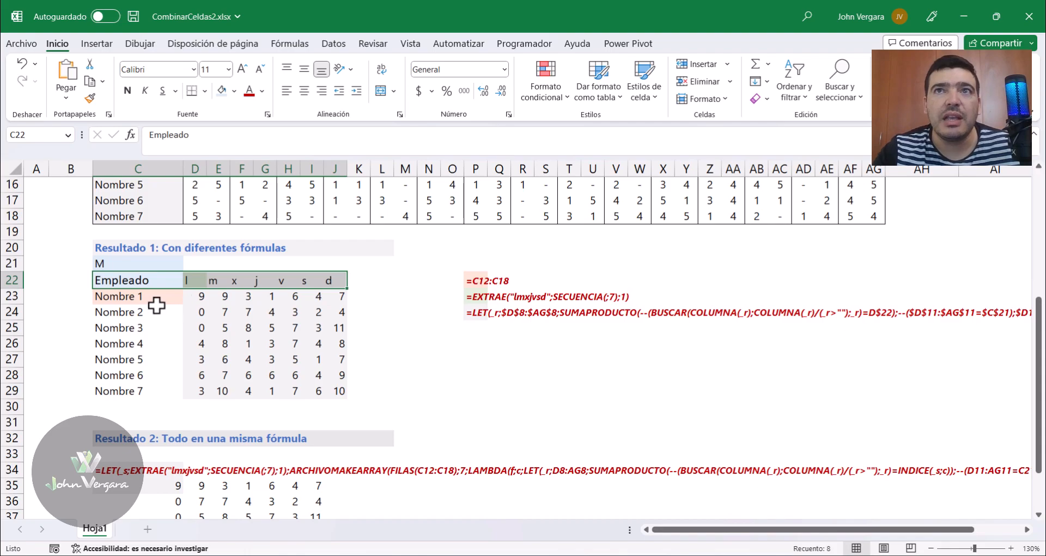
{"action": "left_click_drag", "start_coordinate": [156, 297], "coordinate": [350, 402]}
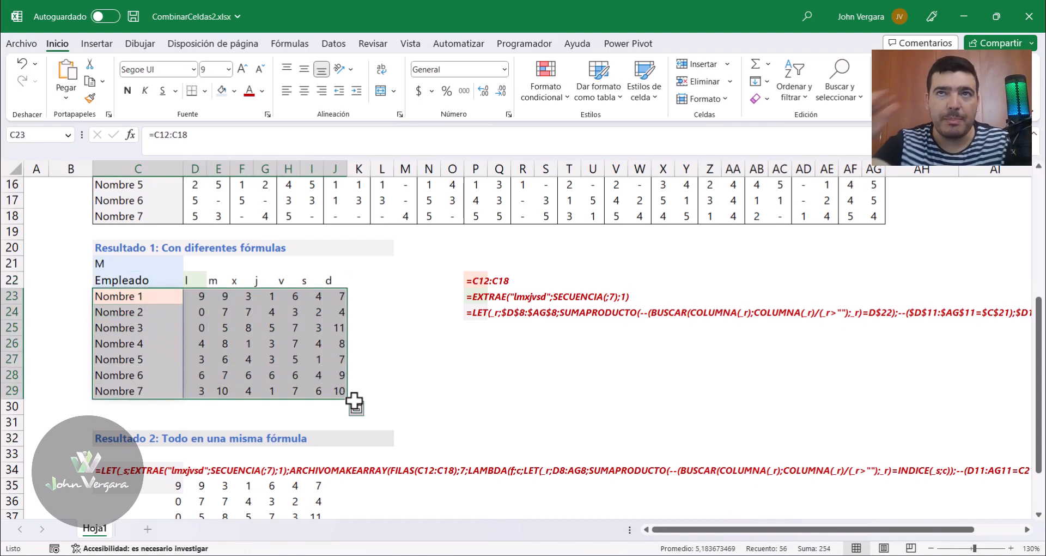
{"action": "left_click", "coordinate": [173, 478]}
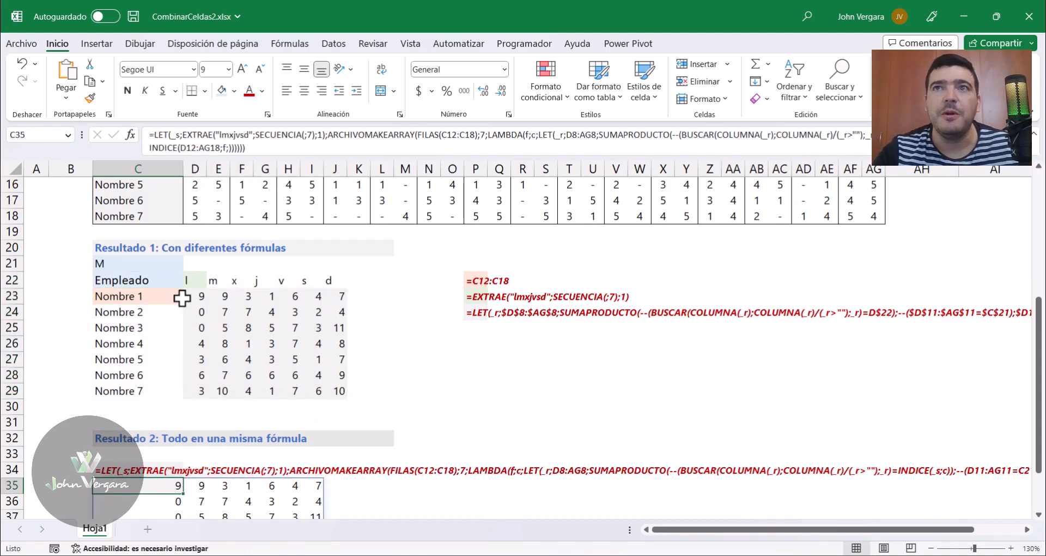
Step: Insert APILARH("Empleado";_s) followed by an argument separator before ARCHIVOMAKEARRAY in the C35 formula
{"action": "left_click", "coordinate": [330, 136]}
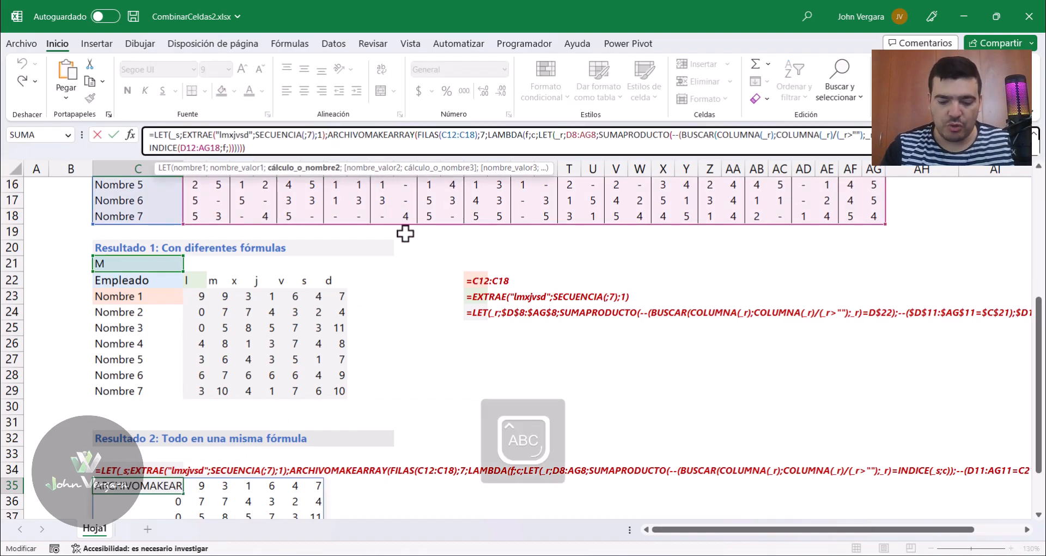
{"action": "type", "text": "APILAR"}
{"action": "key", "text": "Tab"}
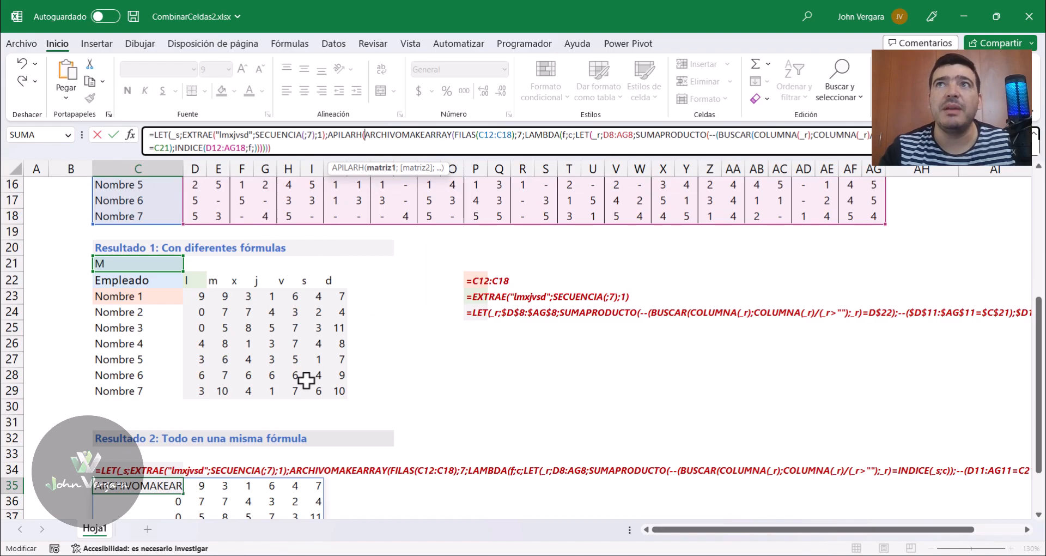
{"action": "type", "text": "\"e"}
{"action": "key", "text": "BackSpace"}
{"action": "type", "text": "Empleado\";"}
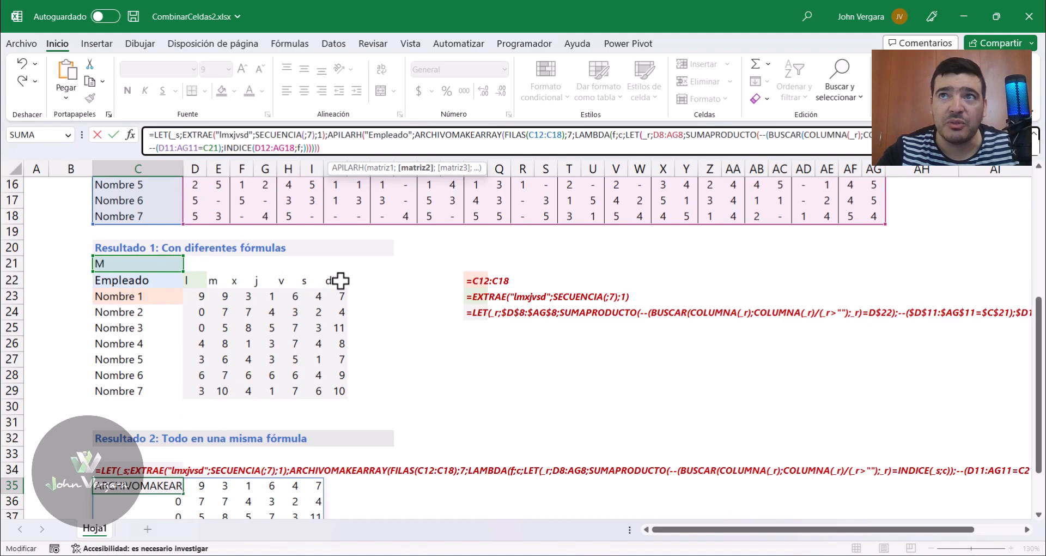
{"action": "type", "text": "_s"}
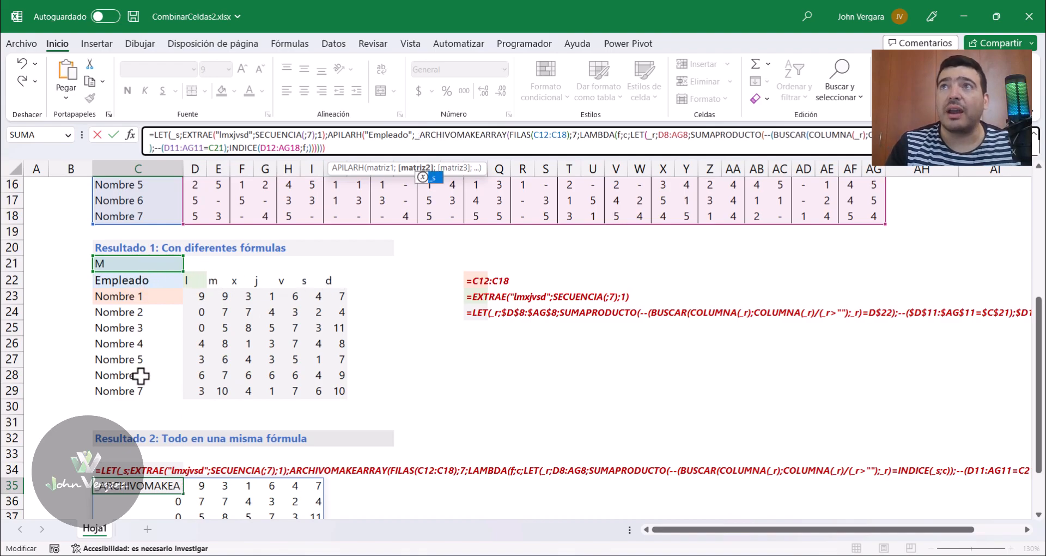
{"action": "type", "text": ")"}
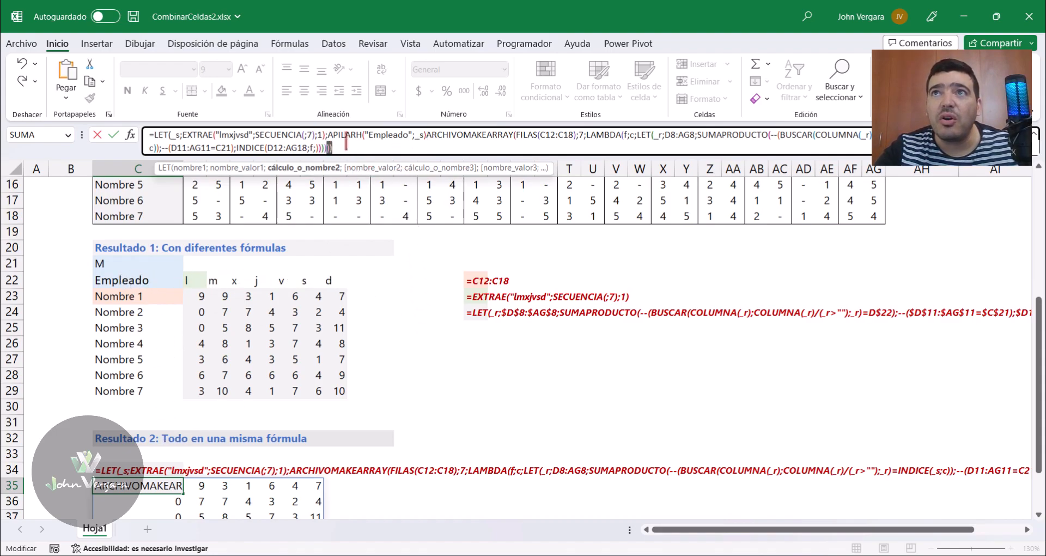
{"action": "left_click_drag", "start_coordinate": [329, 148], "coordinate": [395, 137]}
{"action": "left_click", "coordinate": [426, 135]}
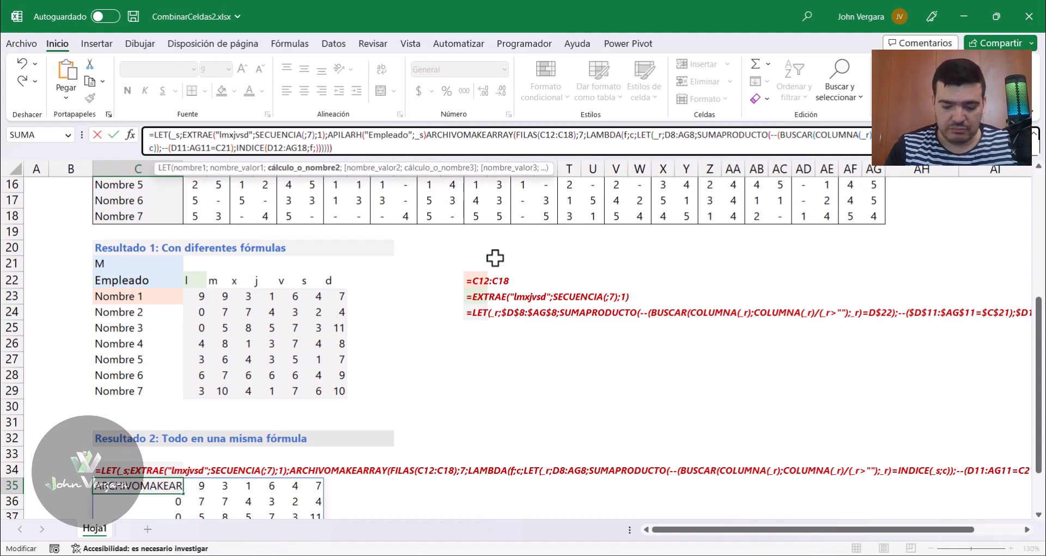
{"action": "type", "text": ";"}
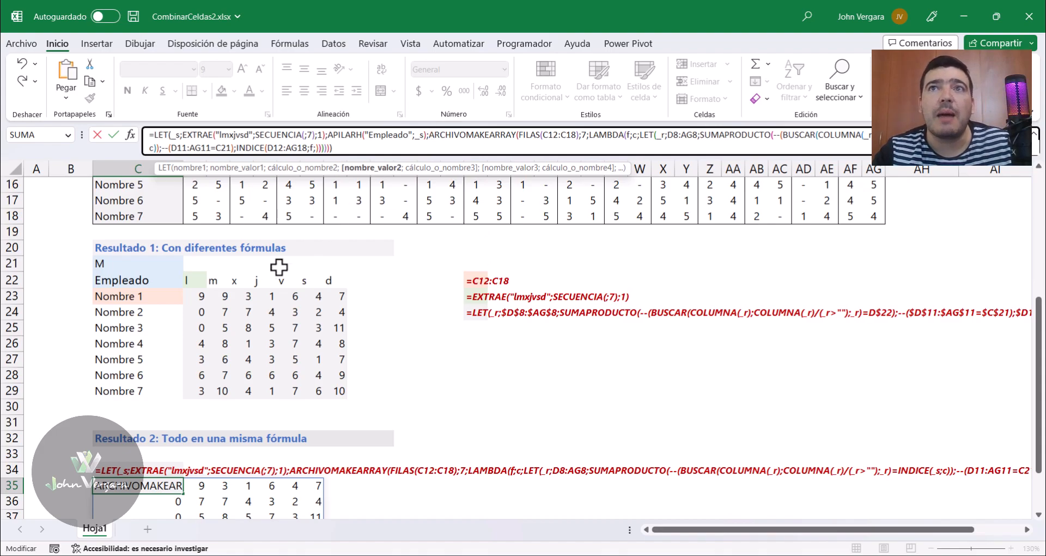
Step: Compare the Resultado 1 header row with APILARH("Empleado";_s), and review the employee names column beside the block of totals
{"action": "left_click_drag", "start_coordinate": [88, 270], "coordinate": [354, 291]}
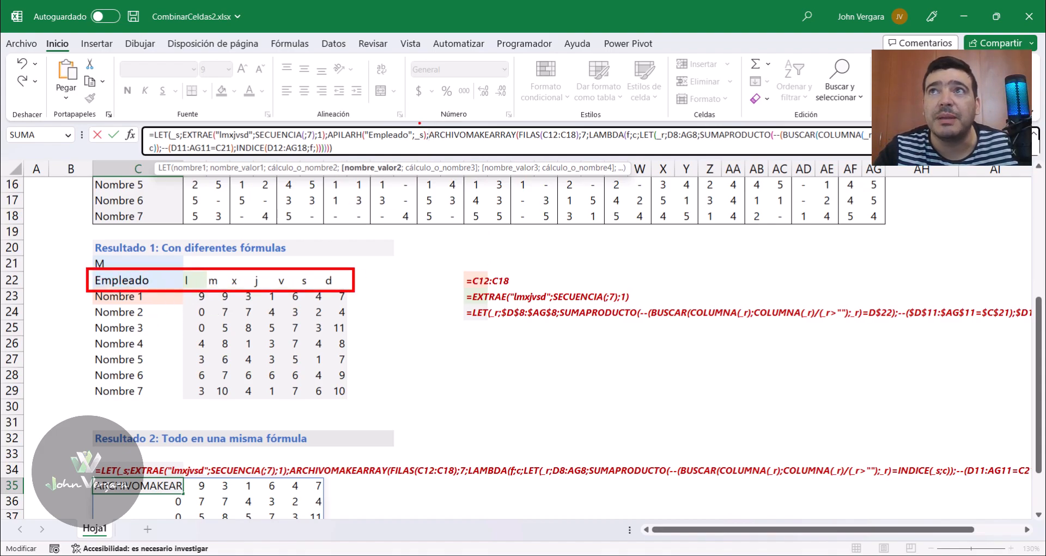
{"action": "mouse_move", "coordinate": [428, 123]}
{"action": "left_mouse_down"}
{"action": "mouse_move", "coordinate": [410, 146]}
{"action": "mouse_move", "coordinate": [325, 144]}
{"action": "left_mouse_up"}
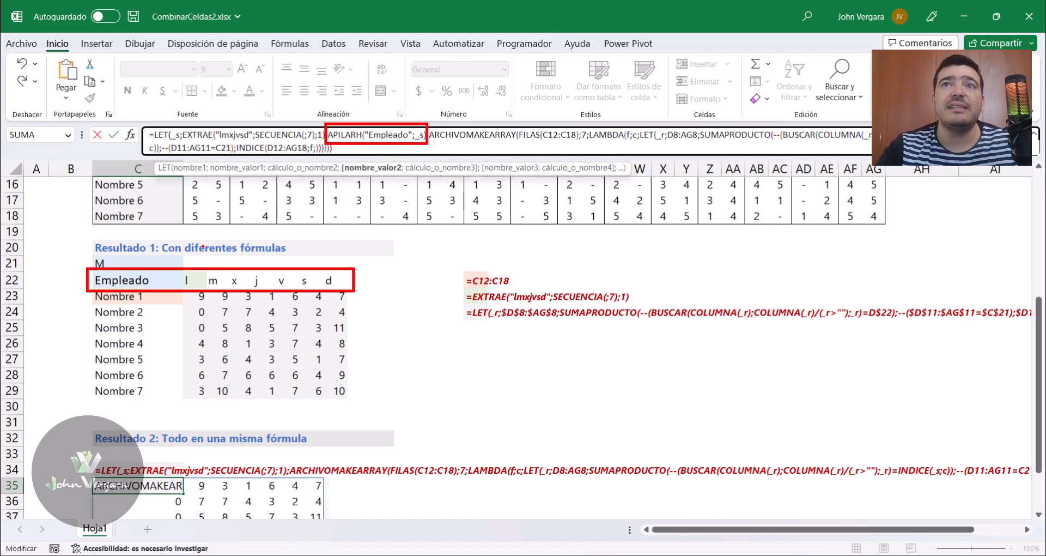
{"action": "mouse_move", "coordinate": [88, 291]}
{"action": "left_mouse_down"}
{"action": "mouse_move", "coordinate": [312, 396]}
{"action": "mouse_move", "coordinate": [351, 403]}
{"action": "left_mouse_up"}
{"action": "mouse_move", "coordinate": [190, 293]}
{"action": "left_mouse_down"}
{"action": "mouse_move", "coordinate": [216, 329]}
{"action": "mouse_move", "coordinate": [309, 405]}
{"action": "mouse_move", "coordinate": [352, 409]}
{"action": "left_mouse_up"}
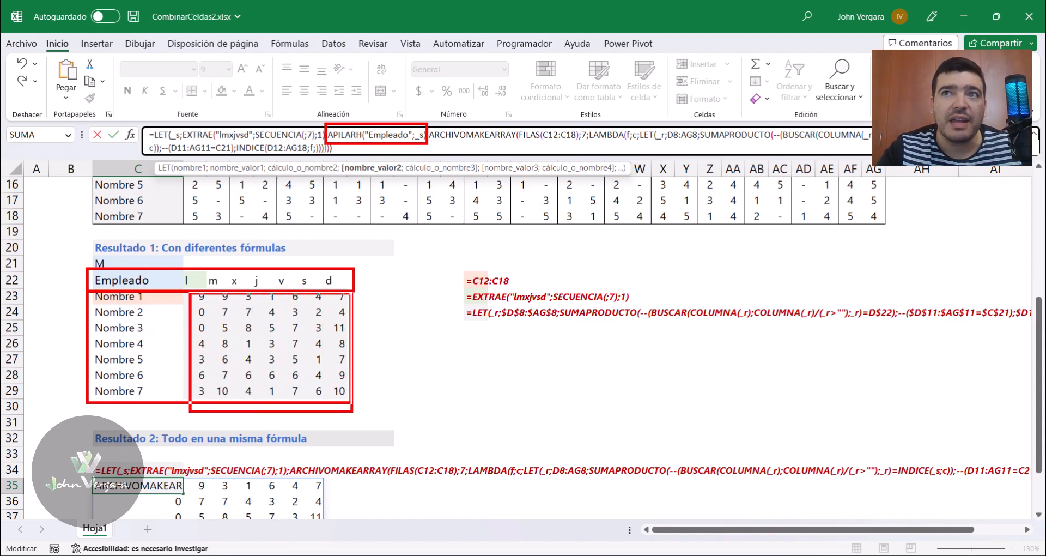
{"action": "mouse_move", "coordinate": [147, 296]}
{"action": "left_mouse_down"}
{"action": "mouse_move", "coordinate": [170, 296]}
{"action": "mouse_move", "coordinate": [172, 312]}
{"action": "left_mouse_up"}
{"action": "mouse_move", "coordinate": [156, 326]}
{"action": "left_mouse_down"}
{"action": "mouse_move", "coordinate": [188, 329]}
{"action": "mouse_move", "coordinate": [182, 359]}
{"action": "left_mouse_up"}
{"action": "left_click_drag", "start_coordinate": [153, 366], "coordinate": [182, 367]}
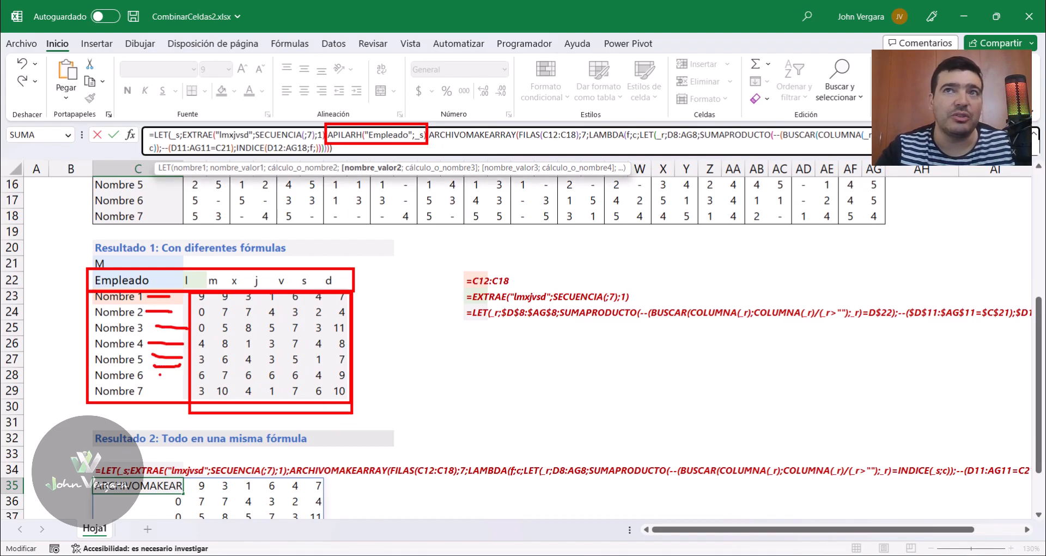
{"action": "key", "text": "Escape"}
{"action": "mouse_move", "coordinate": [88, 286]}
{"action": "left_mouse_down"}
{"action": "mouse_move", "coordinate": [160, 370]}
{"action": "mouse_move", "coordinate": [158, 401]}
{"action": "left_mouse_up"}
{"action": "mouse_move", "coordinate": [187, 292]}
{"action": "left_mouse_down"}
{"action": "mouse_move", "coordinate": [327, 403]}
{"action": "mouse_move", "coordinate": [352, 297]}
{"action": "mouse_move", "coordinate": [188, 291]}
{"action": "left_mouse_up"}
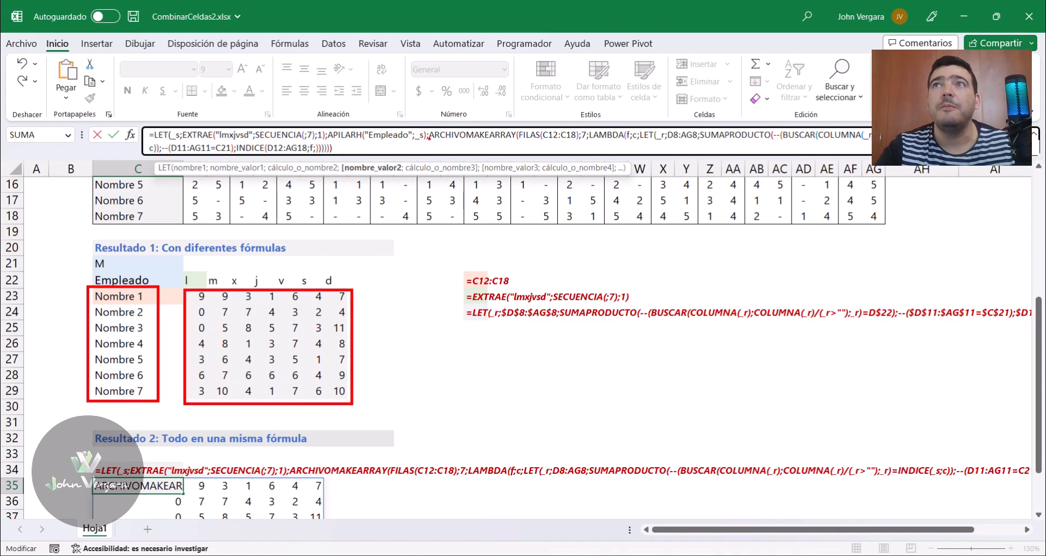
{"action": "key", "text": "Escape"}
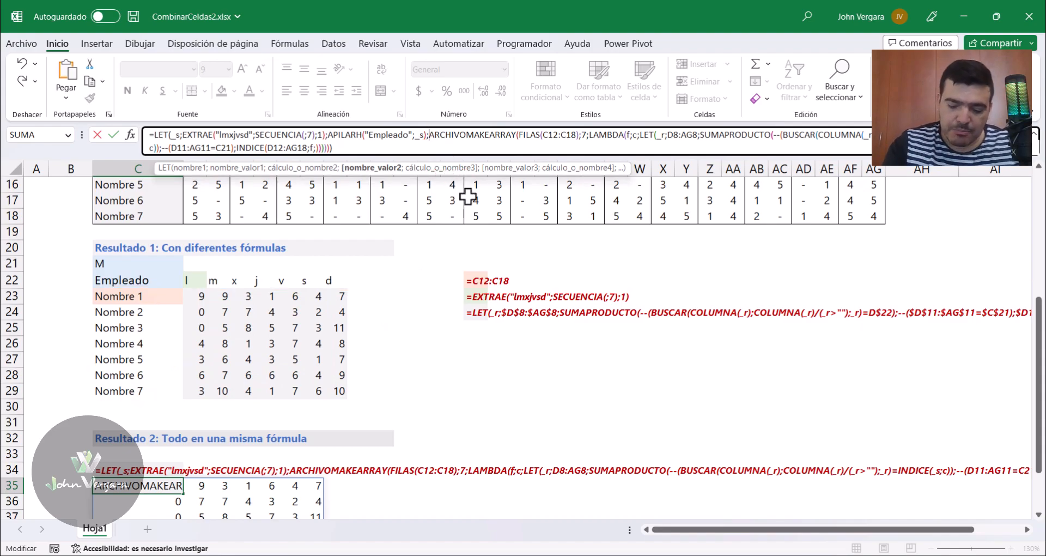
Step: Insert APILARH(C12:C18; before ARCHIVOMAKEARRAY in the C35 formula so the employee names sit beside the totals
{"action": "type", "text": "apilarh(/"}
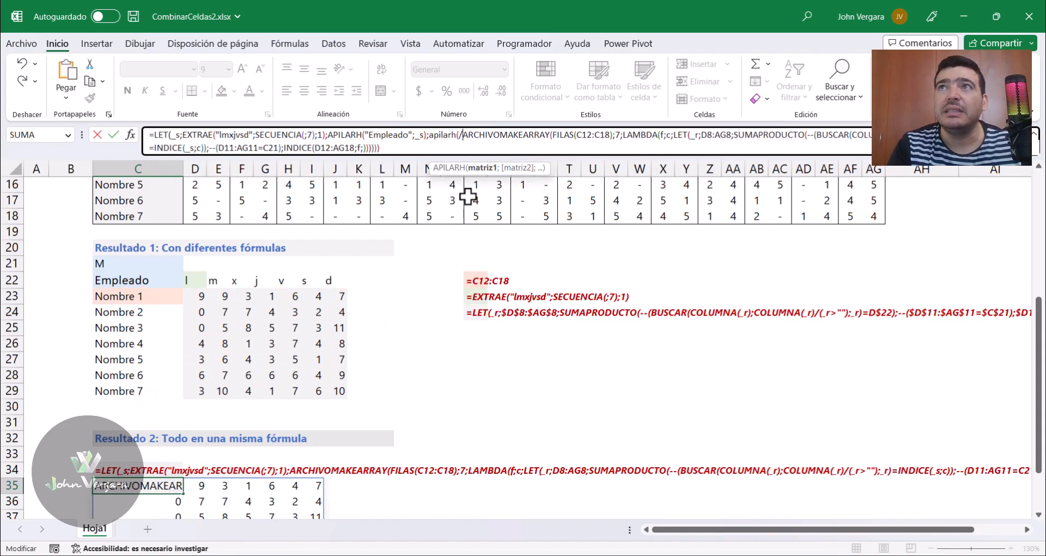
{"action": "key", "text": "BackSpace"}
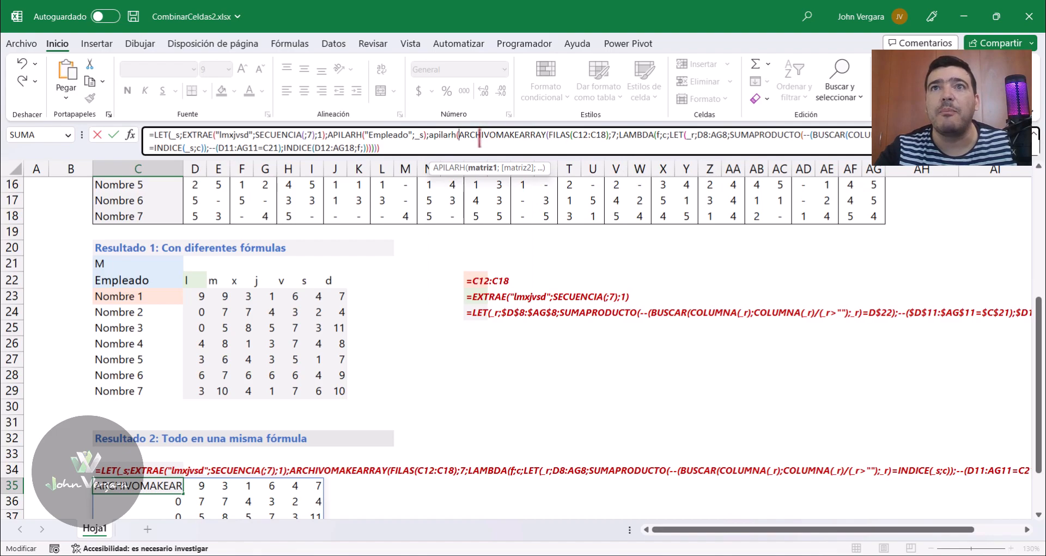
{"action": "scroll", "coordinate": [116, 261], "scroll_direction": "up", "scroll_amount": 2}
{"action": "left_click_drag", "start_coordinate": [139, 217], "coordinate": [145, 309]}
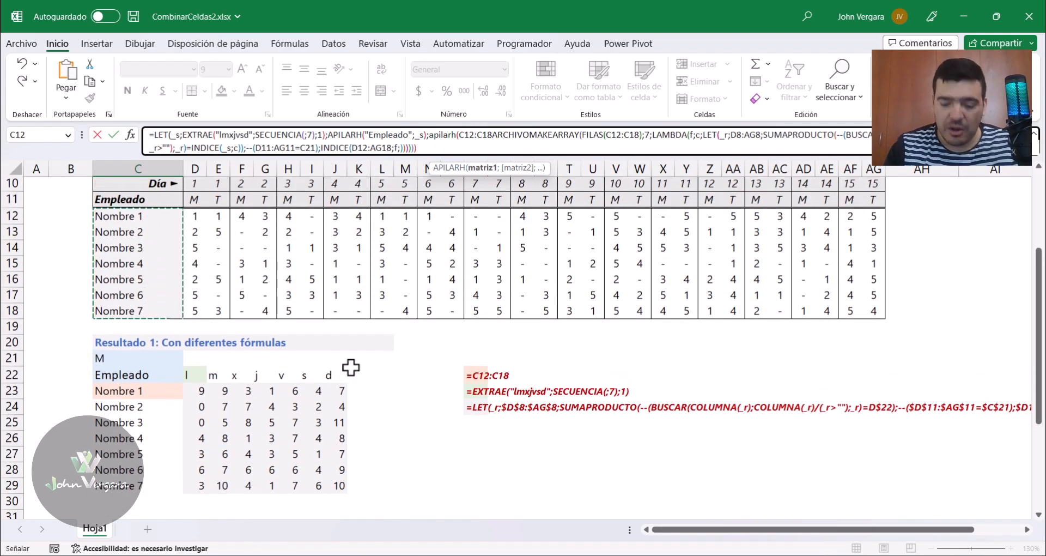
{"action": "type", "text": ";"}
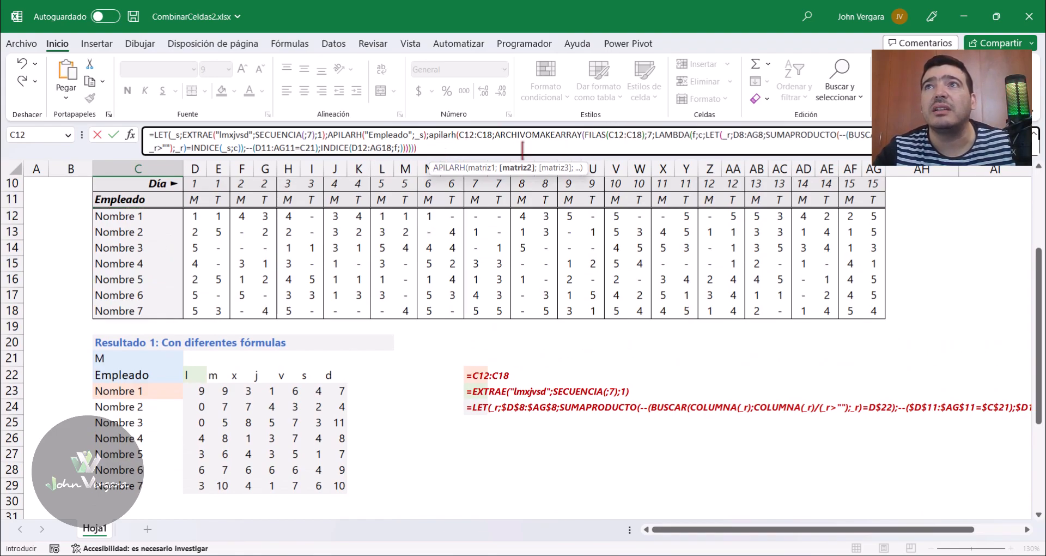
{"action": "left_click", "coordinate": [518, 167]}
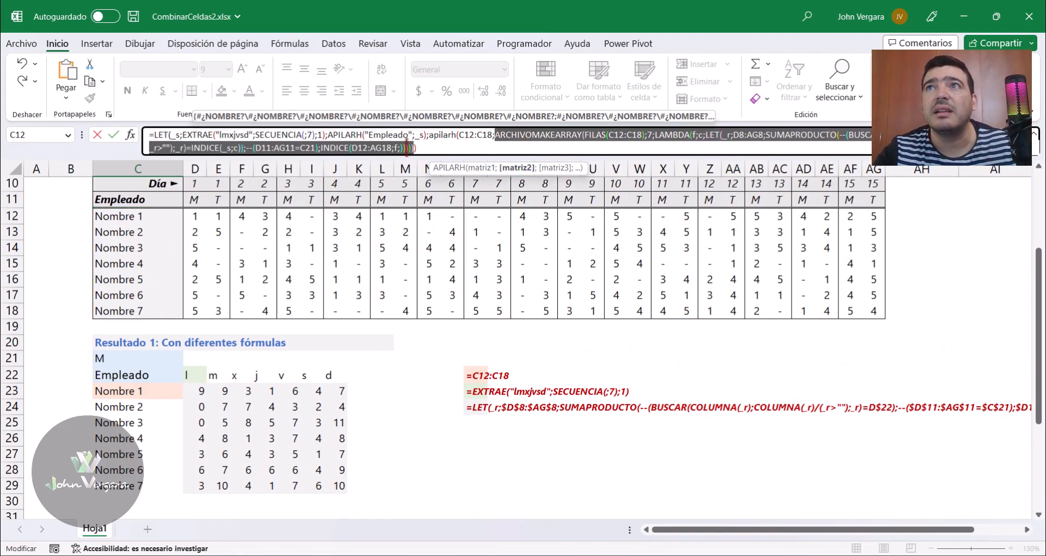
{"action": "left_click", "coordinate": [423, 147]}
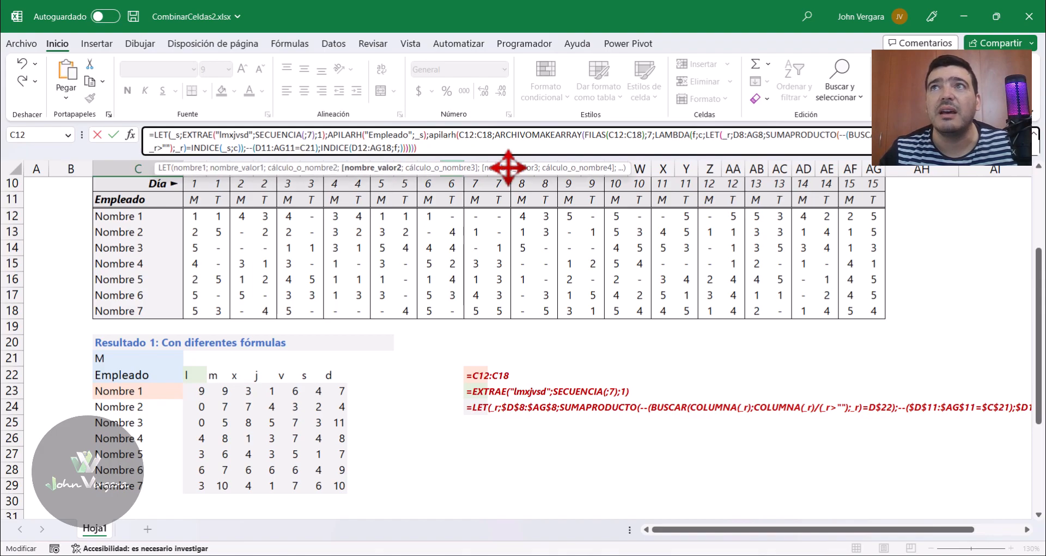
Step: Examine the two APILARH arguments within LET in C35 against the header row and the names-and-totals body of Resultado 1
{"action": "left_click_drag", "start_coordinate": [328, 134], "coordinate": [427, 147]}
{"action": "left_click", "coordinate": [341, 136]}
{"action": "left_click", "coordinate": [314, 167]}
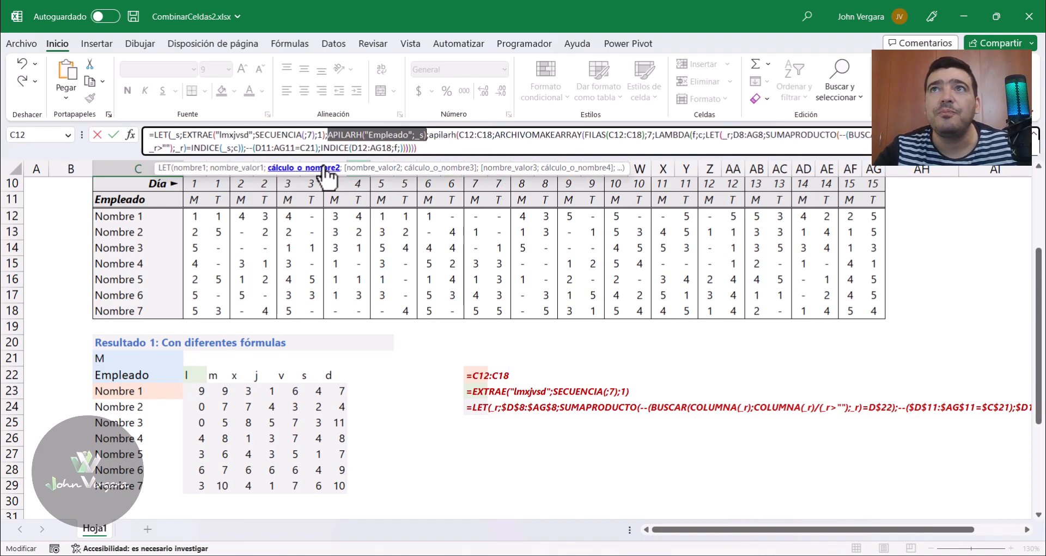
{"action": "left_click", "coordinate": [428, 135]}
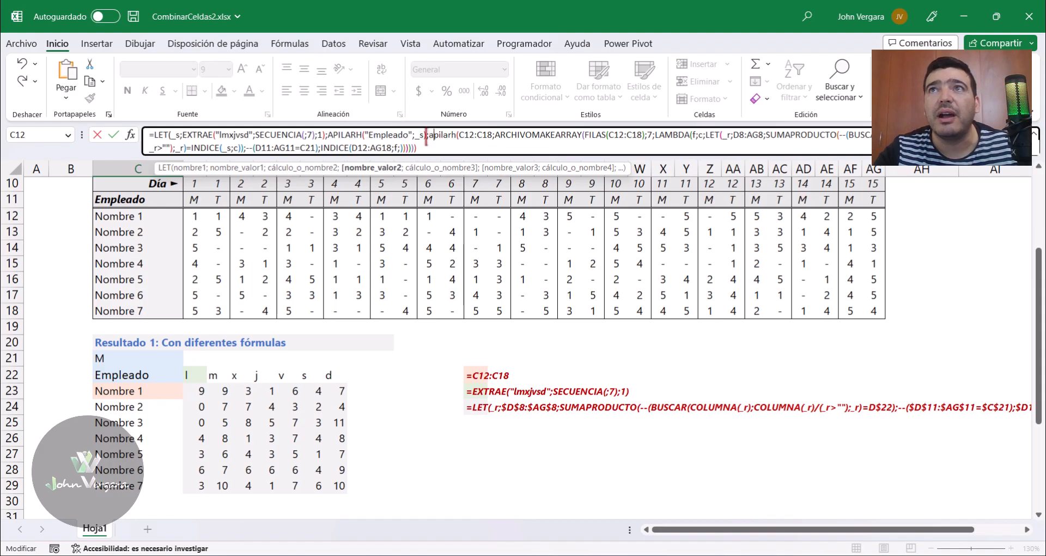
{"action": "key", "text": "Left"}
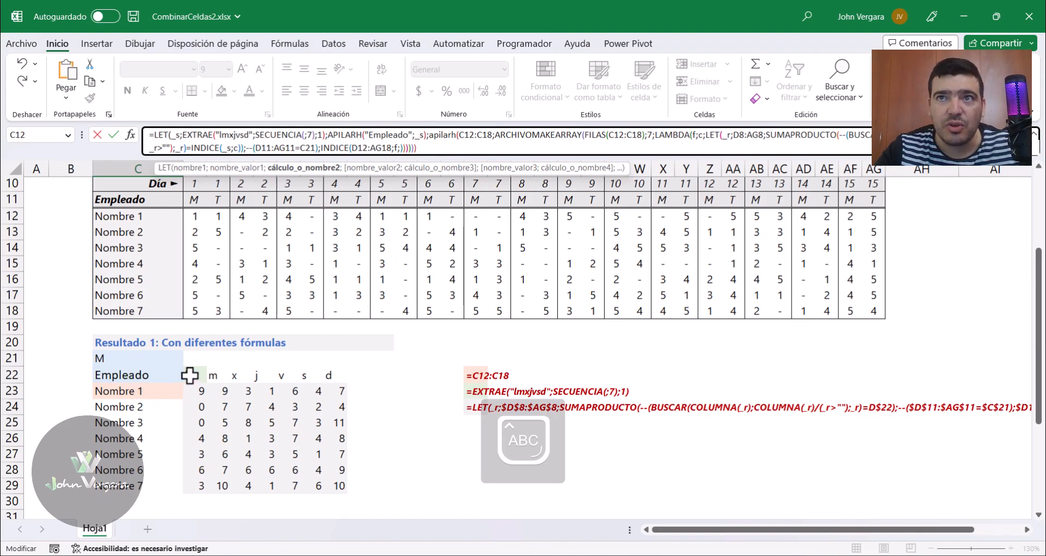
{"action": "mouse_move", "coordinate": [83, 362]}
{"action": "left_mouse_down"}
{"action": "mouse_move", "coordinate": [218, 386]}
{"action": "mouse_move", "coordinate": [368, 385]}
{"action": "mouse_move", "coordinate": [357, 382]}
{"action": "left_mouse_up"}
{"action": "left_click_drag", "start_coordinate": [91, 385], "coordinate": [358, 502]}
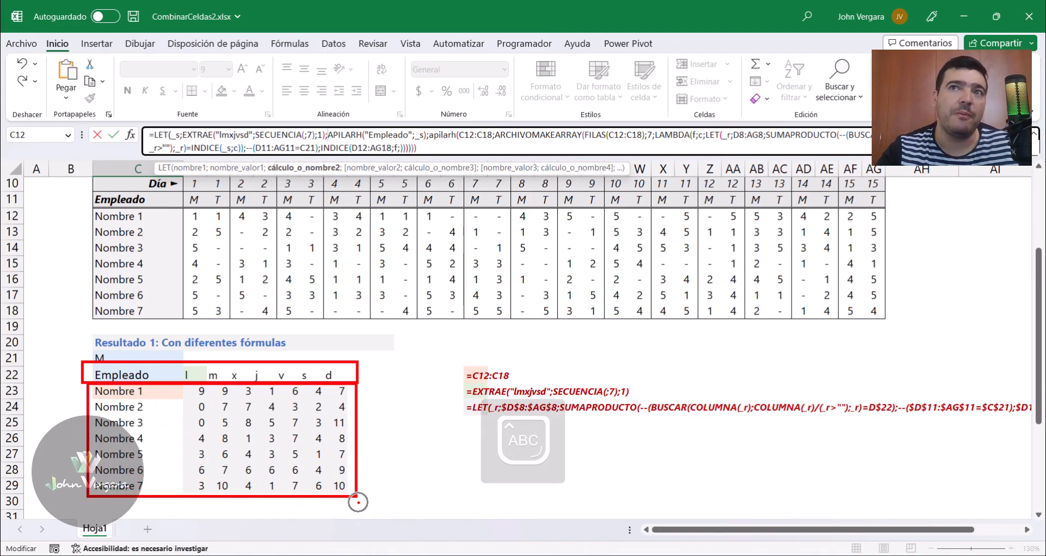
Step: Wrap both APILARH blocks of the C35 formula in APILARV, enter it, and check the full table under Resultado 2
{"action": "left_click", "coordinate": [327, 135]}
{"action": "type", "text": "A"}
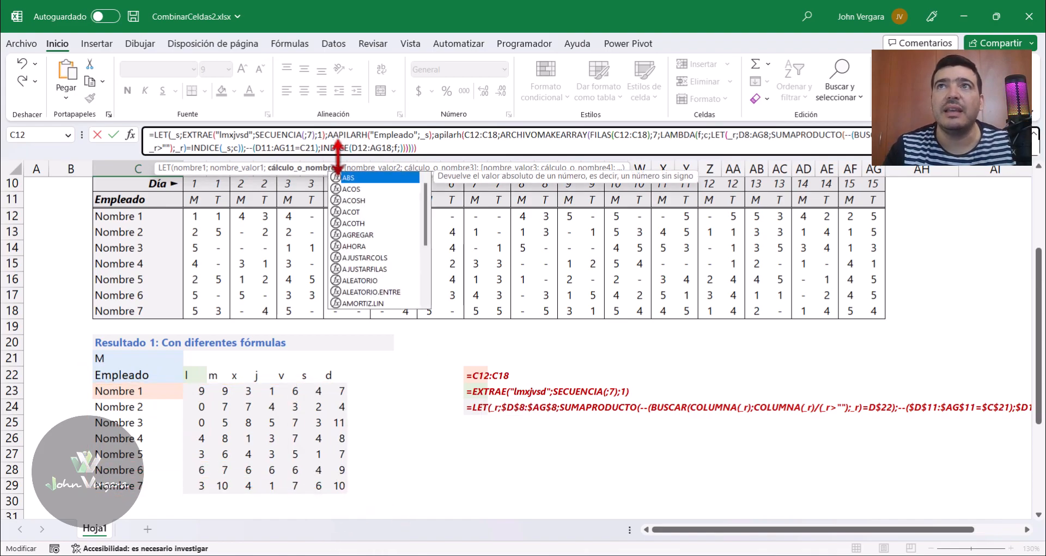
{"action": "type", "text": "PILARV("}
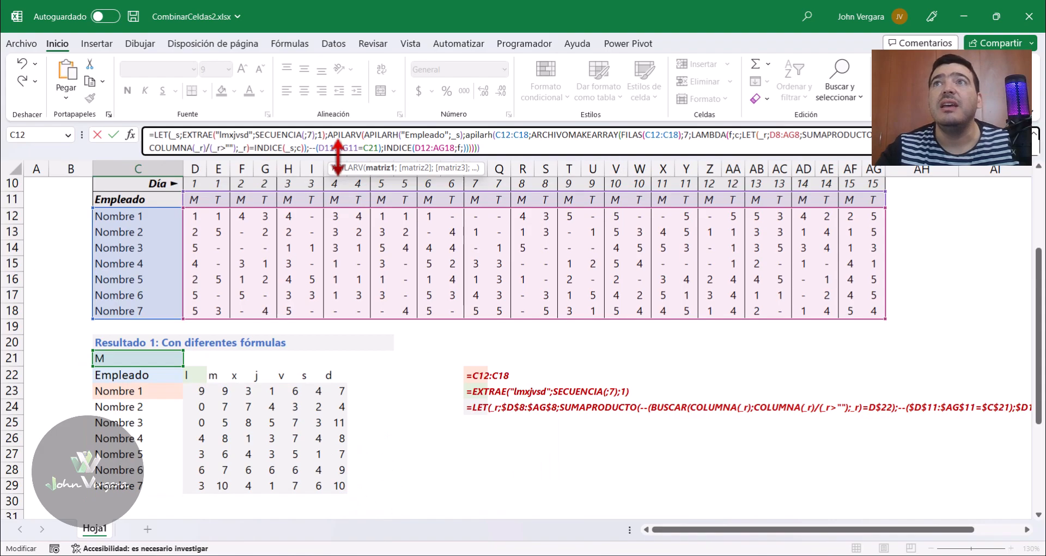
{"action": "left_click", "coordinate": [490, 146]}
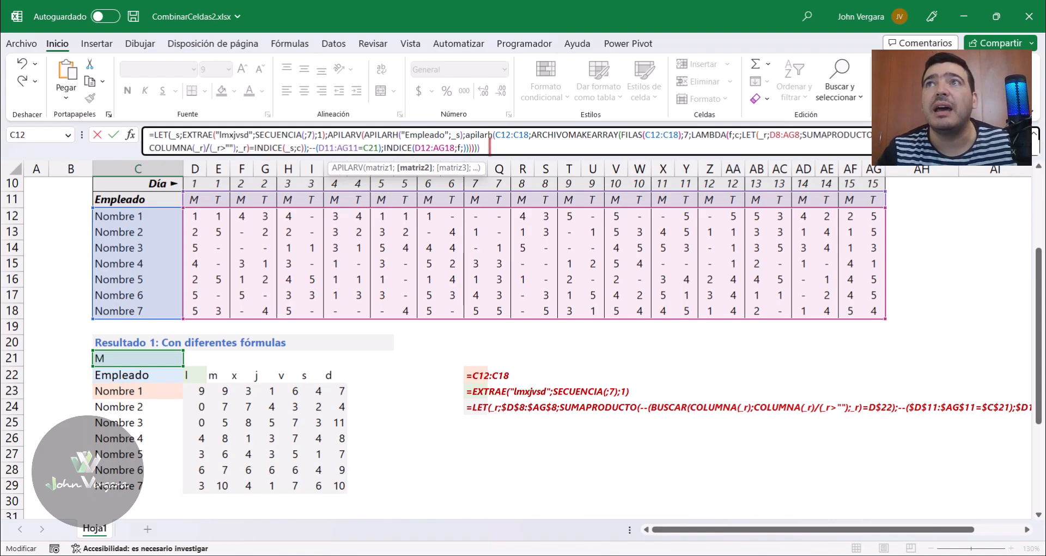
{"action": "type", "text": ")"}
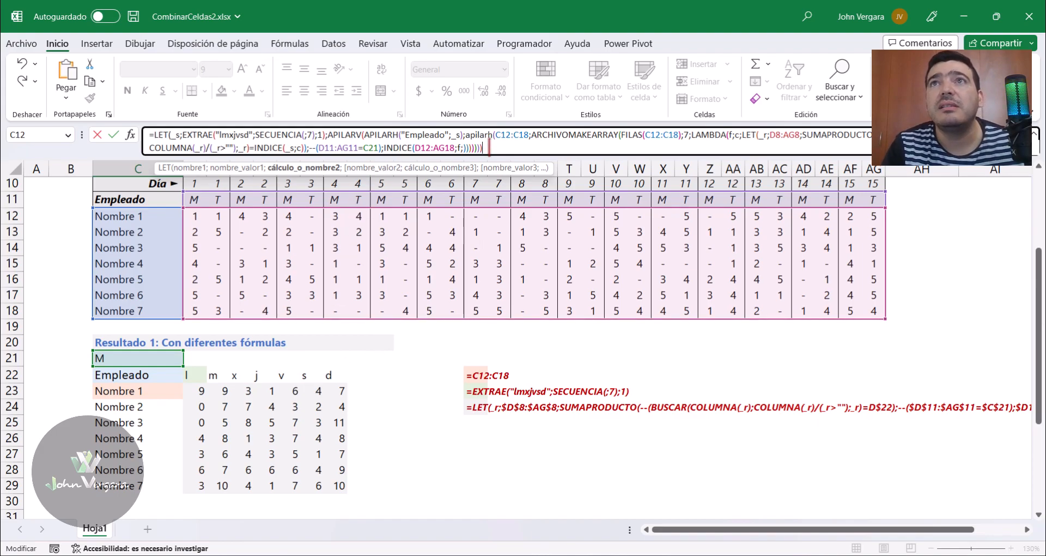
{"action": "key", "text": "Return"}
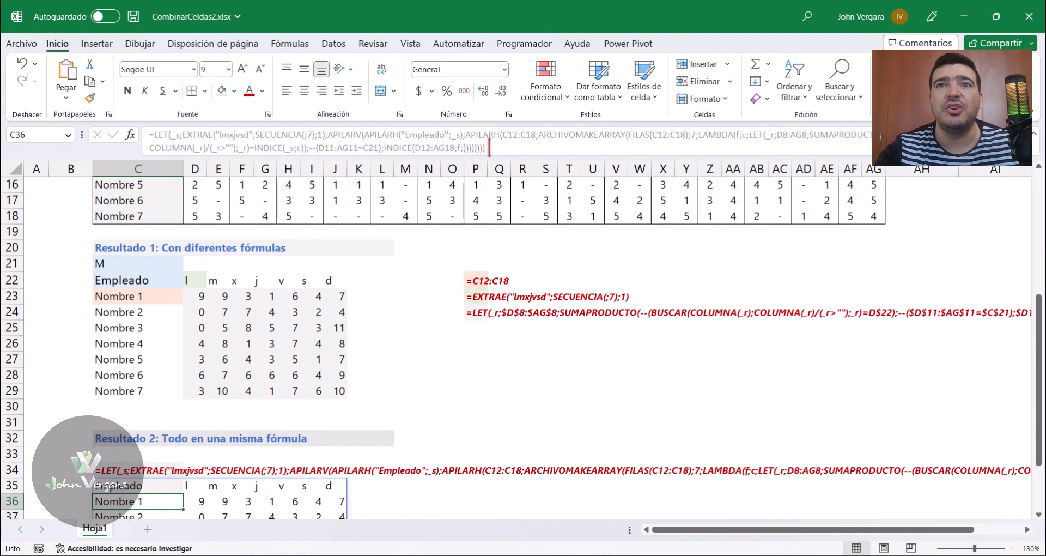
{"action": "scroll", "coordinate": [292, 269], "scroll_direction": "down", "scroll_amount": 4}
{"action": "scroll", "coordinate": [289, 364], "scroll_direction": "up", "scroll_amount": 1}
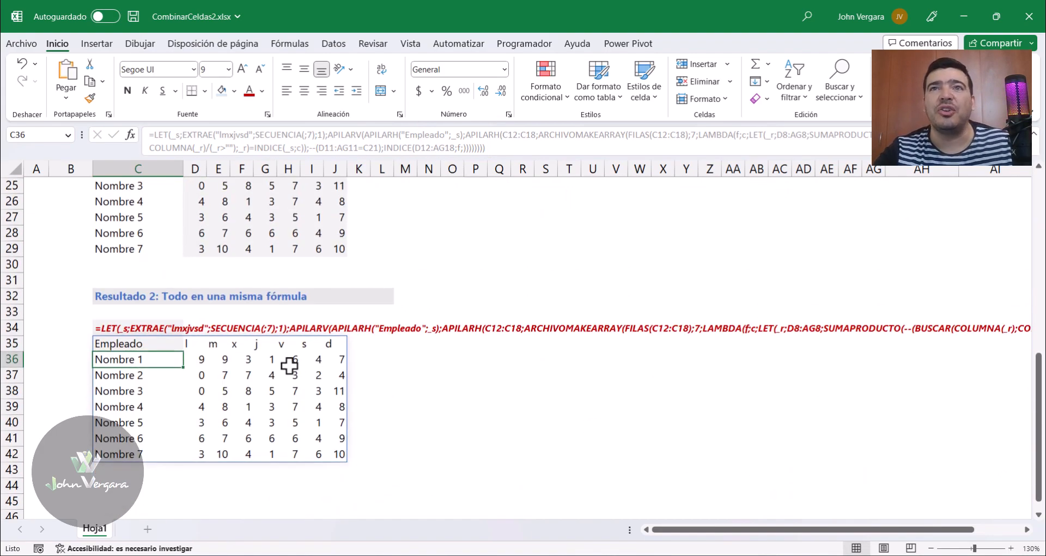
{"action": "left_click", "coordinate": [130, 343]}
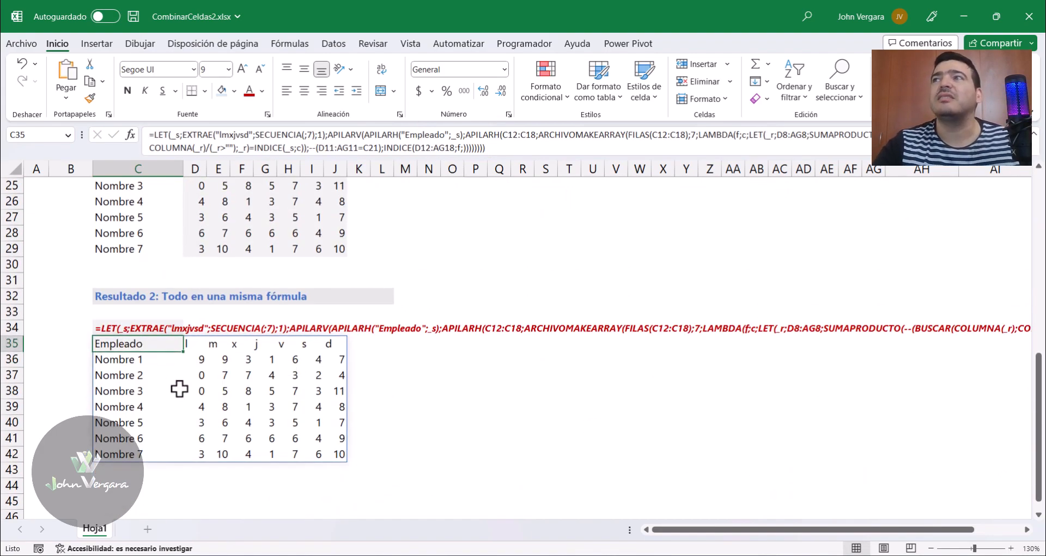